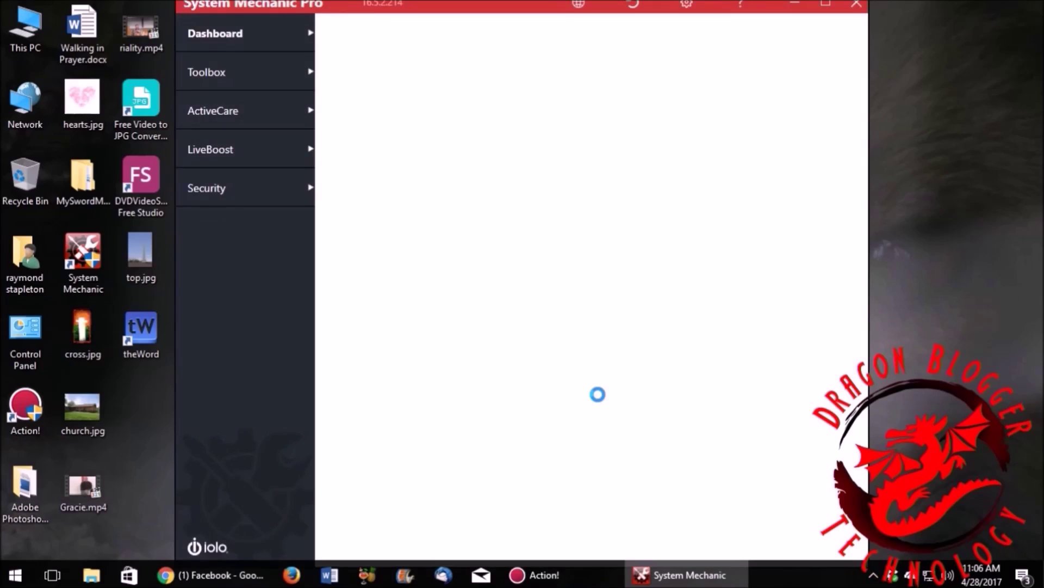
Step: Maximize the System Mechanic Pro window so the Dashboard fills the screen
click(826, 5)
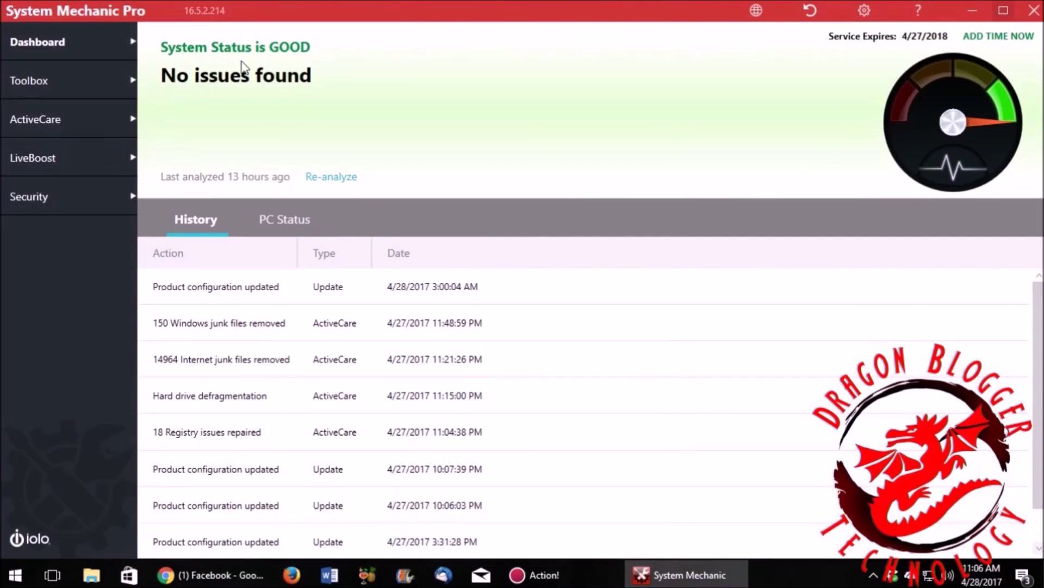
Step: Re-analyze the PC from the Dashboard and dismiss the iolo update notification
click(317, 179)
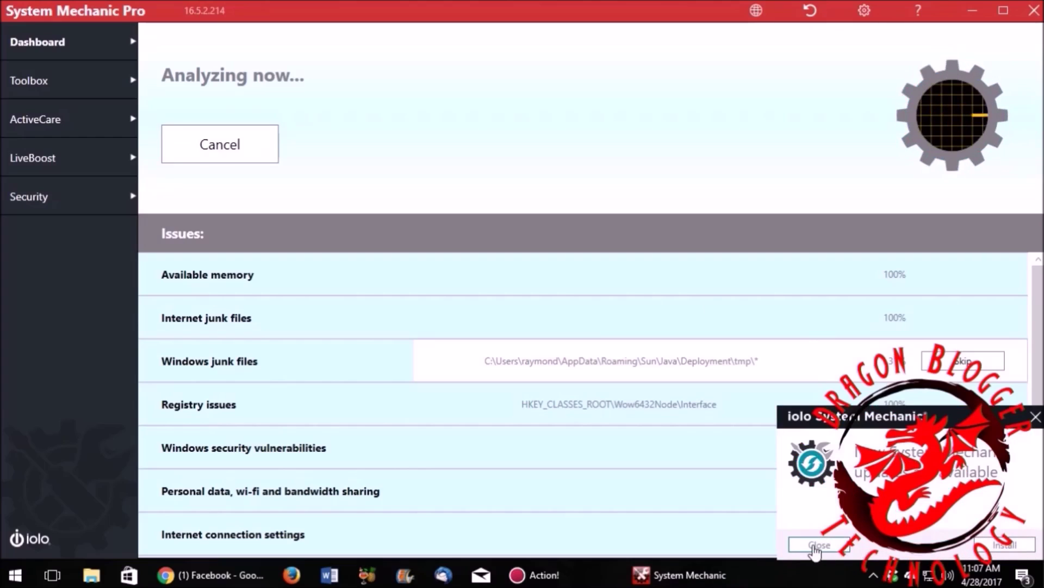
click(819, 545)
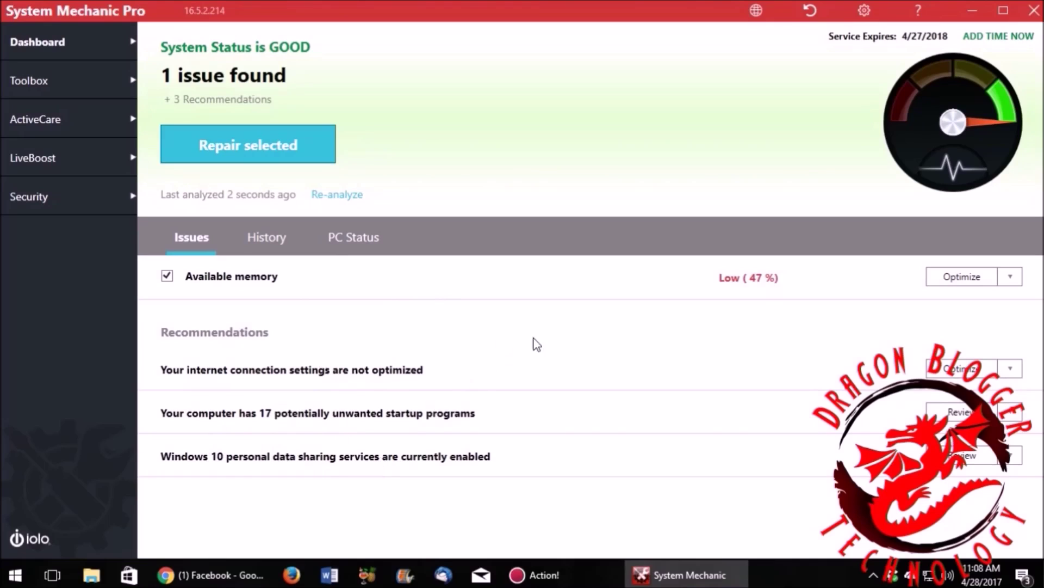
Step: Repair the low available memory issue and close the repair summary
click(293, 145)
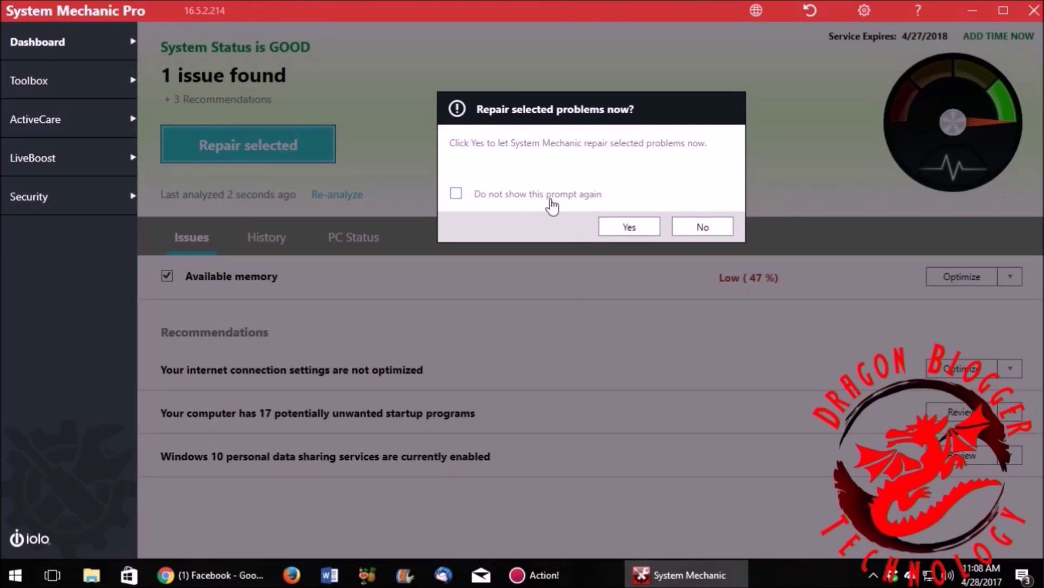
click(624, 226)
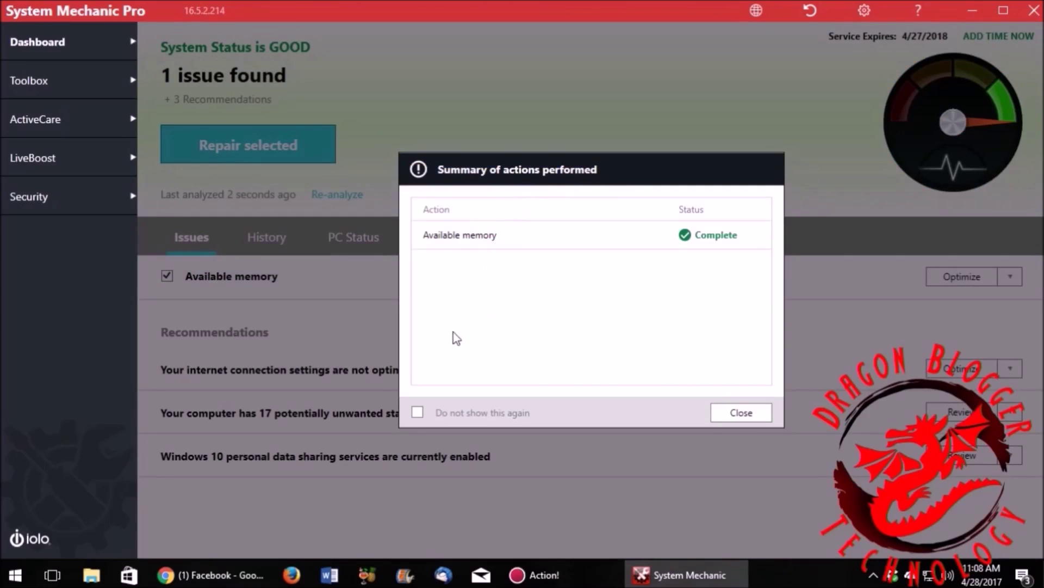
click(733, 414)
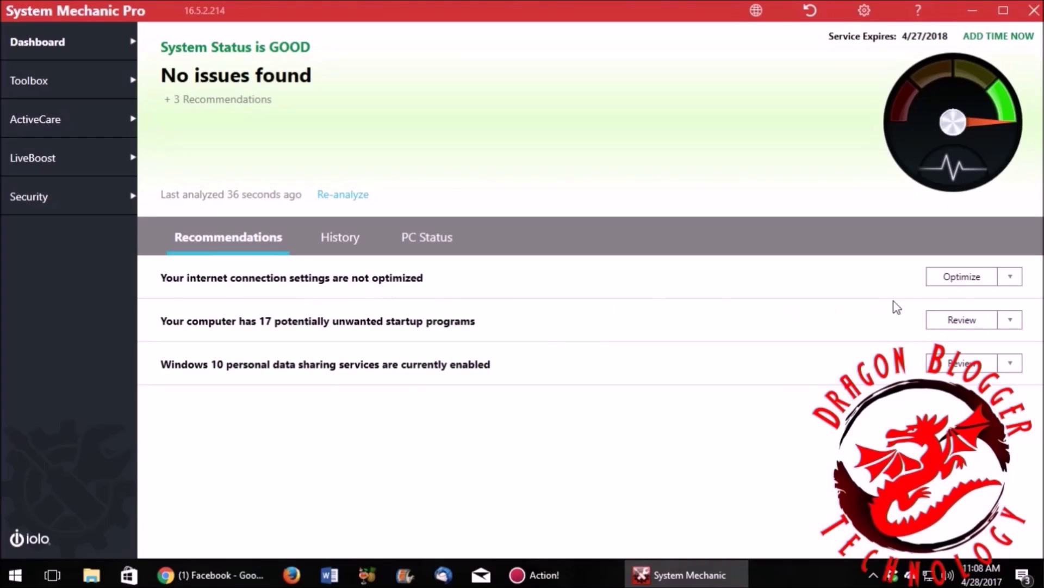
Step: Optimize the internet connection settings, then review the 17 potentially unwanted startup programs
click(960, 279)
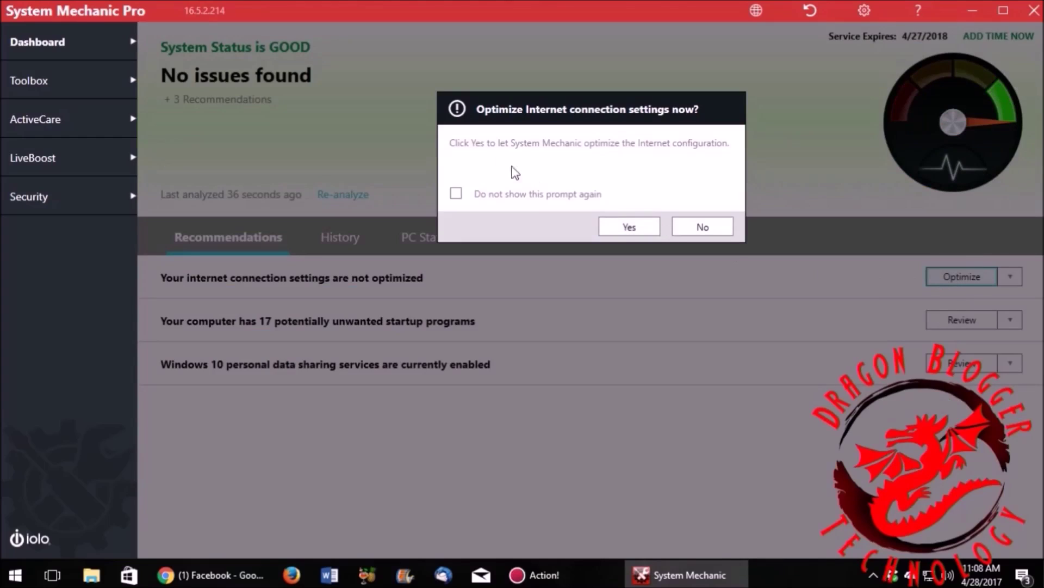
click(625, 232)
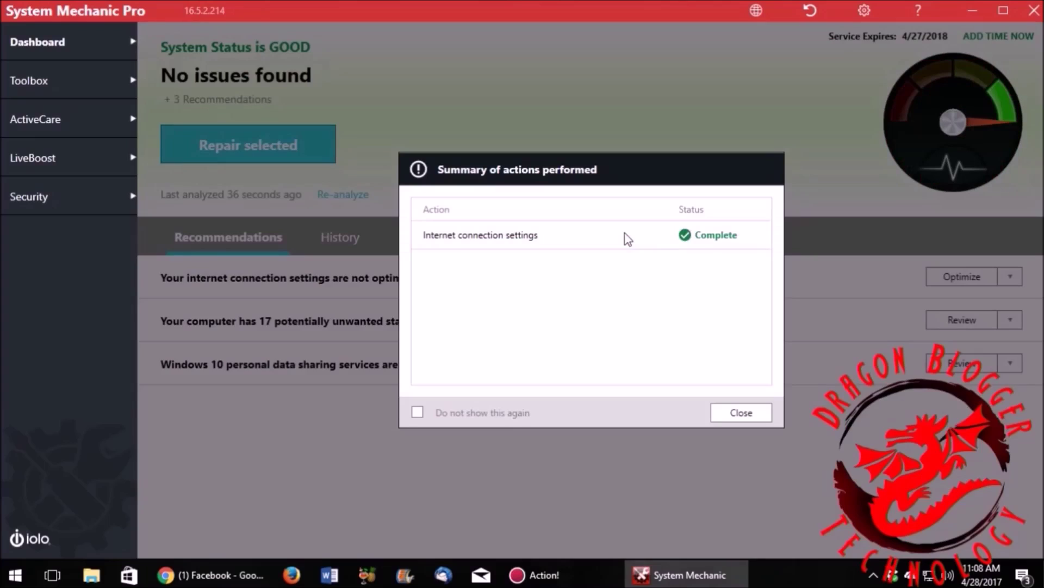
click(744, 413)
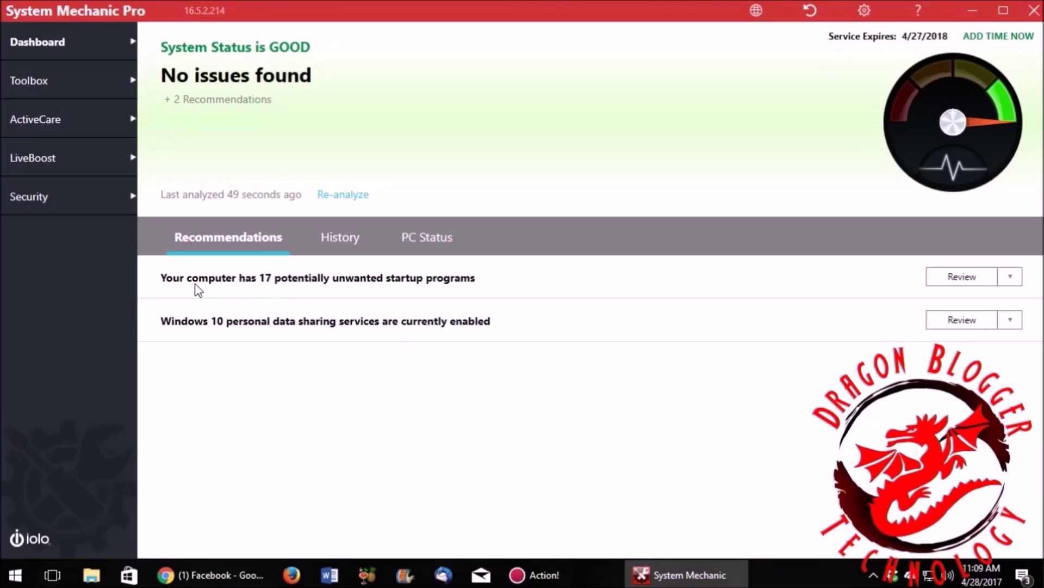
click(947, 278)
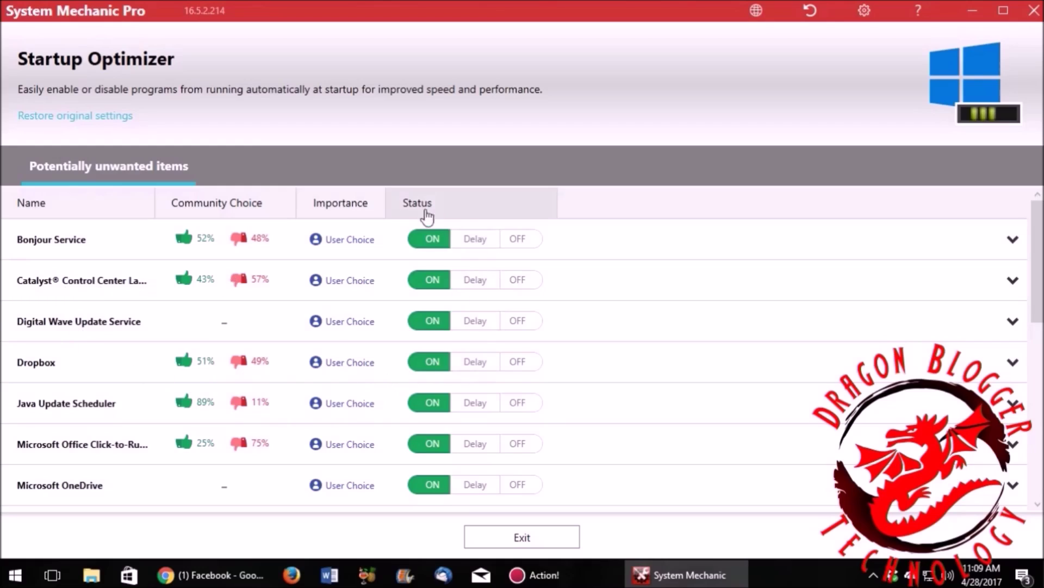
Step: Turn off startup for Dropbox, Java Update Scheduler, Microsoft OneDrive and PowerISO Virtual Drive Manager
click(519, 363)
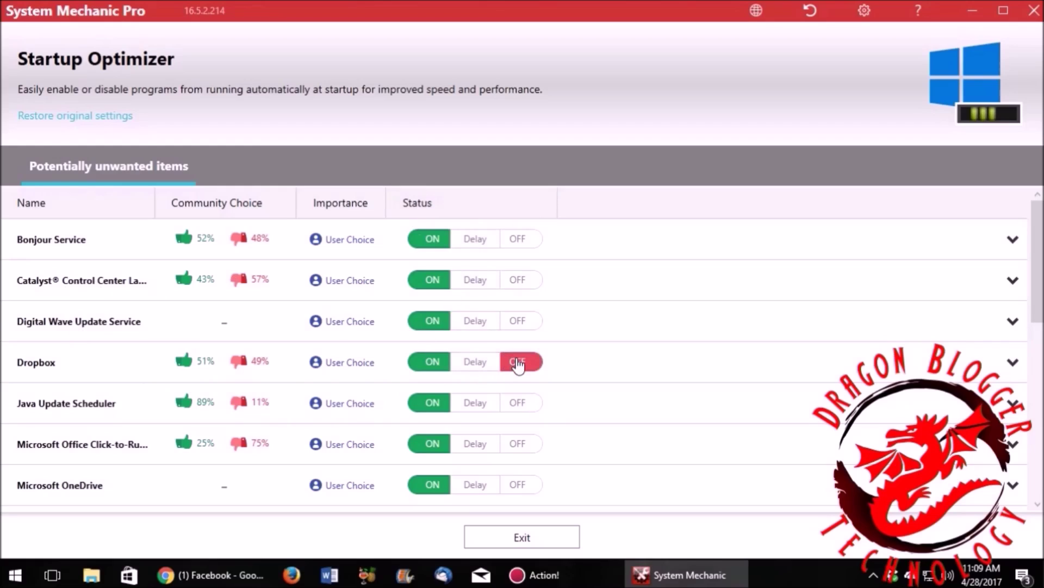
click(519, 363)
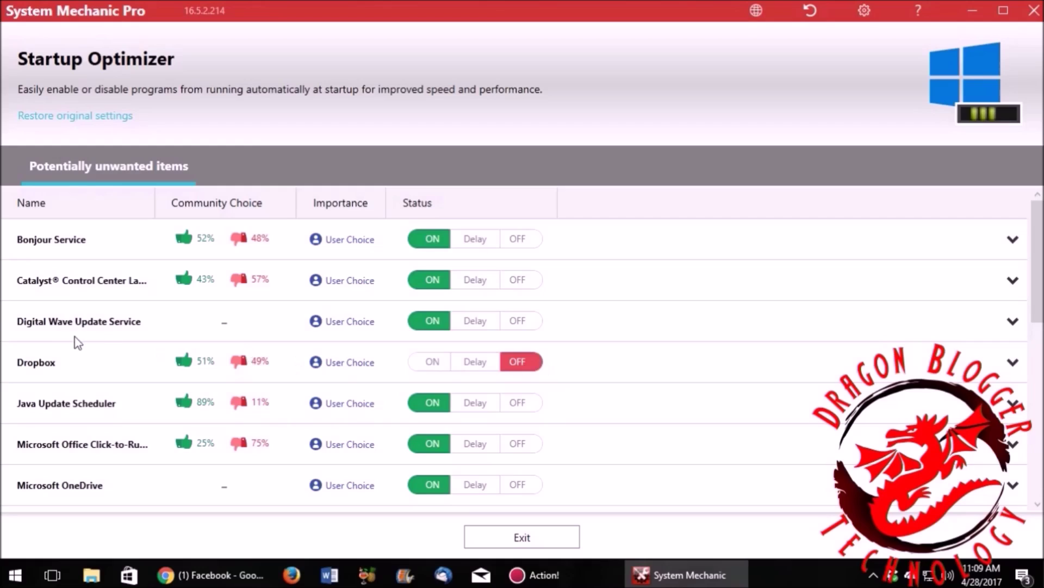
scroll(124, 329, down, 3)
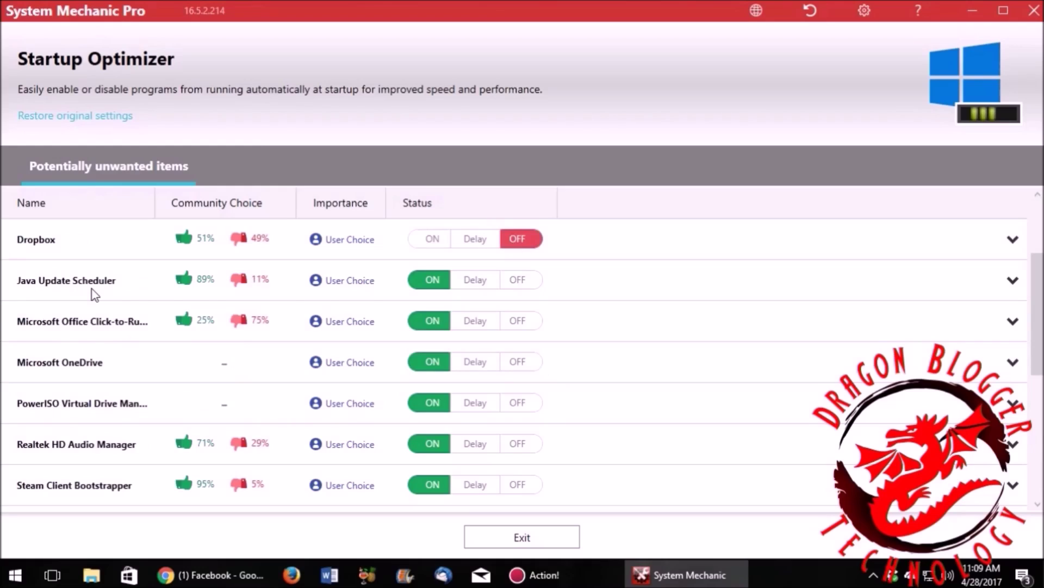
click(524, 293)
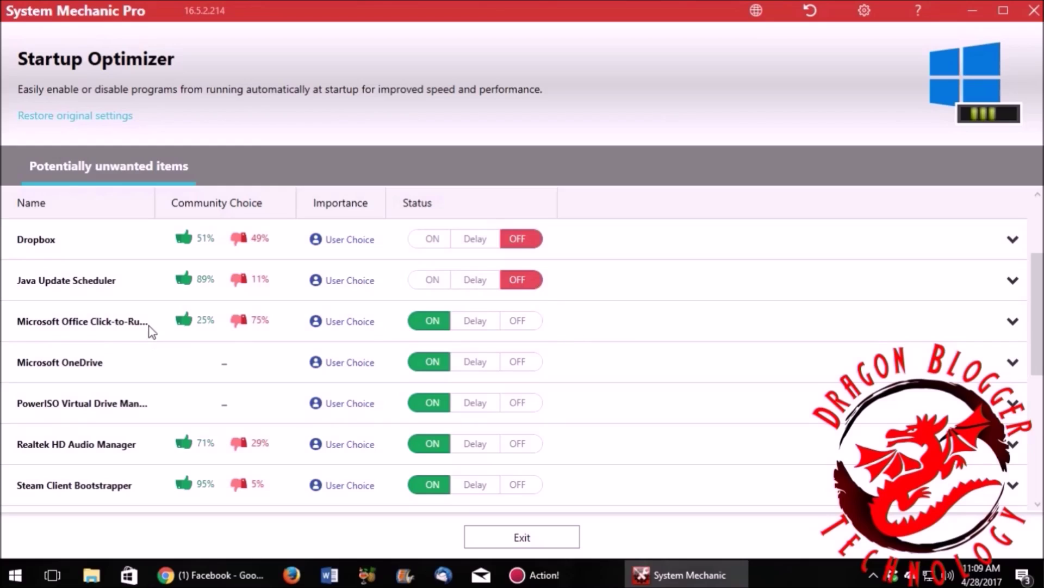
double_click(154, 202)
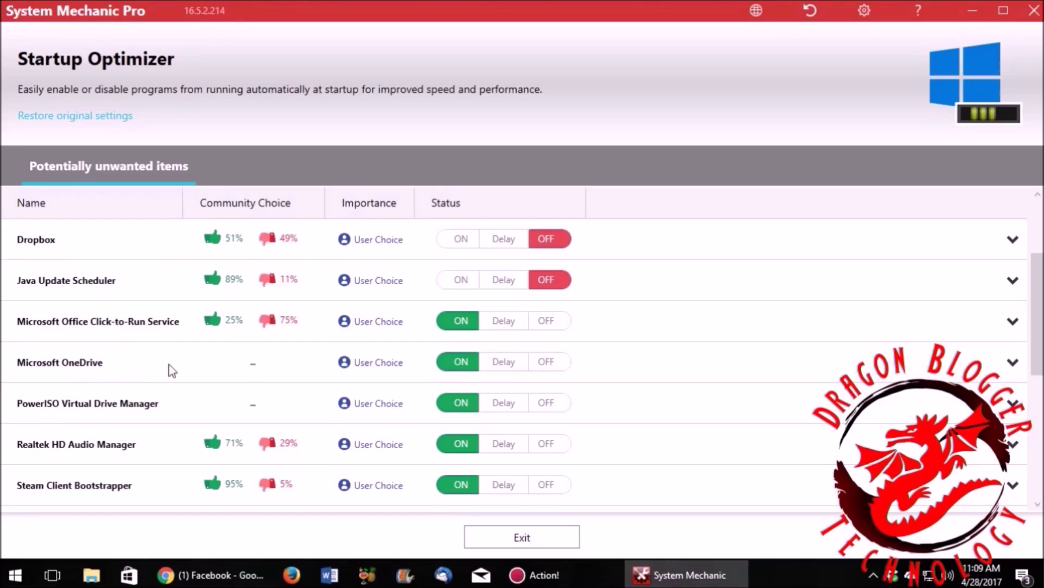
click(547, 363)
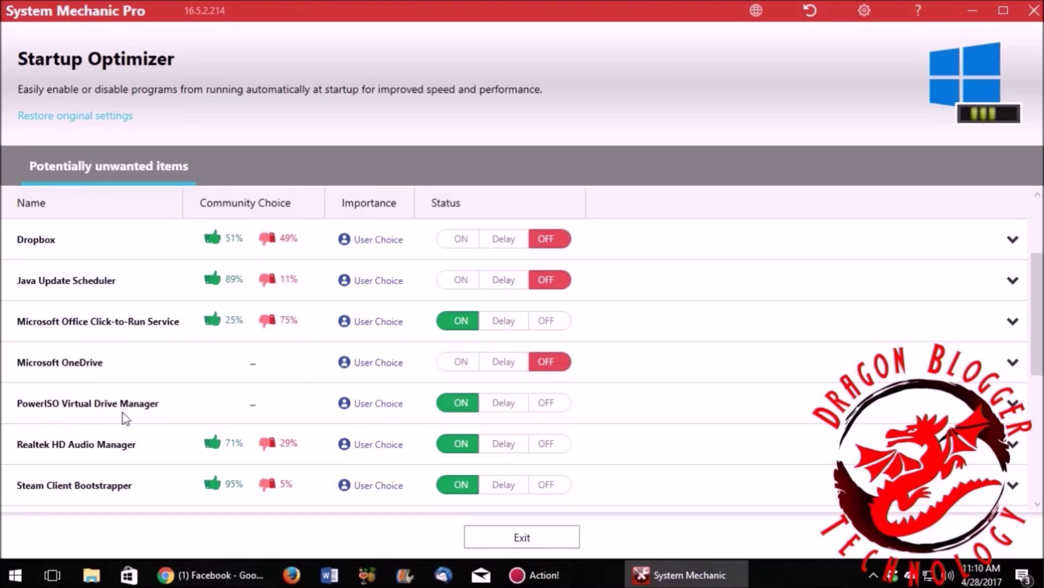
click(549, 404)
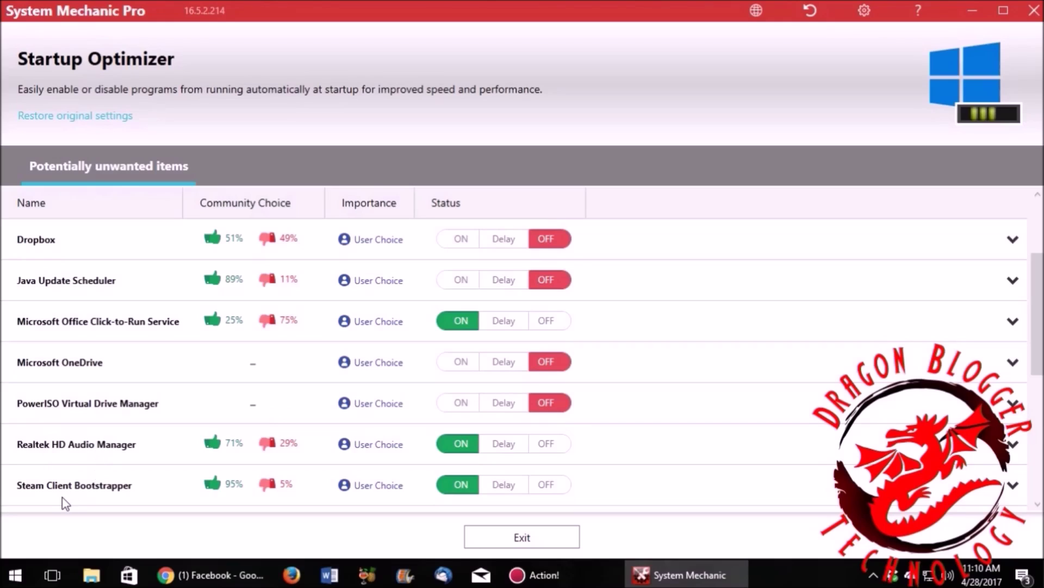
Step: Turn off startup for Steam and the VMware Authorization, DHCP, NAT, Tray, USB Arbitration and Workstation services
scroll(130, 473, down, 3)
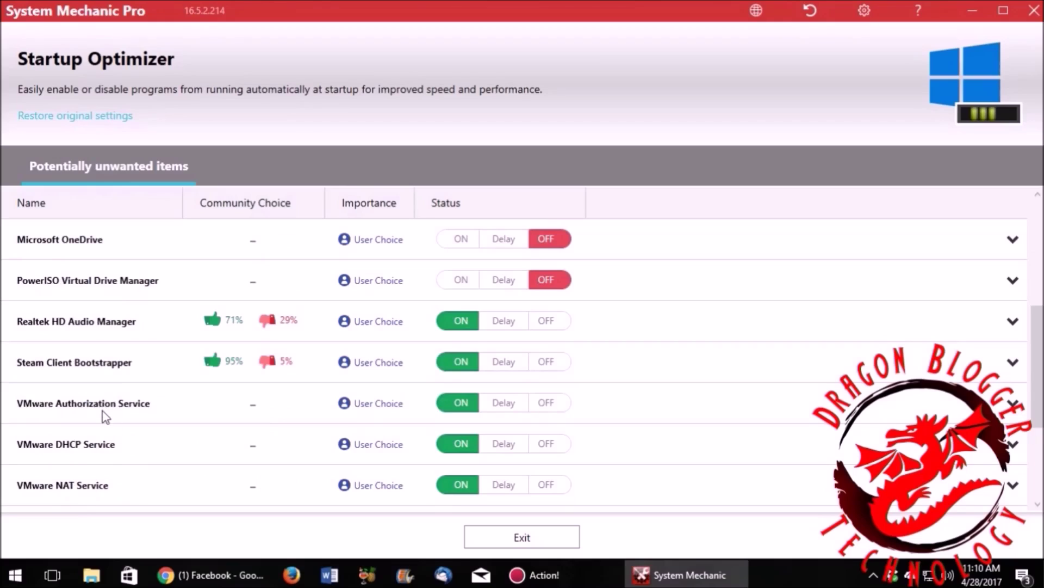
click(540, 412)
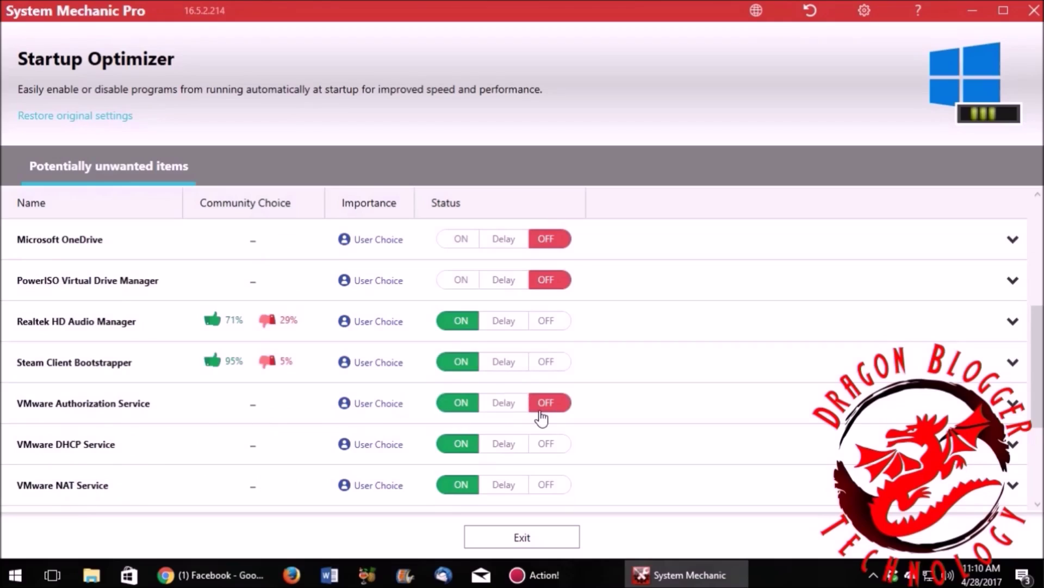
click(547, 372)
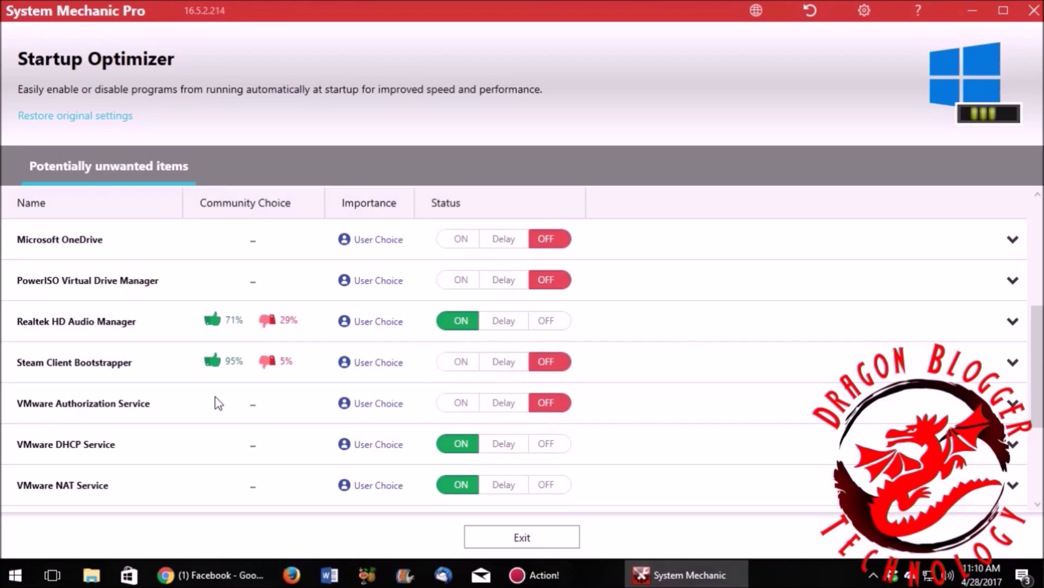
scroll(218, 403, down, 3)
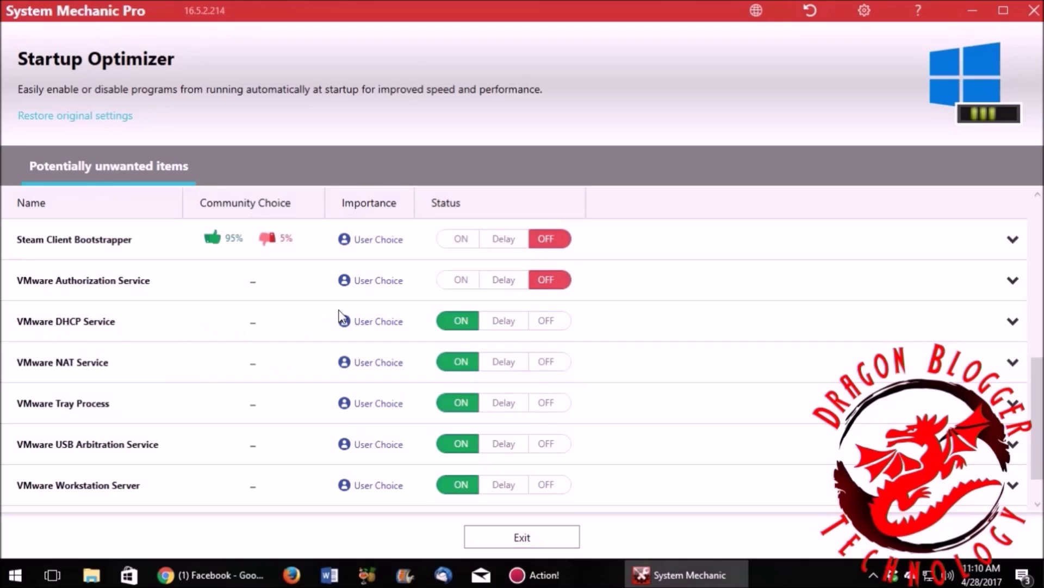
click(511, 324)
click(549, 322)
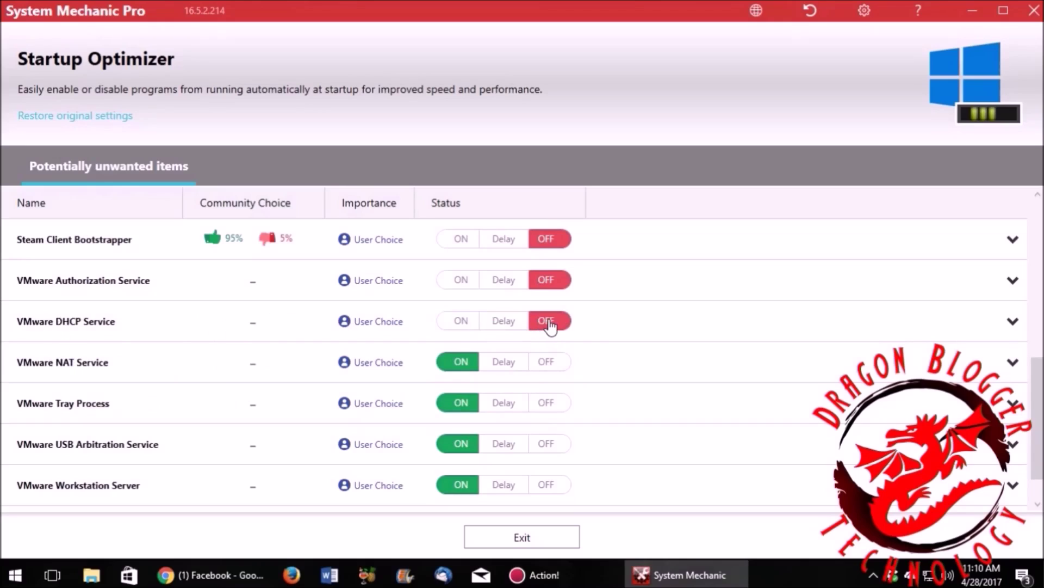
click(551, 359)
click(551, 403)
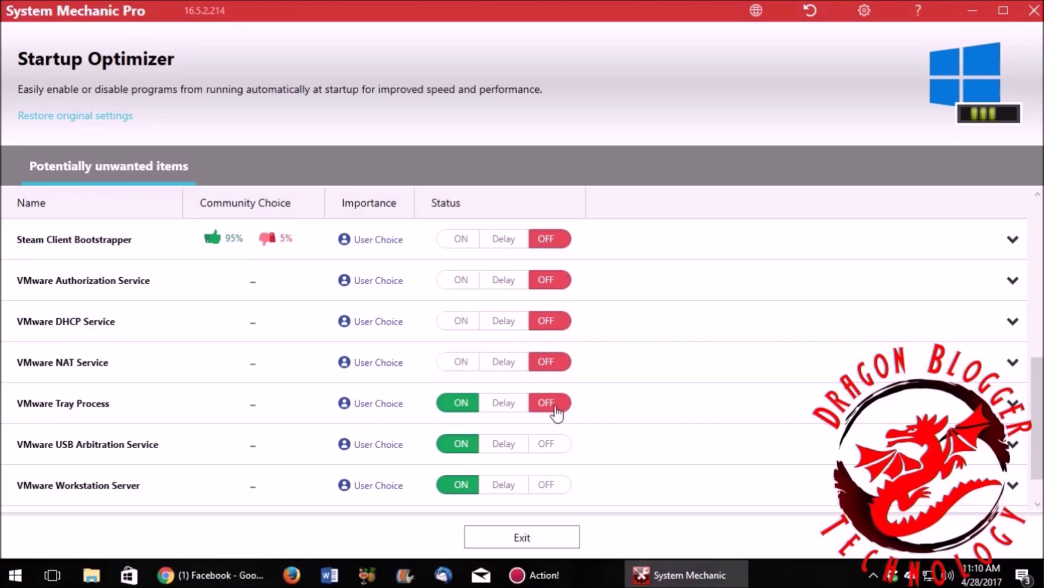
click(547, 444)
click(550, 484)
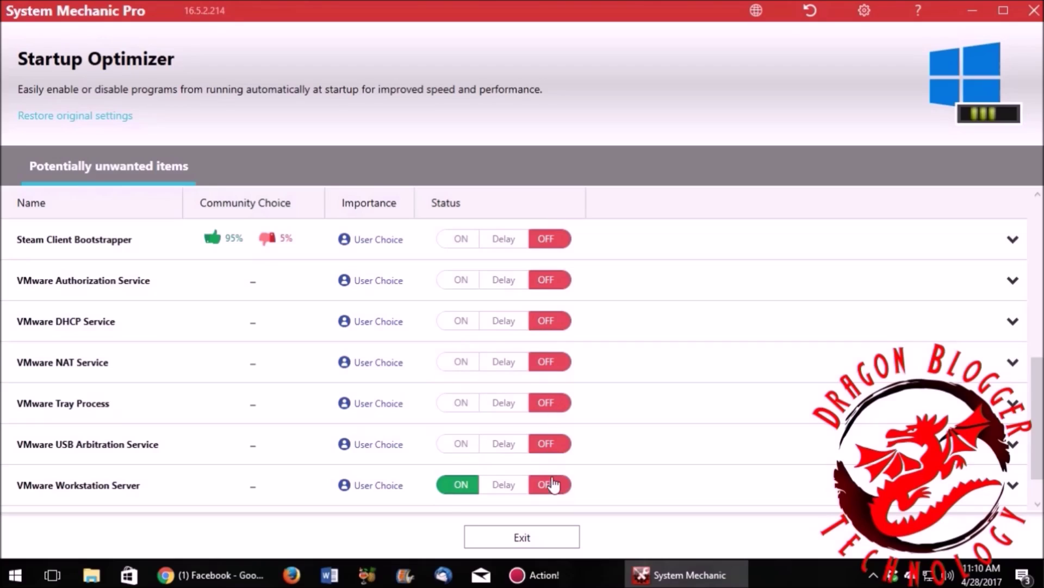
Step: Turn off Wondershare Studio at startup and exit Startup Optimizer to the Dashboard
scroll(299, 404, down, 1)
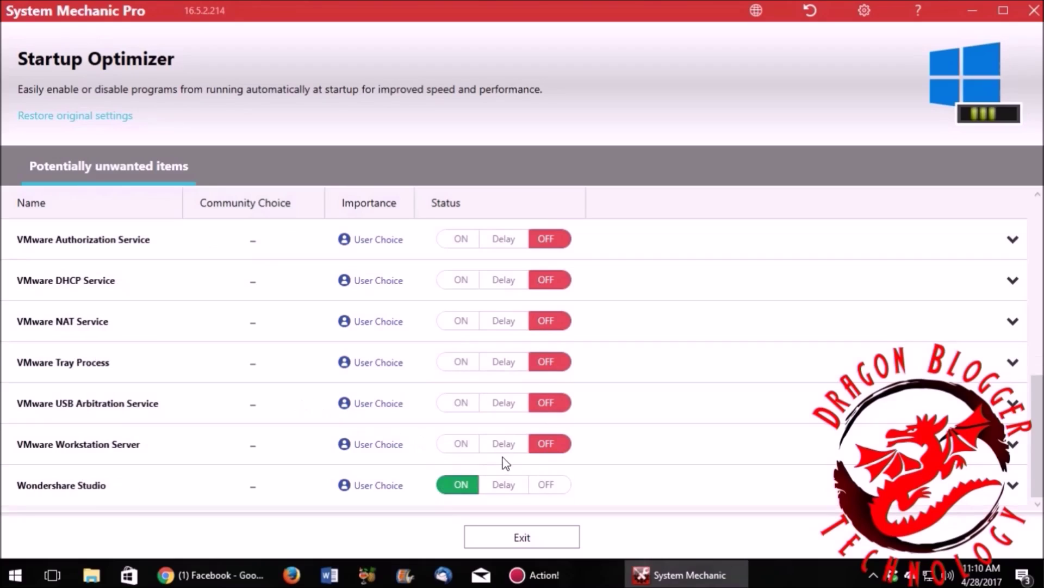
click(561, 490)
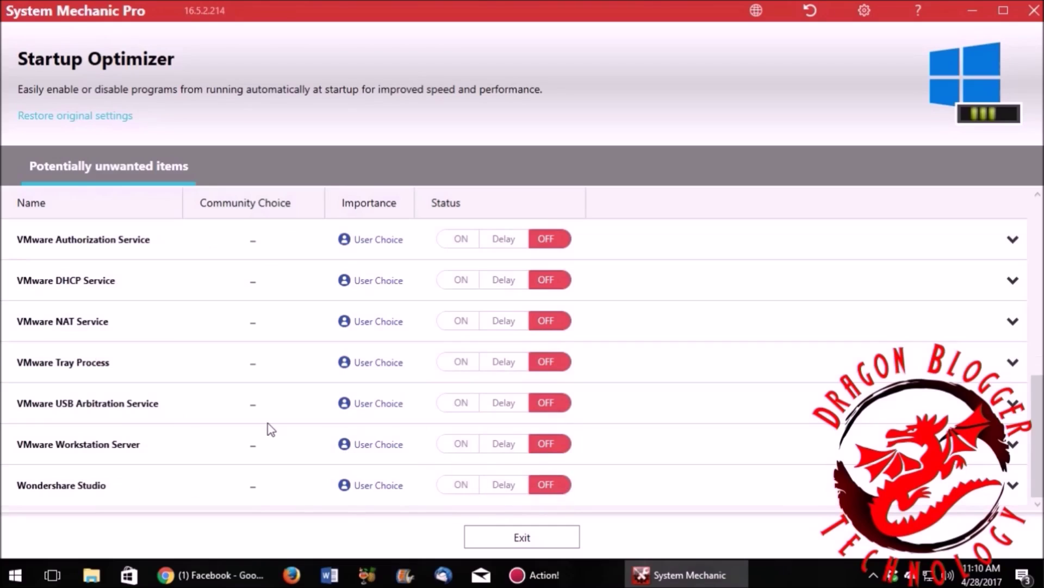
scroll(270, 430, up, 10)
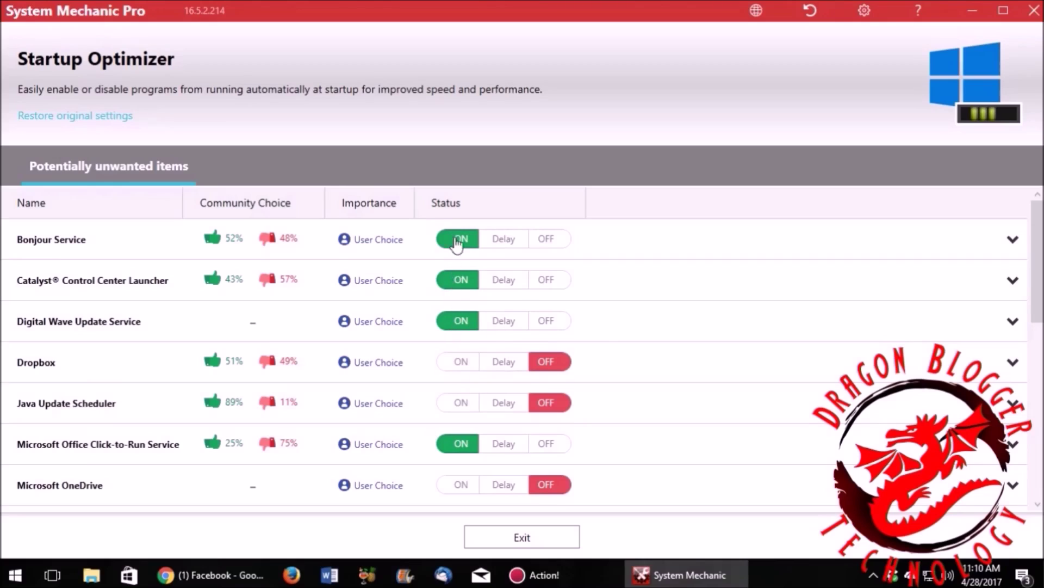
click(545, 536)
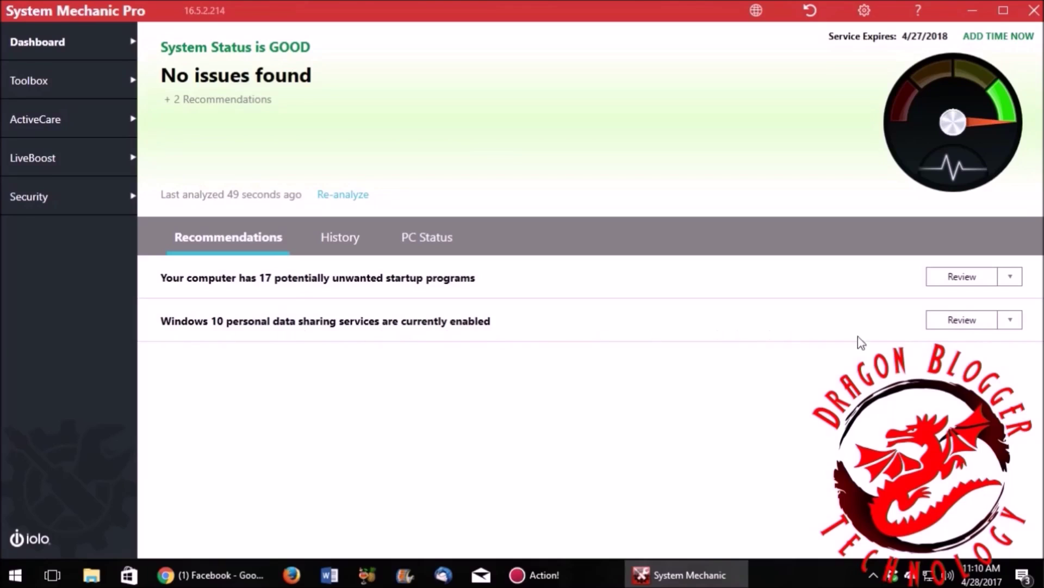
Step: In Privacy Shield, disable personal data collection and Wi-fi sharing, leaving browser tracking and bandwidth sharing unchanged
click(952, 326)
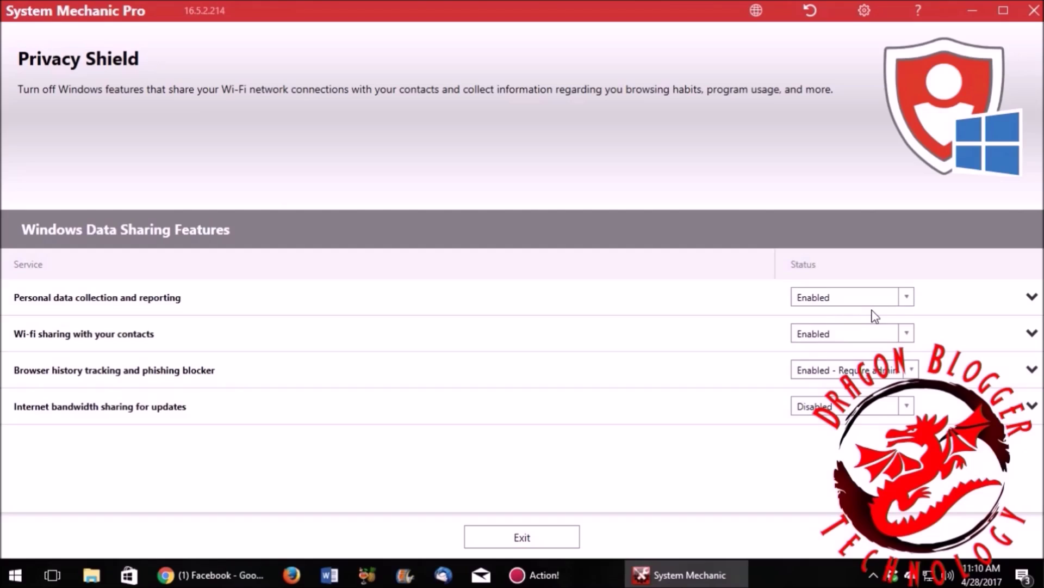
click(912, 303)
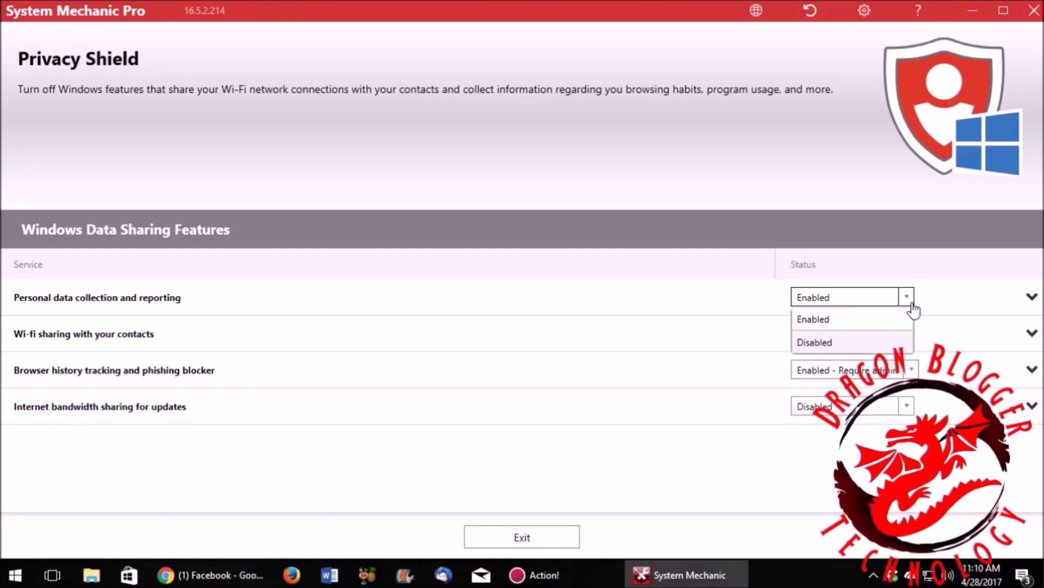
click(871, 346)
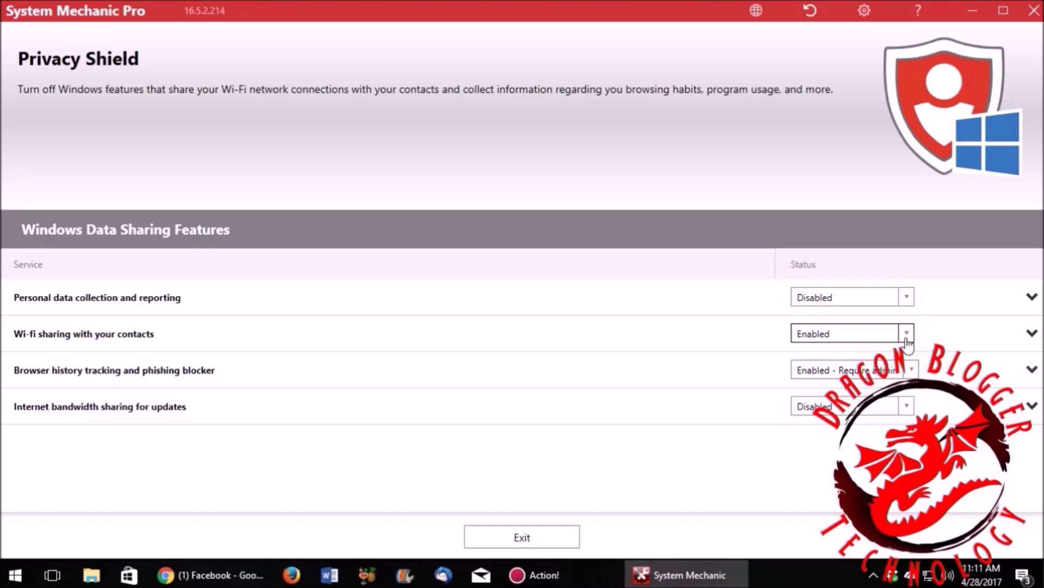
click(906, 338)
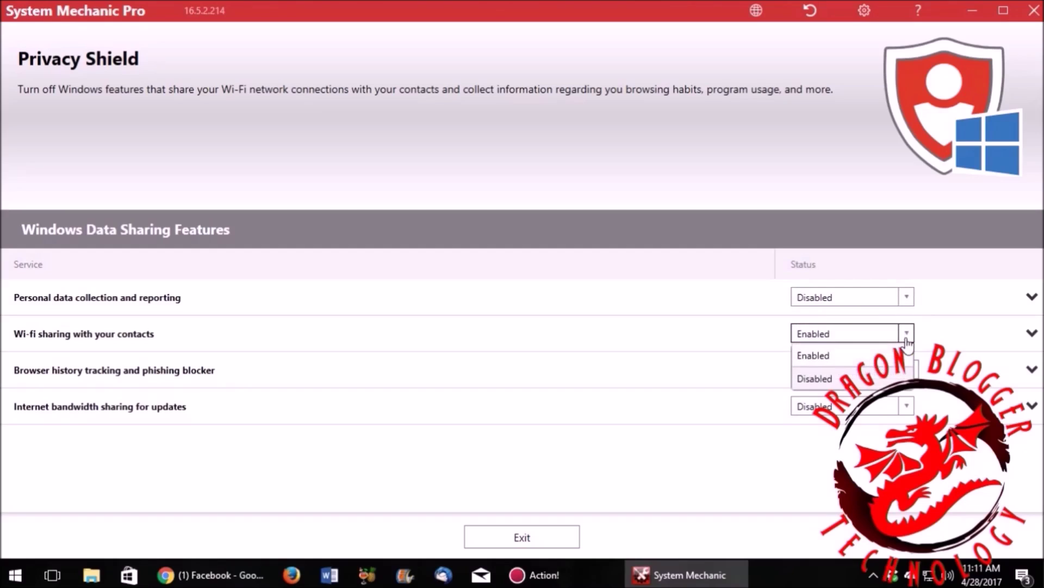
click(870, 378)
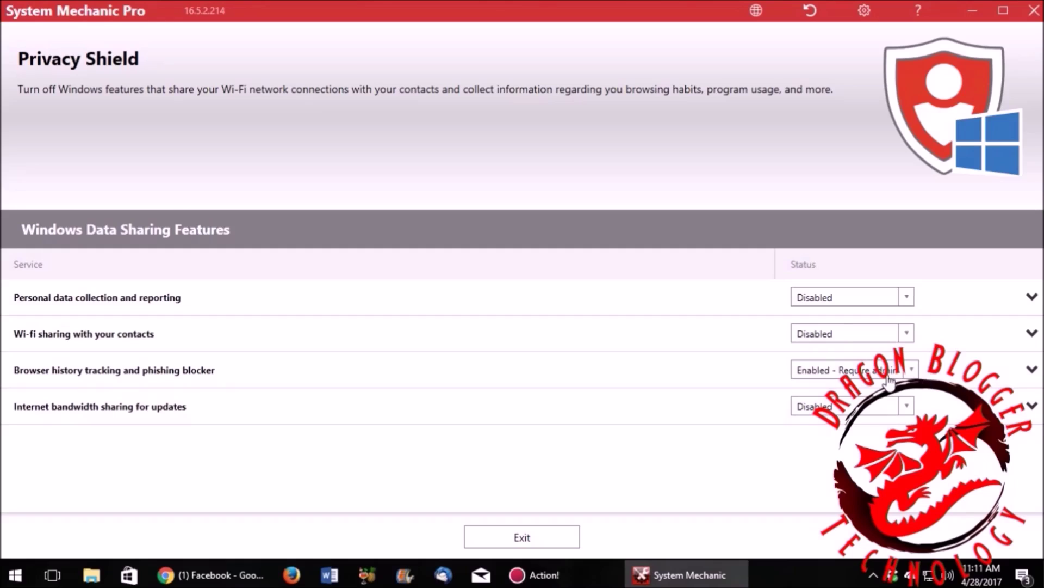
click(911, 373)
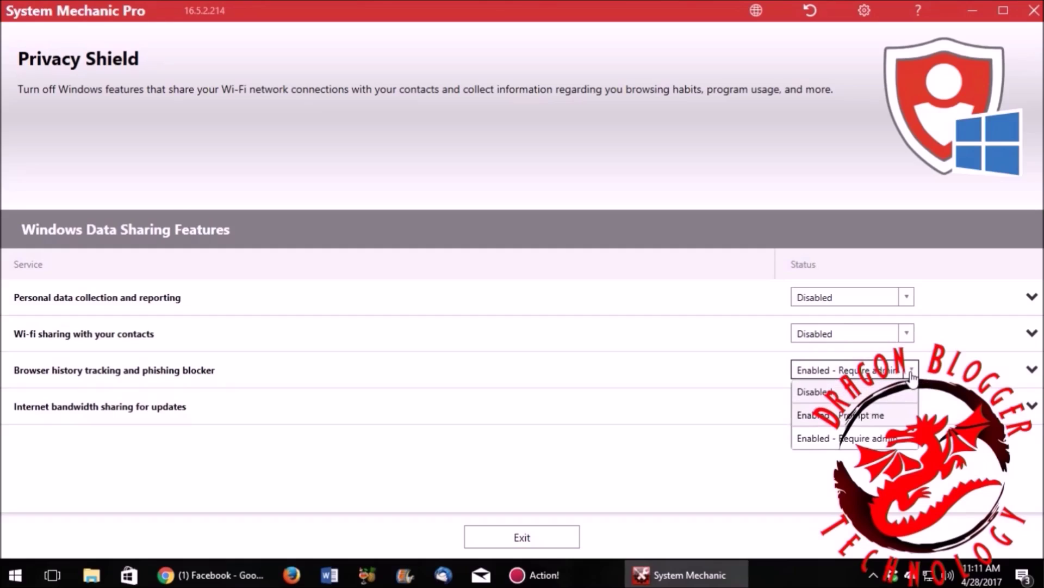
click(911, 374)
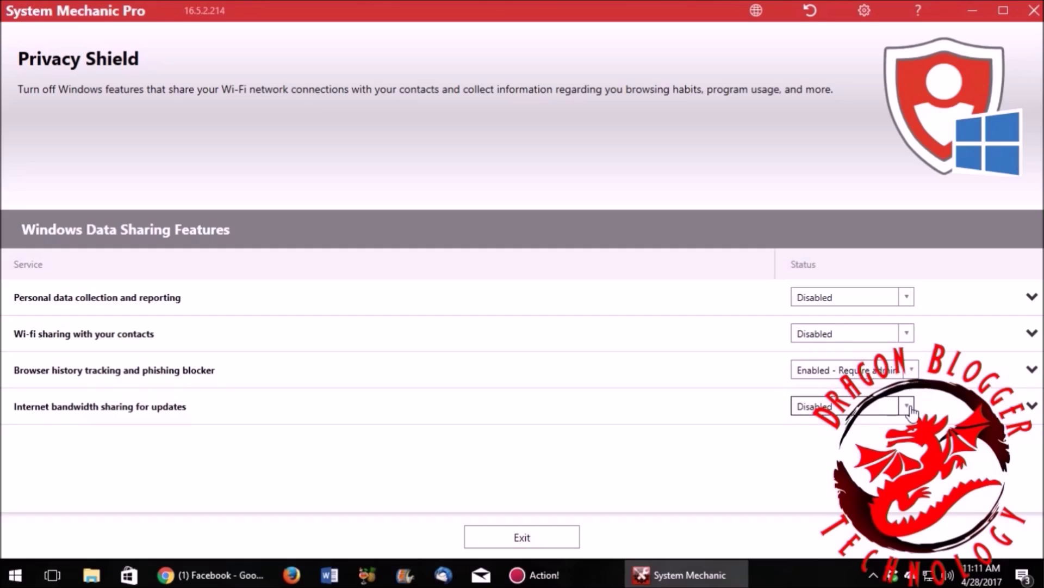
click(909, 412)
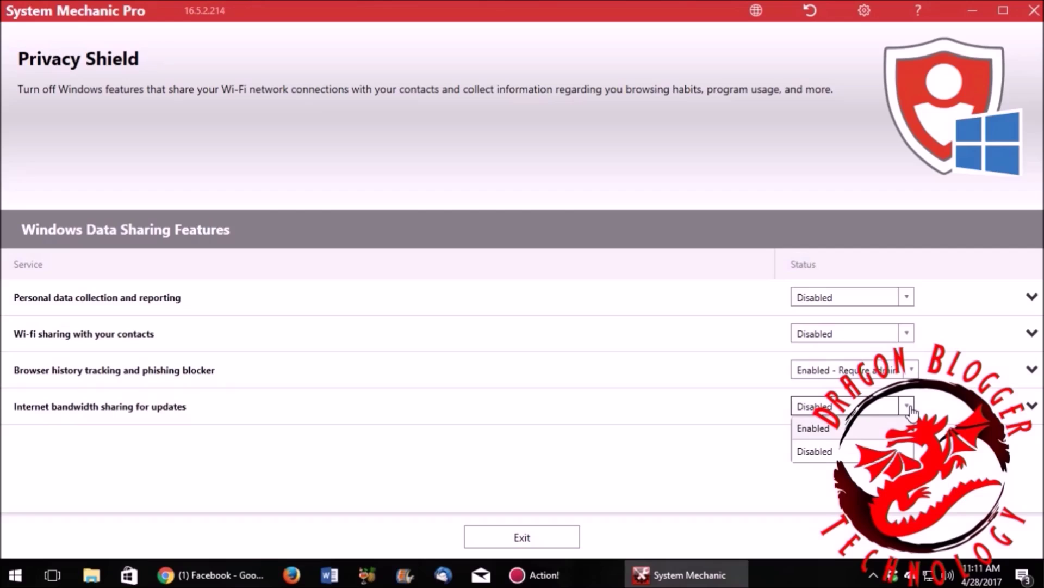
click(878, 449)
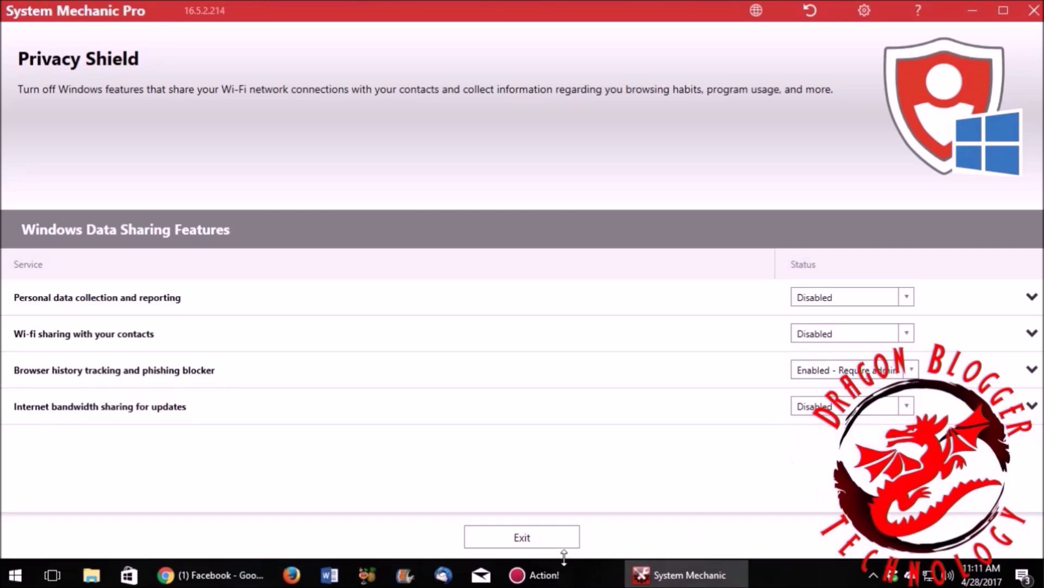
click(514, 538)
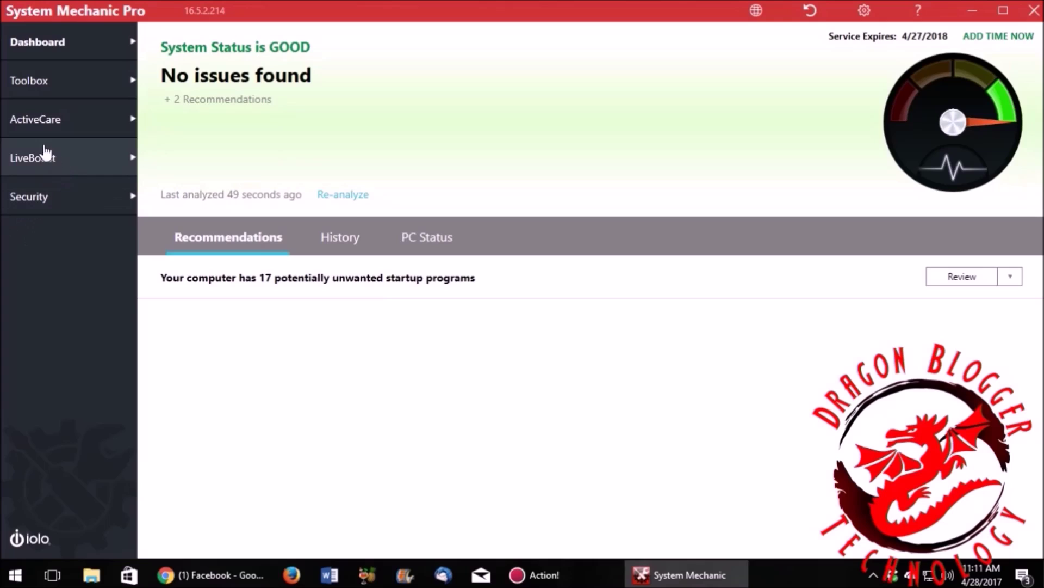
Step: Re-analyze the PC from the Dashboard and wait for the new results
click(358, 201)
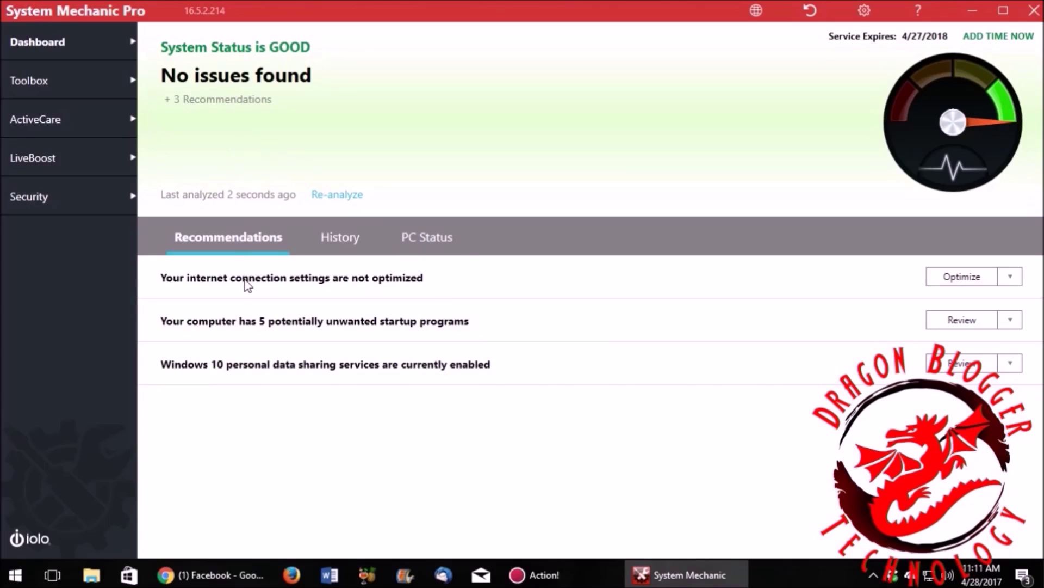
Step: Optimize the internet connection settings again, then go to the Toolbox Clean tools
click(1009, 277)
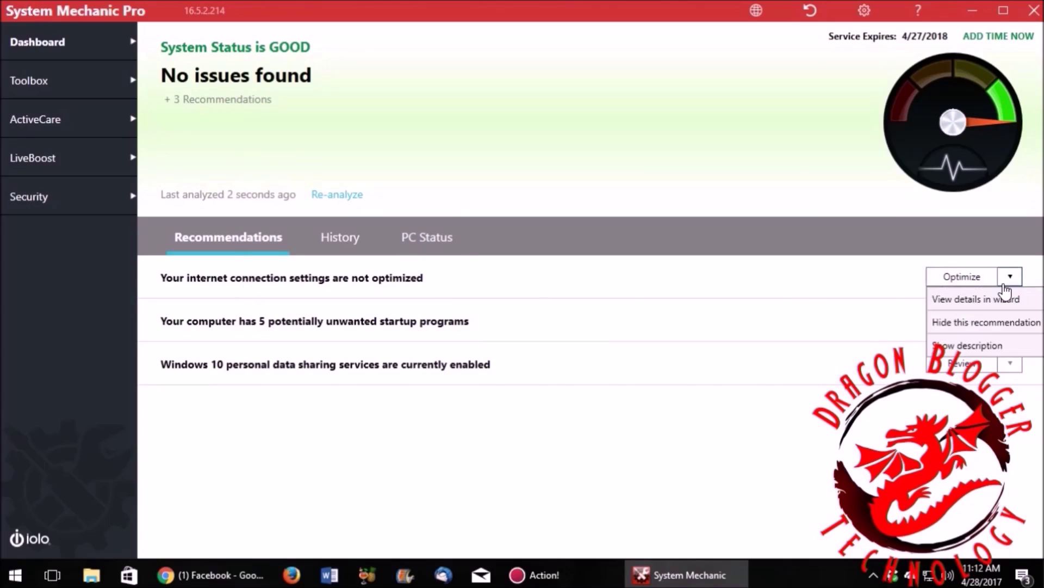
click(1005, 284)
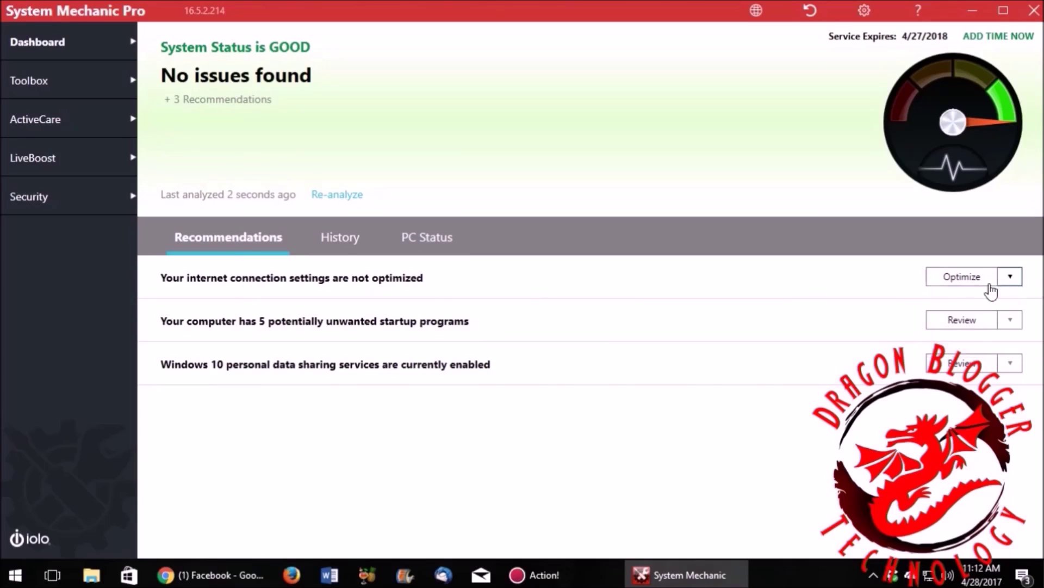
click(960, 286)
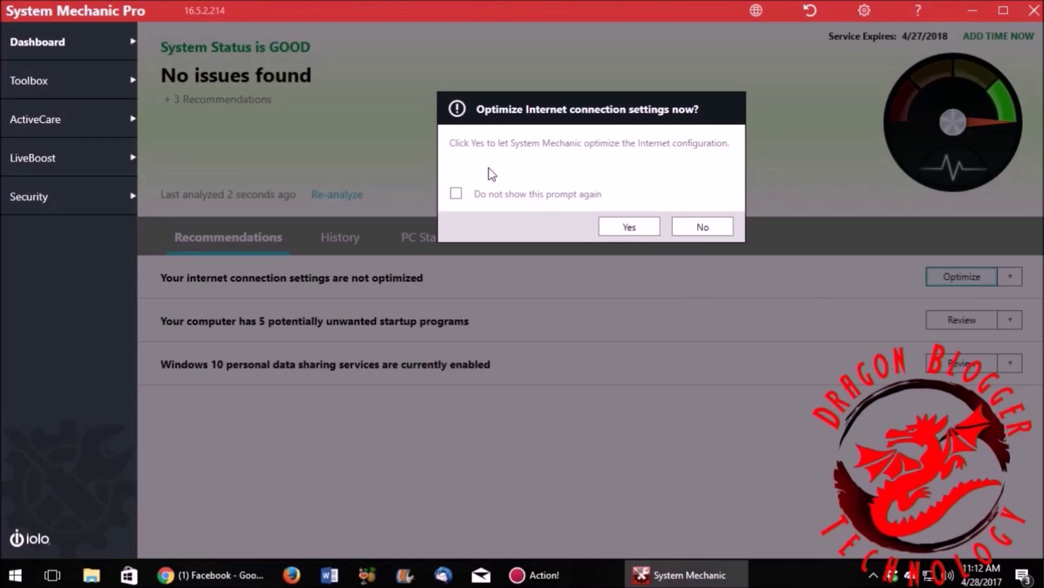
click(635, 229)
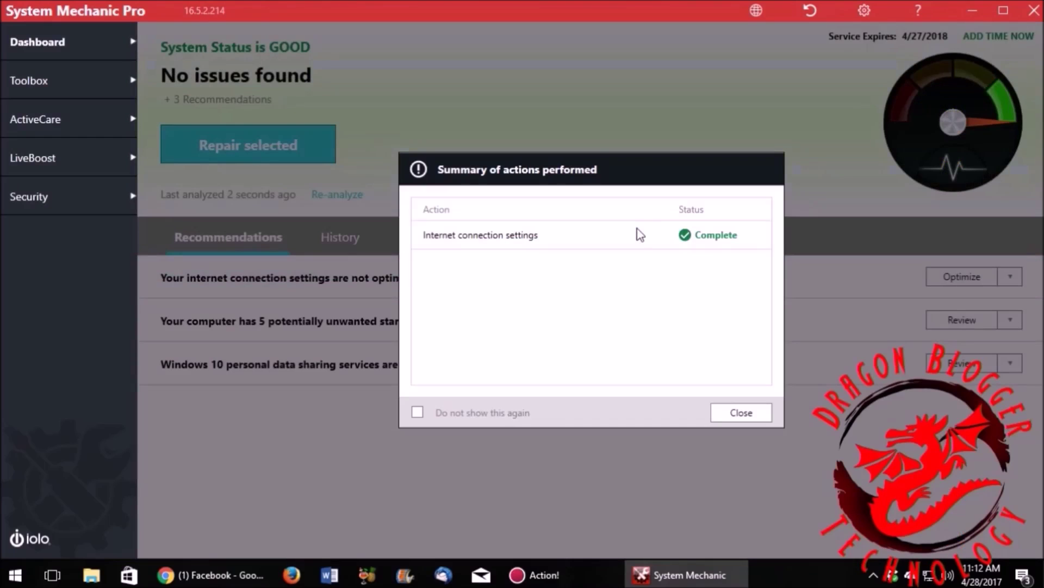
click(738, 413)
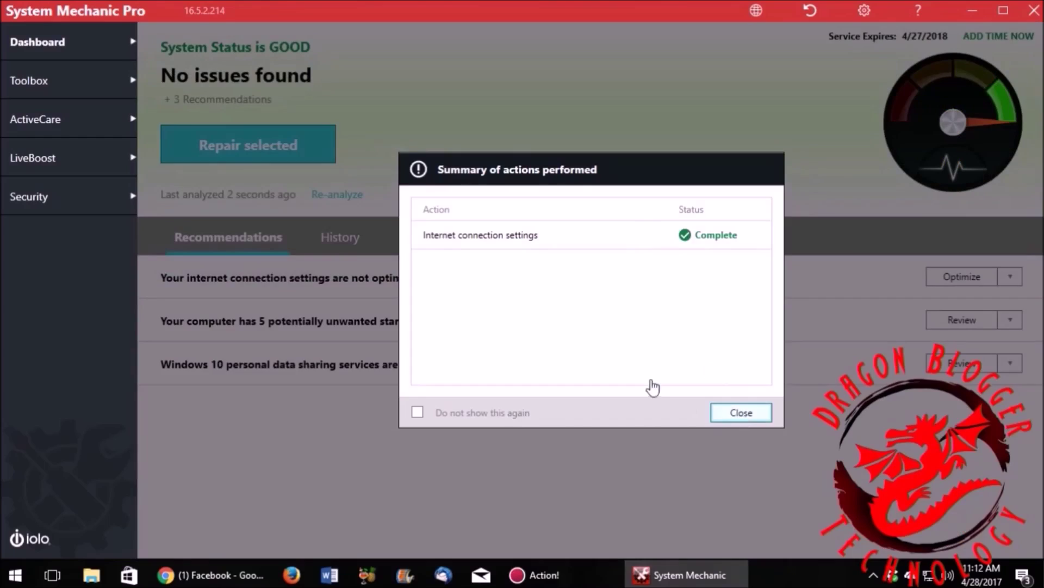
click(53, 97)
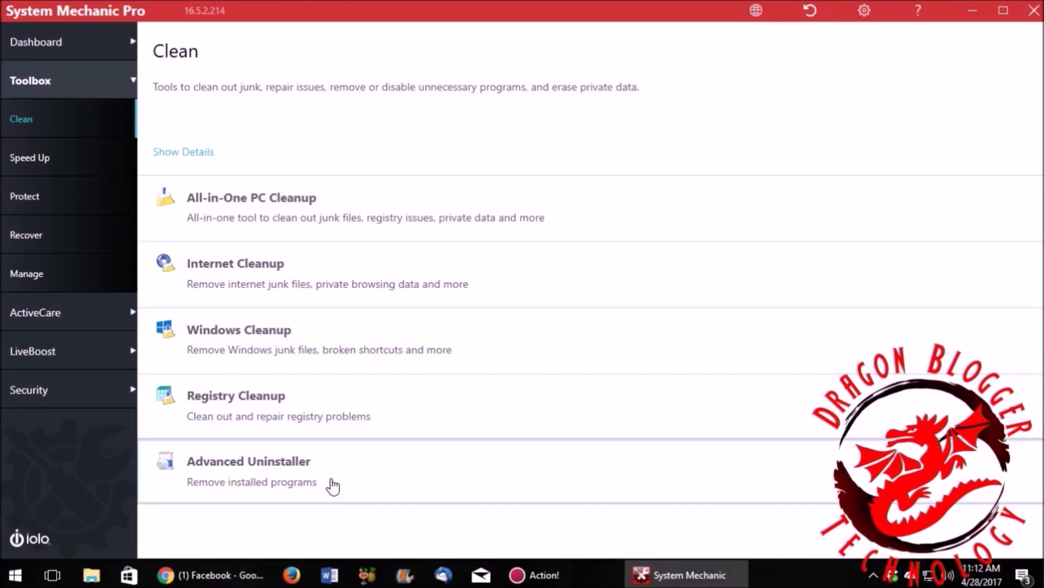
Step: In All-in-One PC Cleanup, tick typed website URLs, download history, browsing history and Skype chat history
click(297, 238)
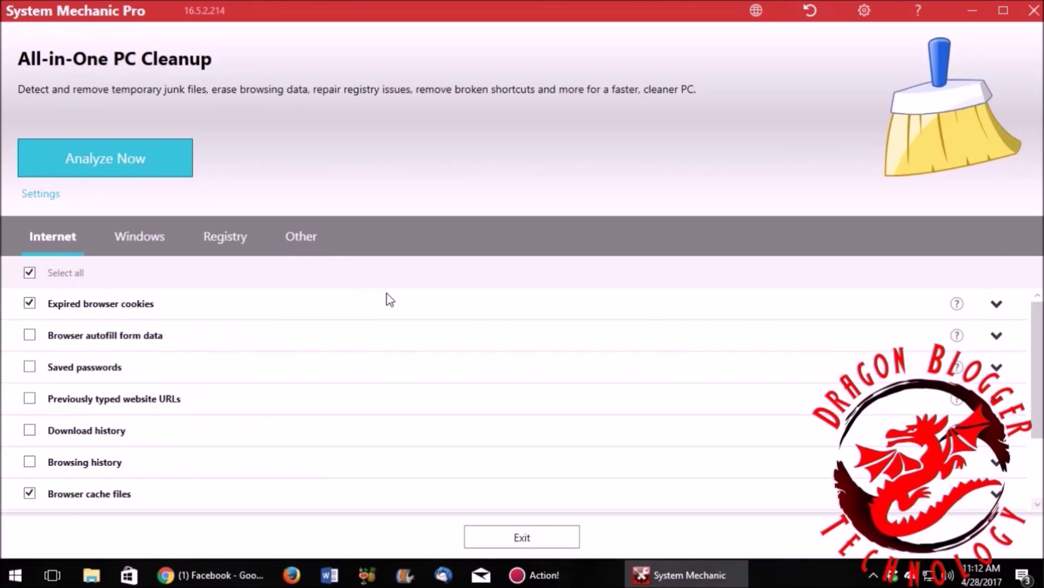
scroll(391, 300, down, 1)
scroll(391, 300, up, 1)
click(28, 403)
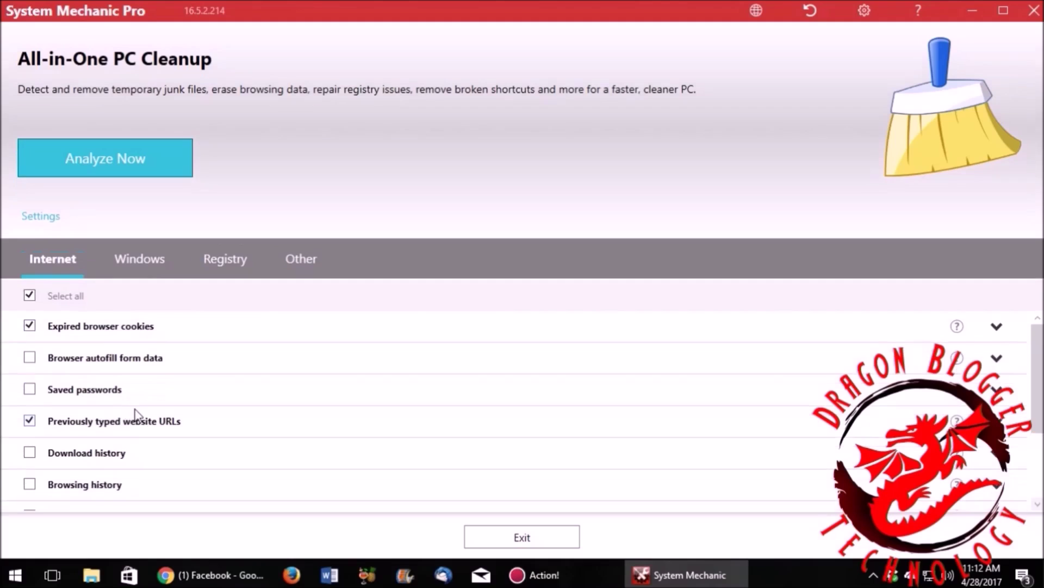
click(26, 454)
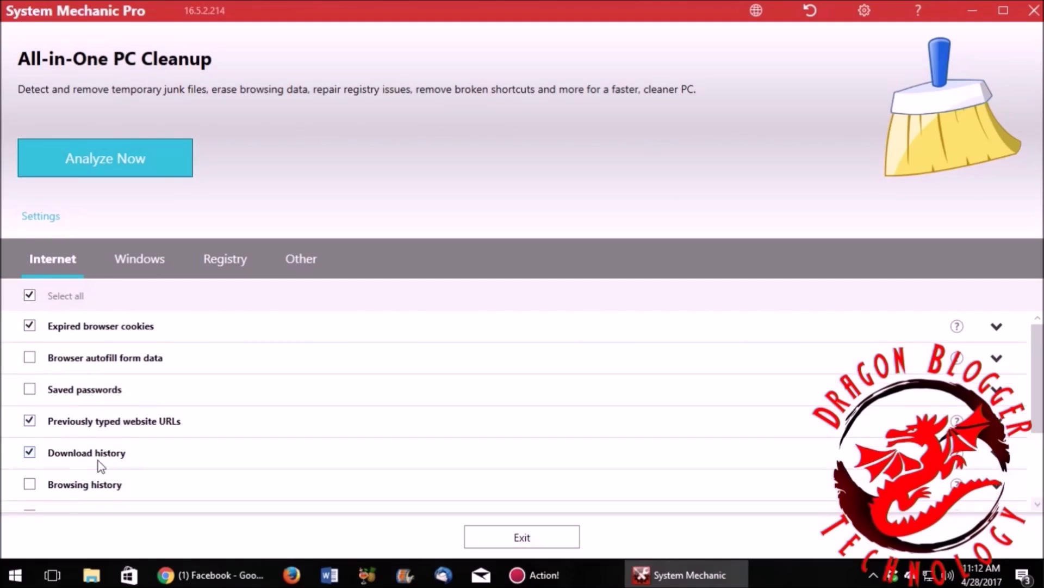
click(27, 485)
scroll(231, 443, down, 1)
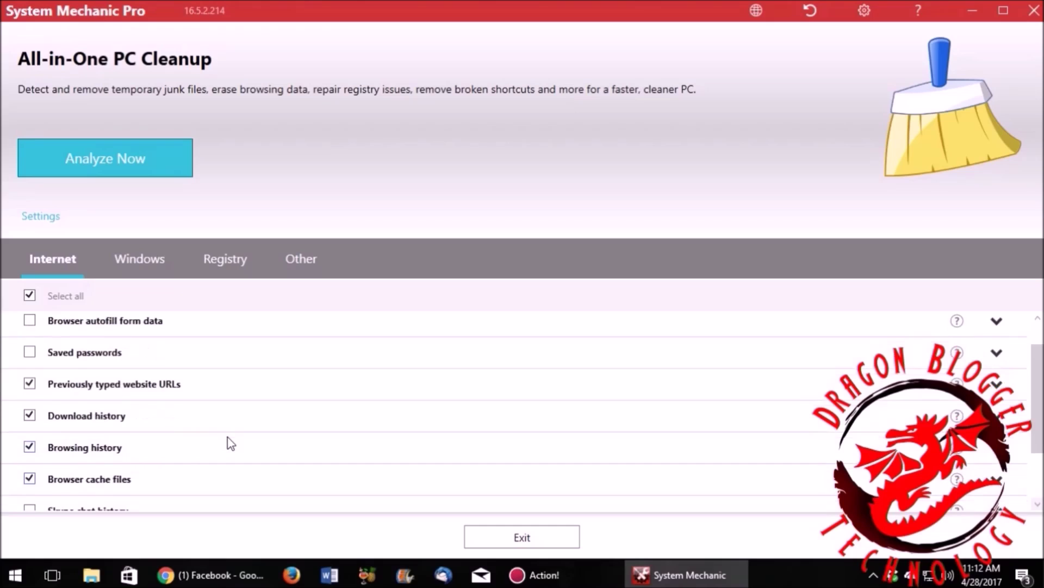
scroll(232, 443, down, 2)
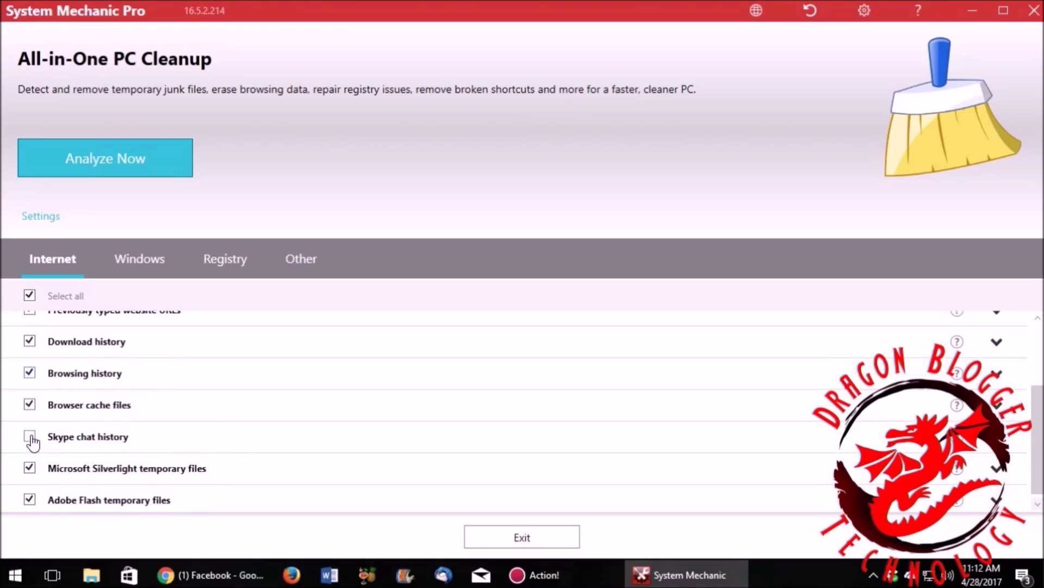
click(29, 437)
scroll(260, 449, down, 1)
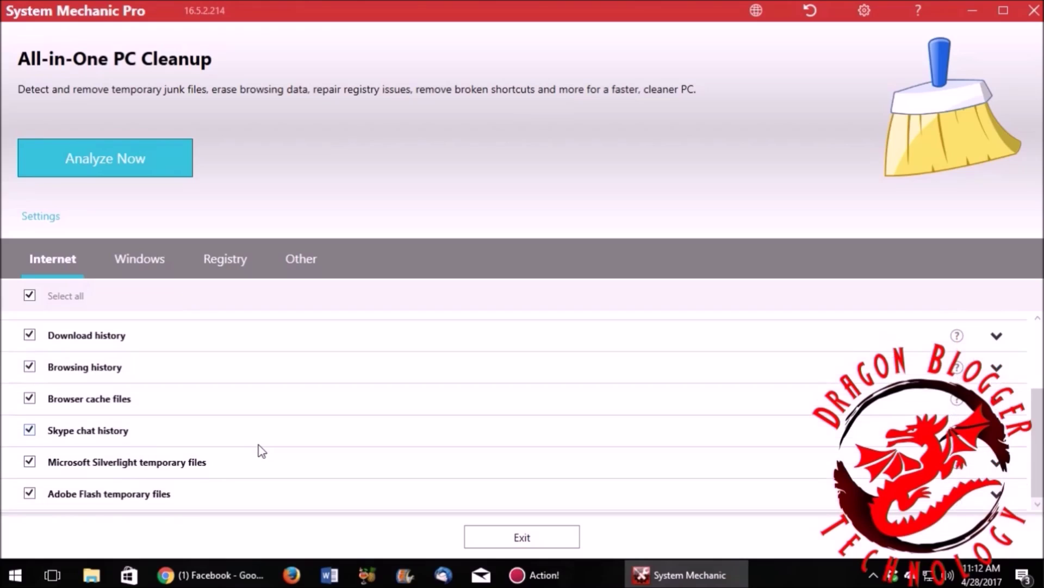
scroll(261, 450, up, 3)
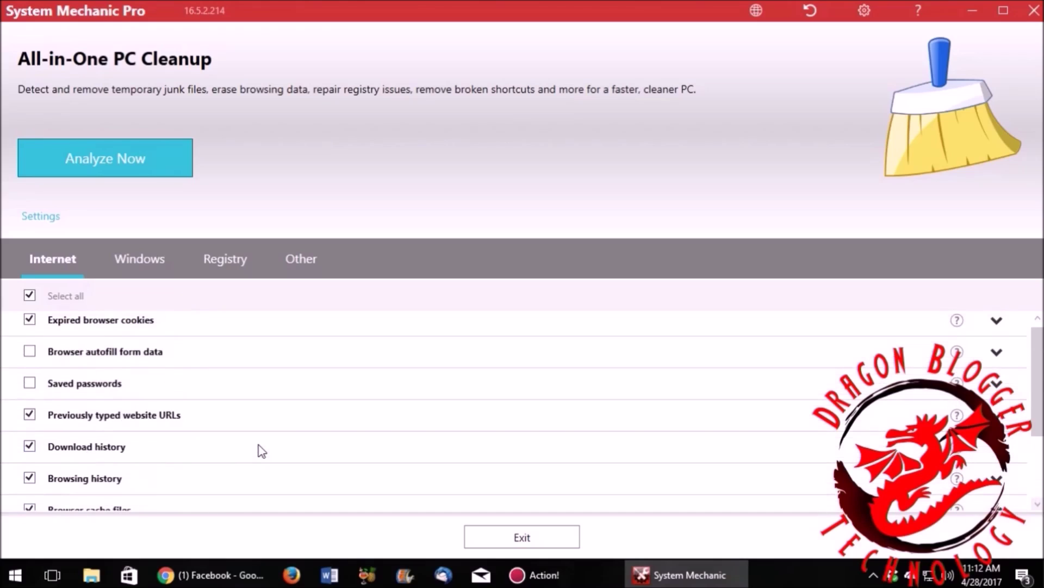
scroll(261, 450, up, 1)
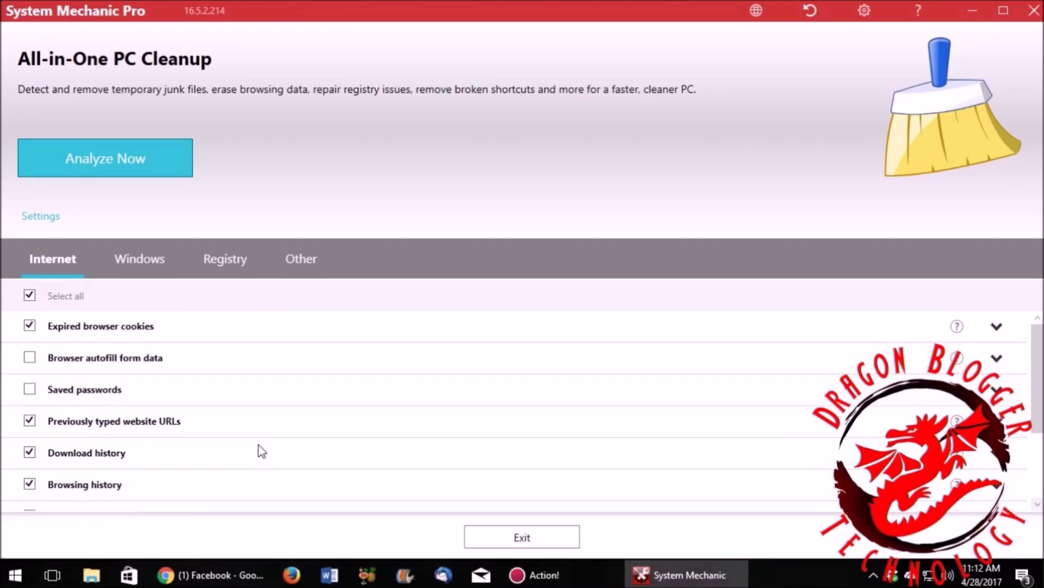
Step: Run the cleanup analysis, checking the Internet, Windows and Registry tabs until it reports 749 items
click(146, 181)
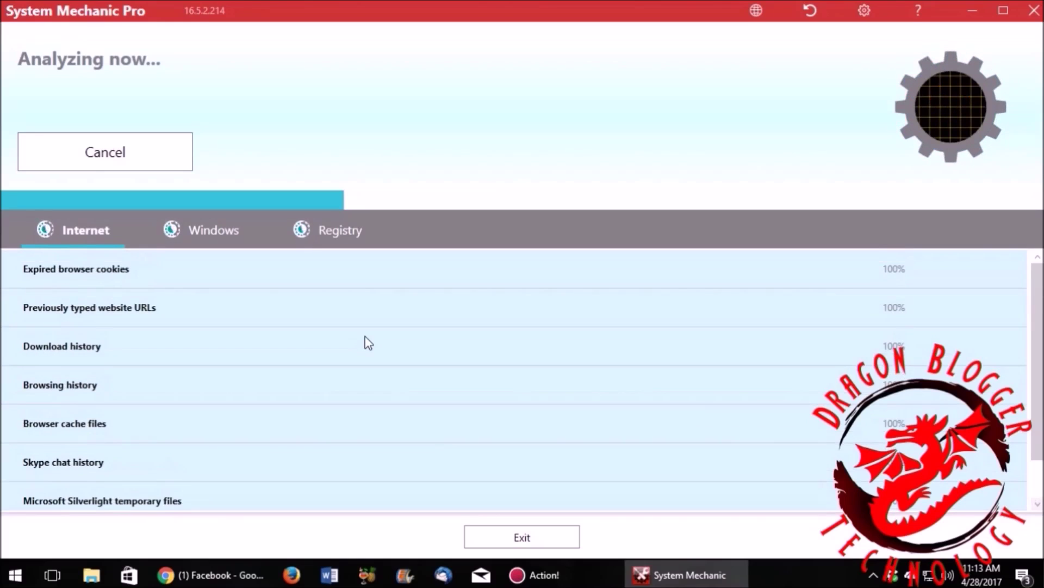
click(201, 246)
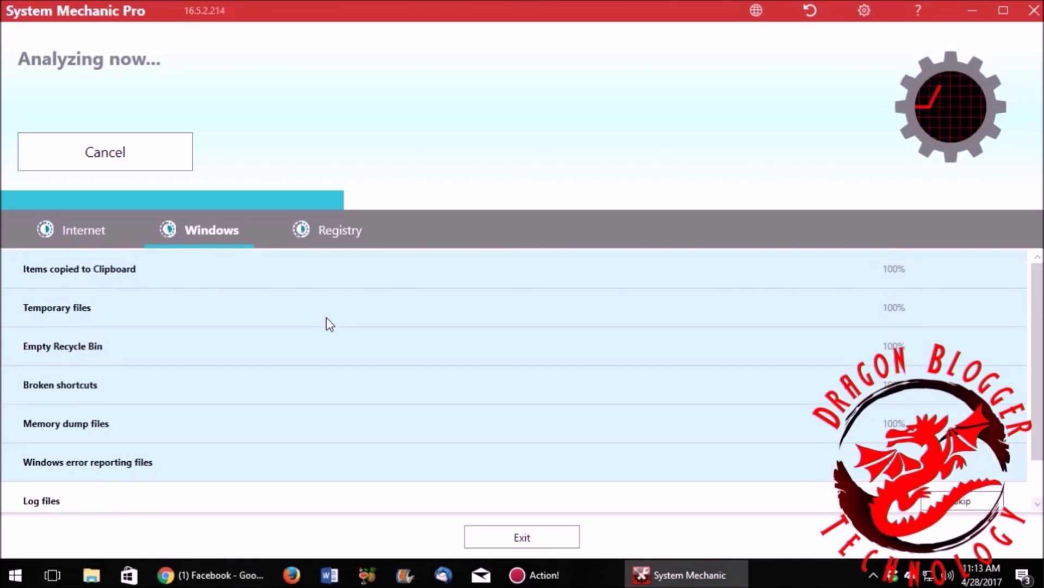
click(340, 237)
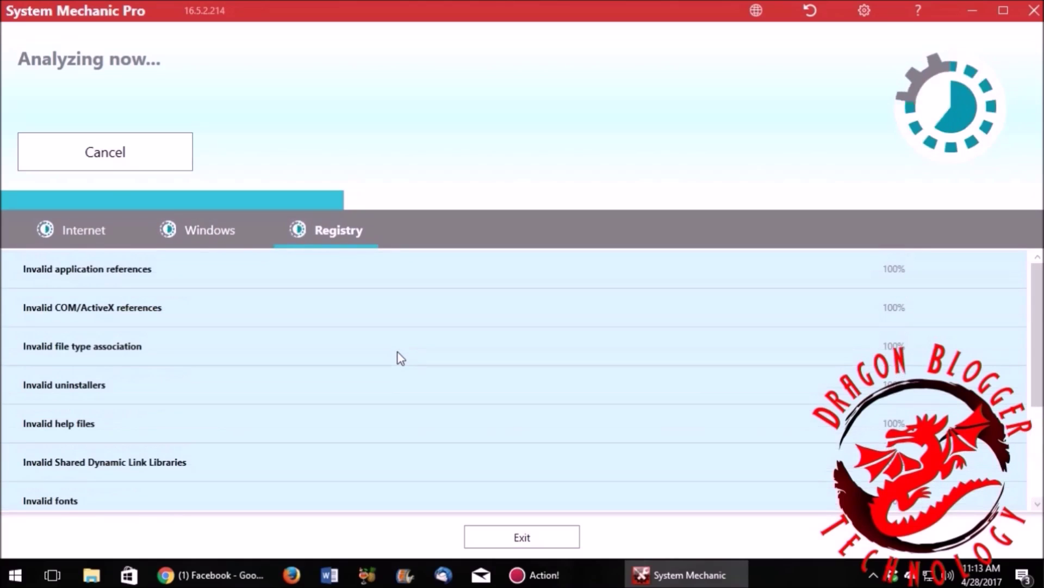
click(212, 235)
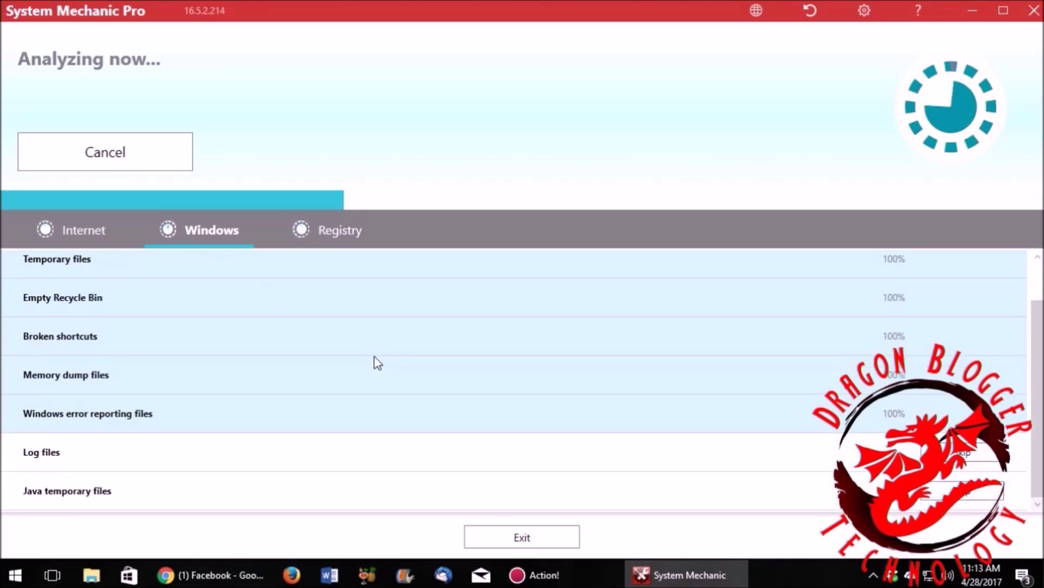
click(80, 233)
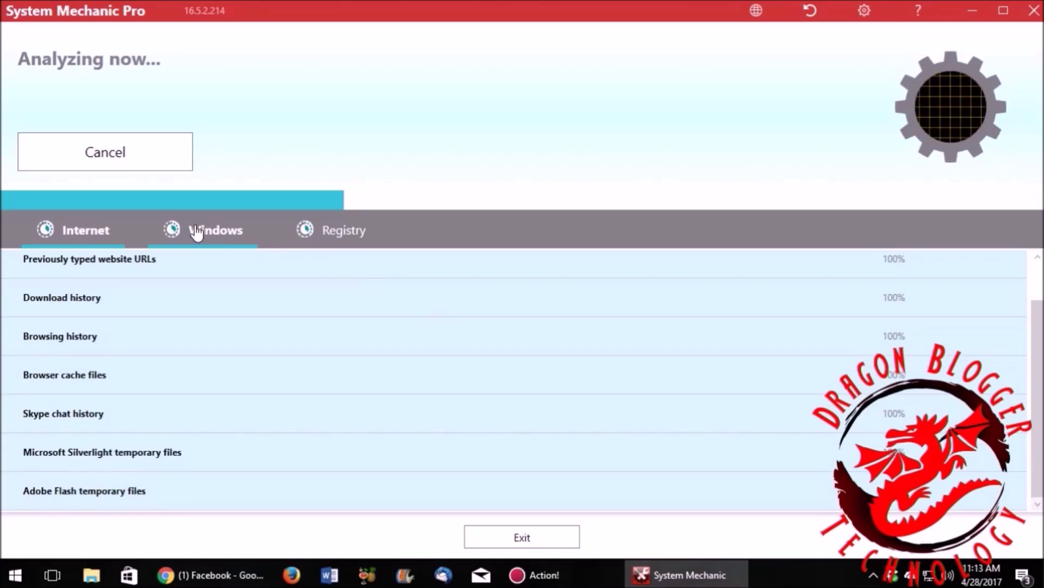
click(168, 230)
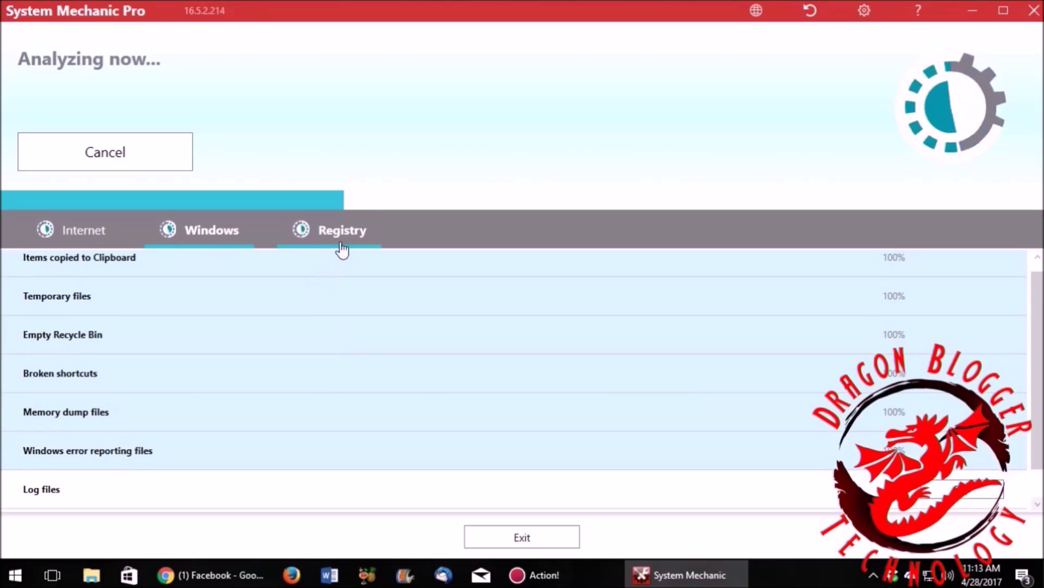
click(342, 248)
scroll(424, 313, down, 4)
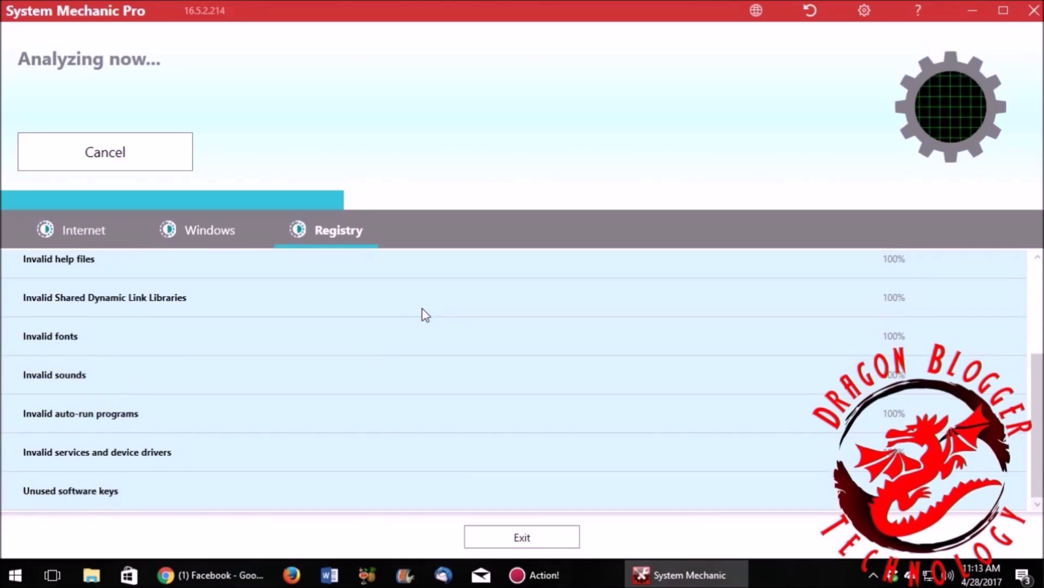
scroll(426, 315, up, 4)
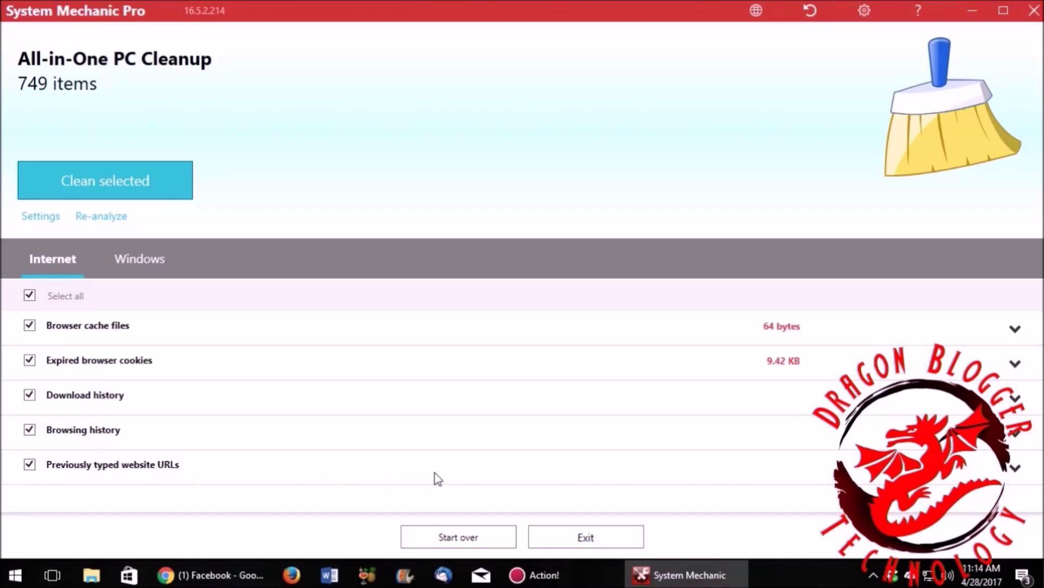
Step: Clean the selected junk items, removing 711 files (132.2 MB), and return to Clean tools
click(124, 195)
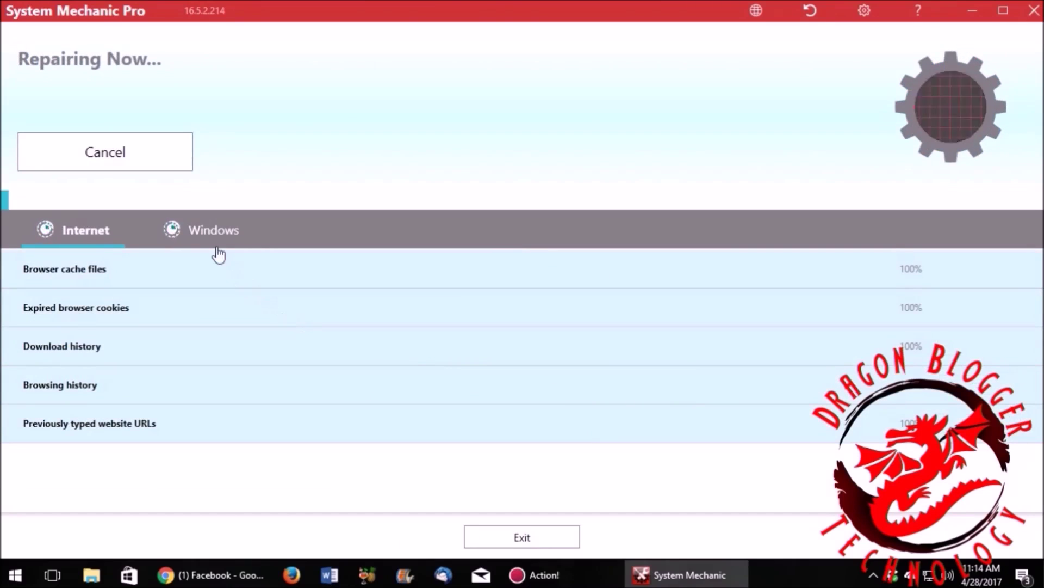
click(200, 232)
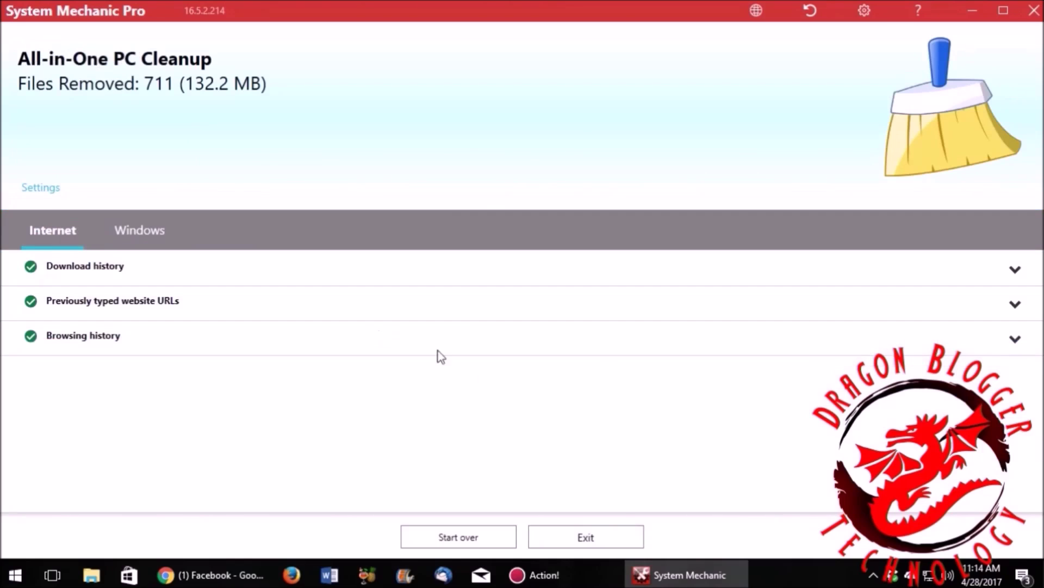
click(629, 536)
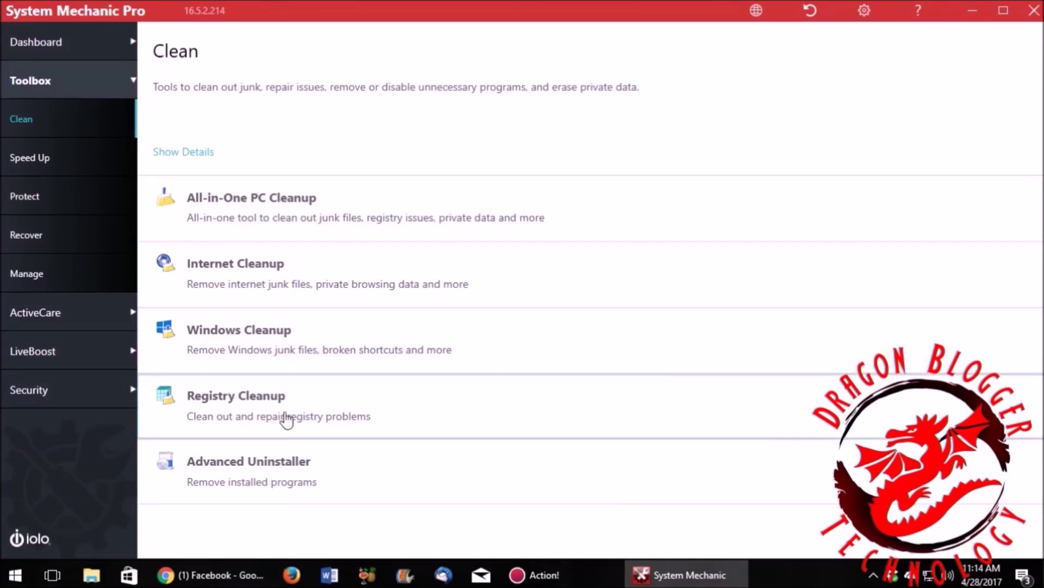
Step: Optimize all internet connection settings with NetBooster, review the Optimized list, and return to Speed Up
click(48, 162)
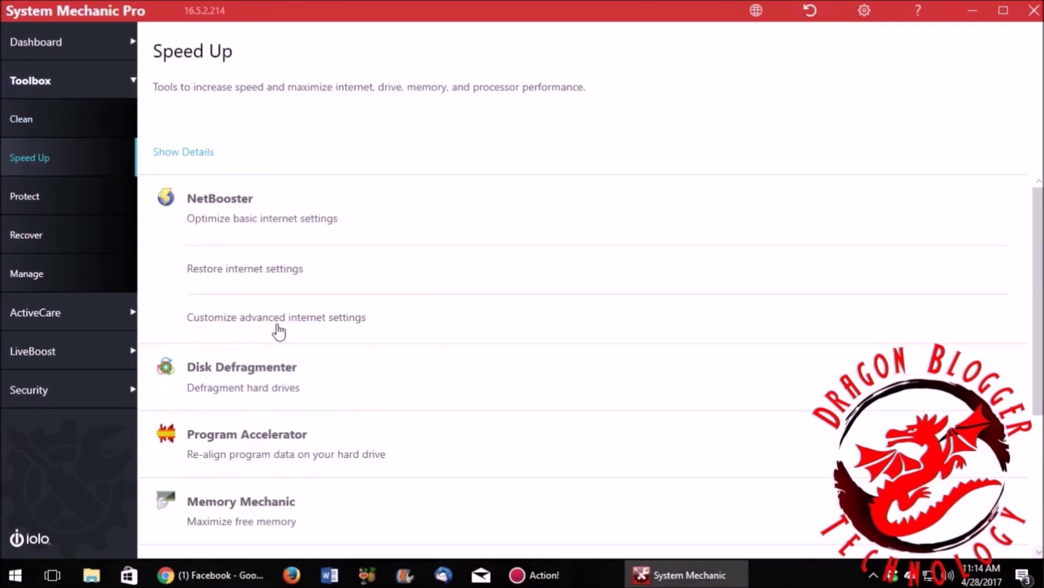
click(234, 240)
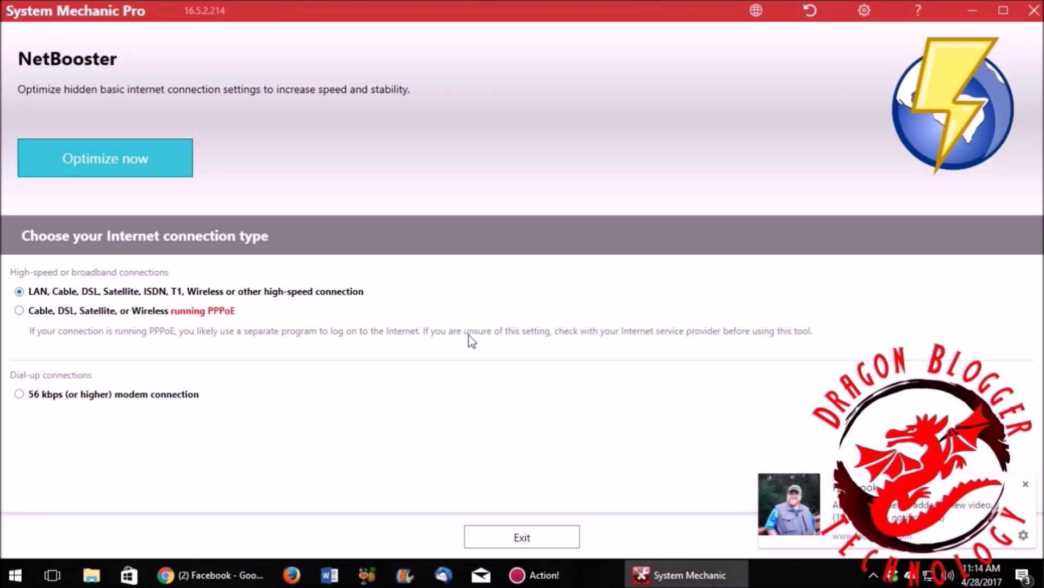
click(150, 160)
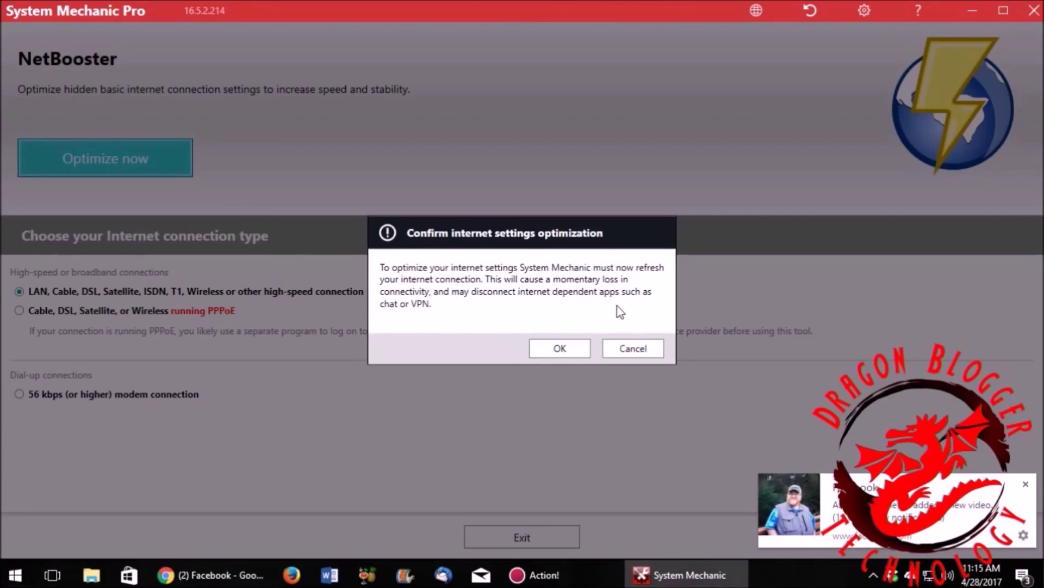
click(571, 352)
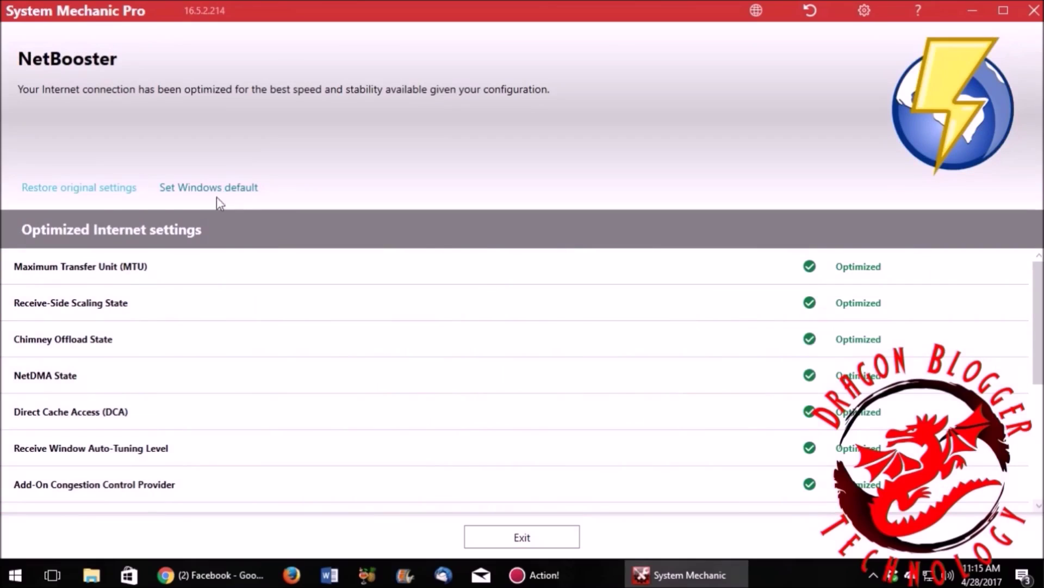
scroll(93, 325, down, 3)
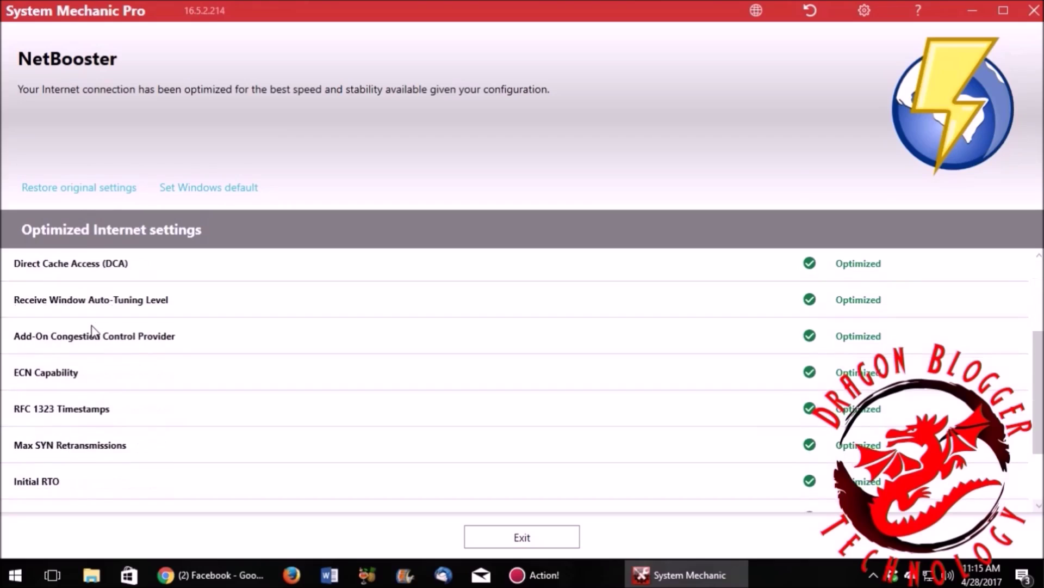
scroll(94, 332, down, 2)
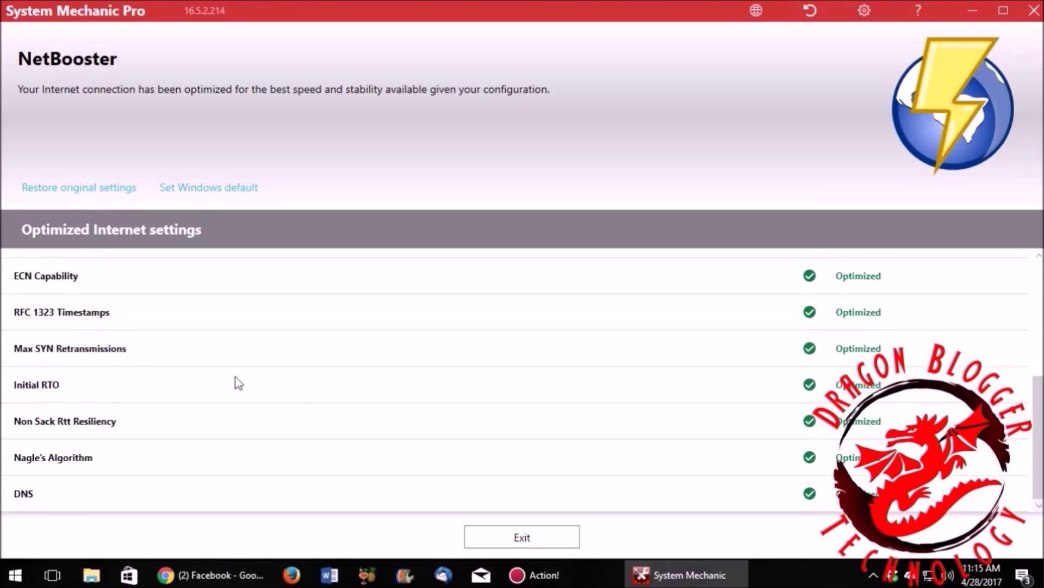
click(520, 538)
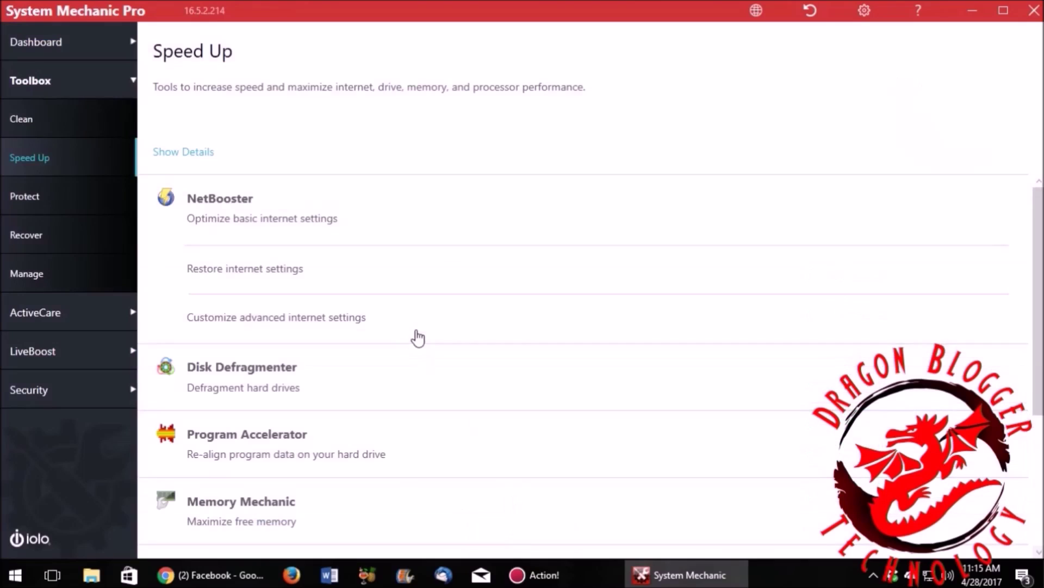
Step: Open Disk Defragmenter and briefly expand the C:\ and I:\ drive fragmentation details
click(246, 389)
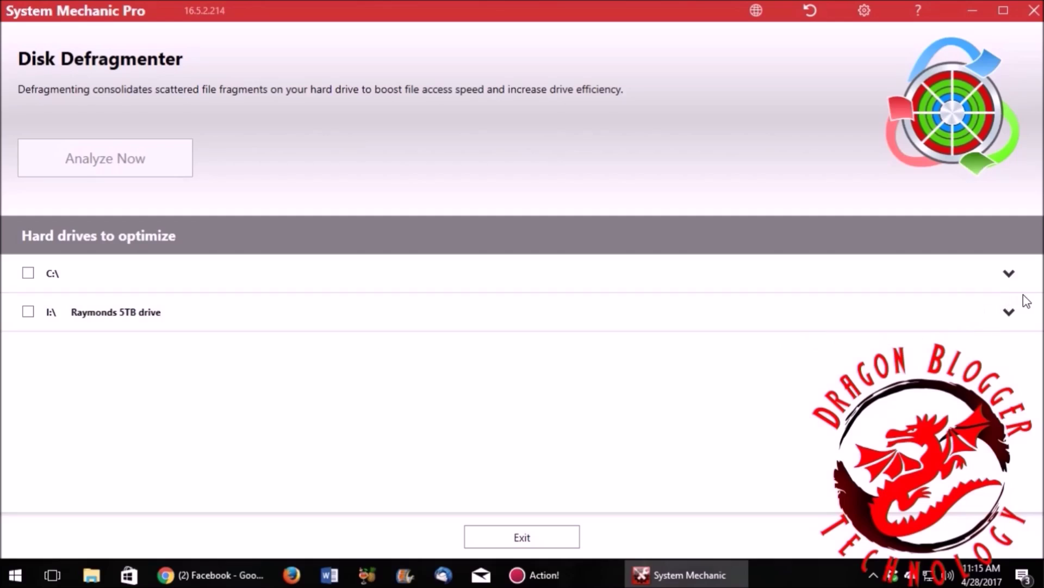
click(1013, 278)
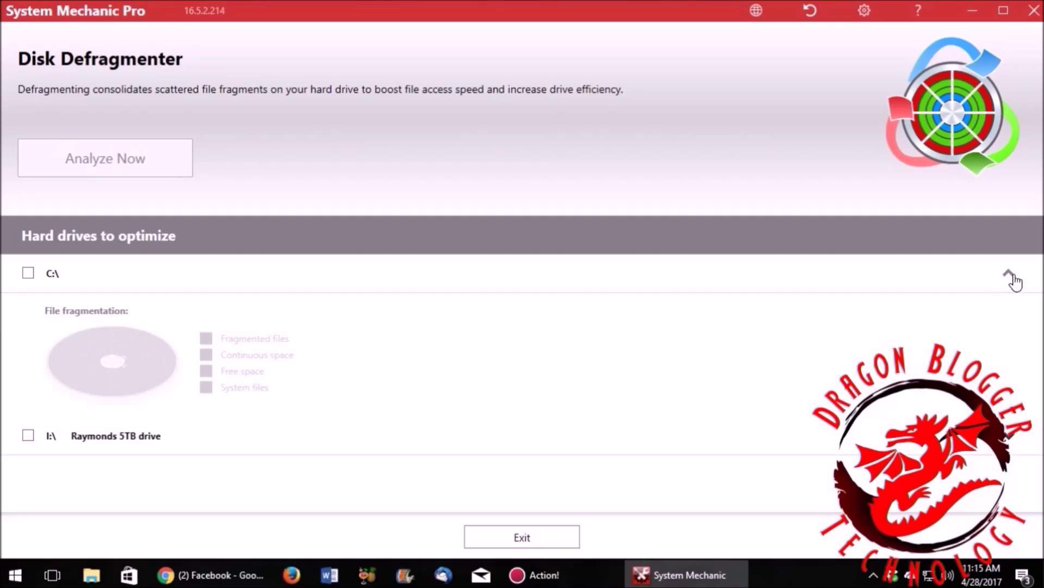
click(1011, 278)
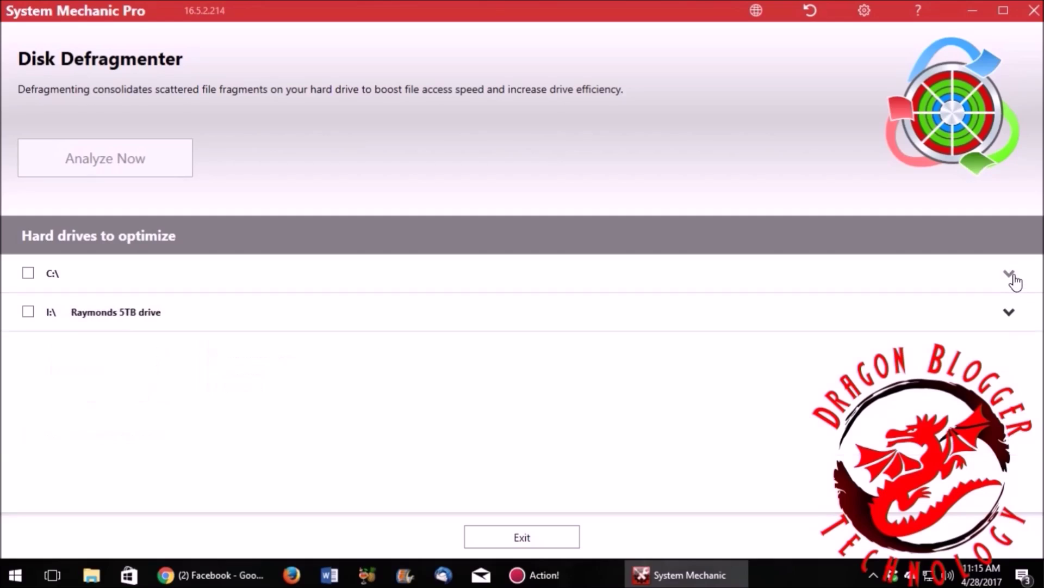
click(1010, 312)
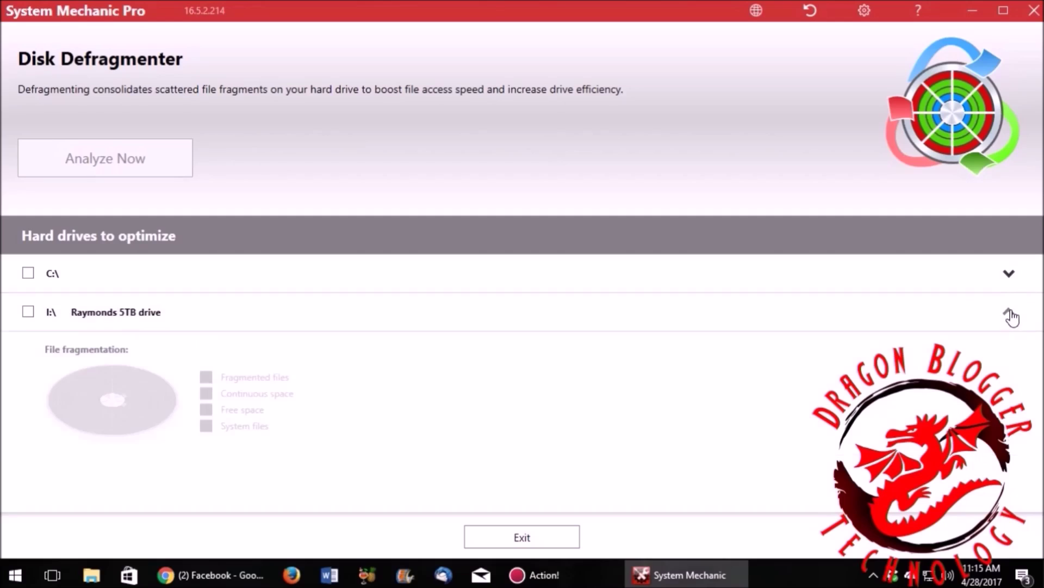
click(1010, 314)
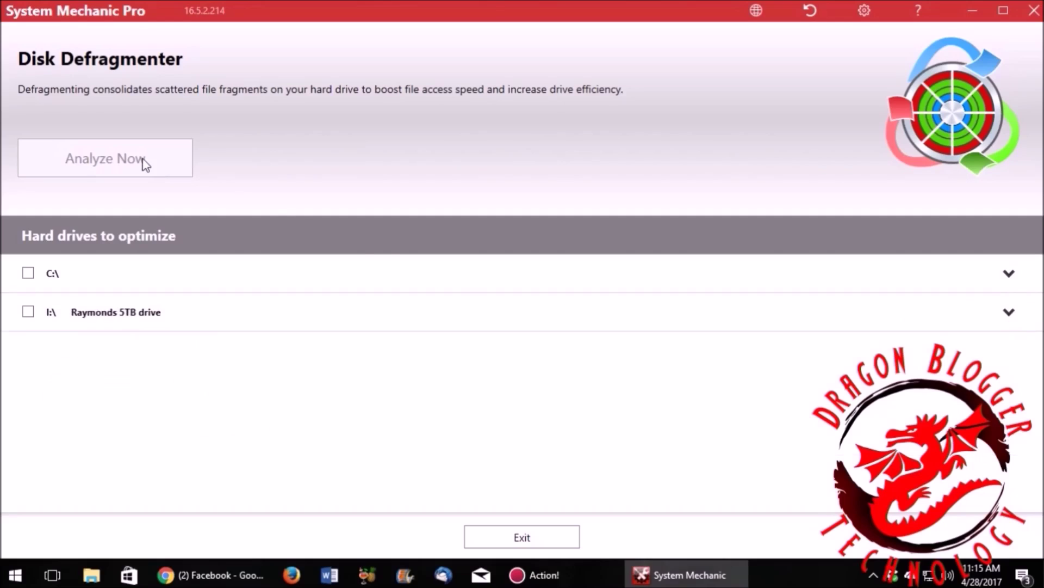
Step: Analyze C:\ and I:\ for fragmentation, finding 0.01% and 0.08% respectively
click(27, 273)
click(28, 312)
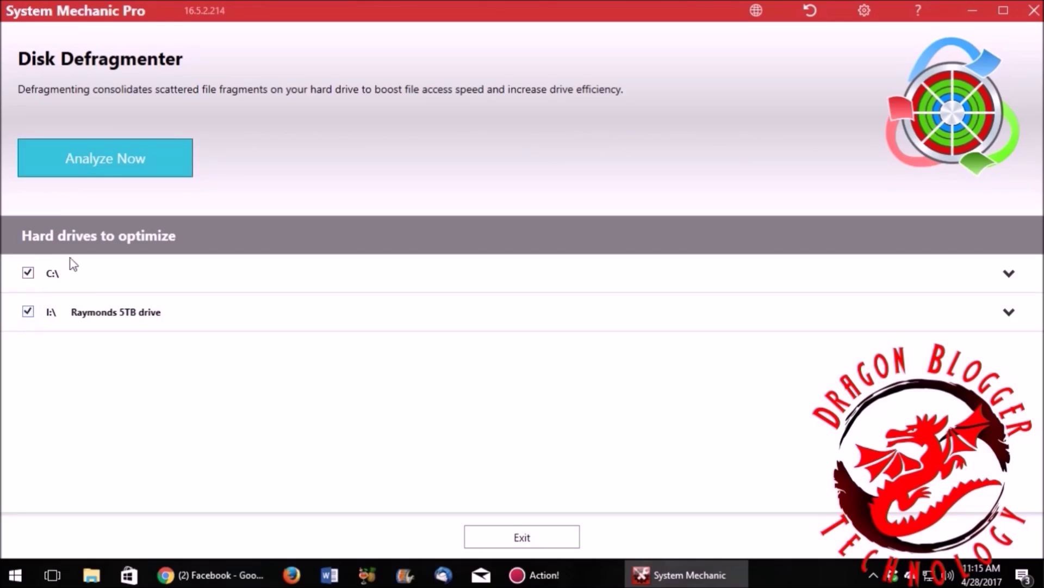
click(103, 165)
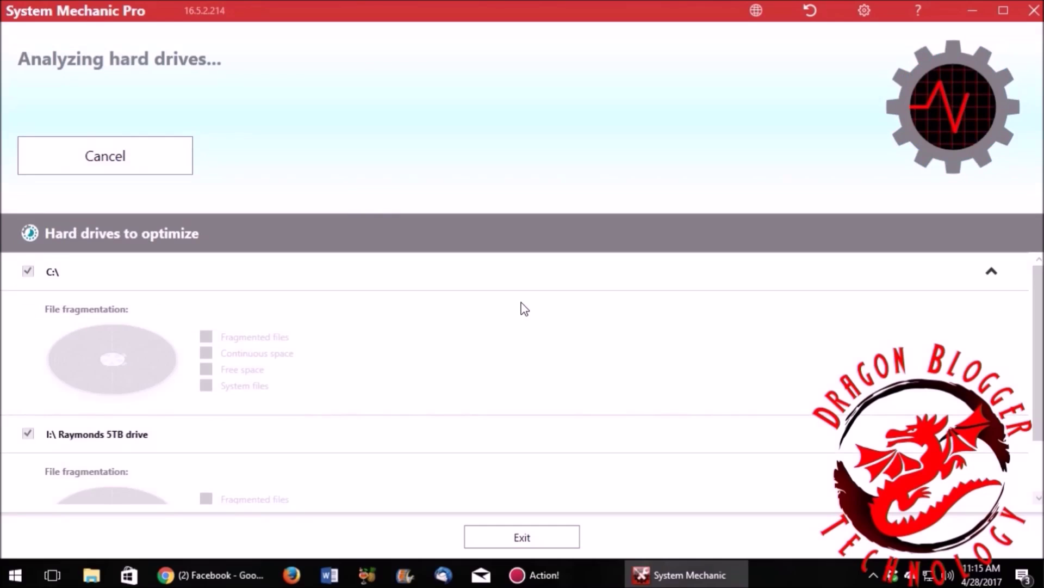
scroll(524, 309, down, 1)
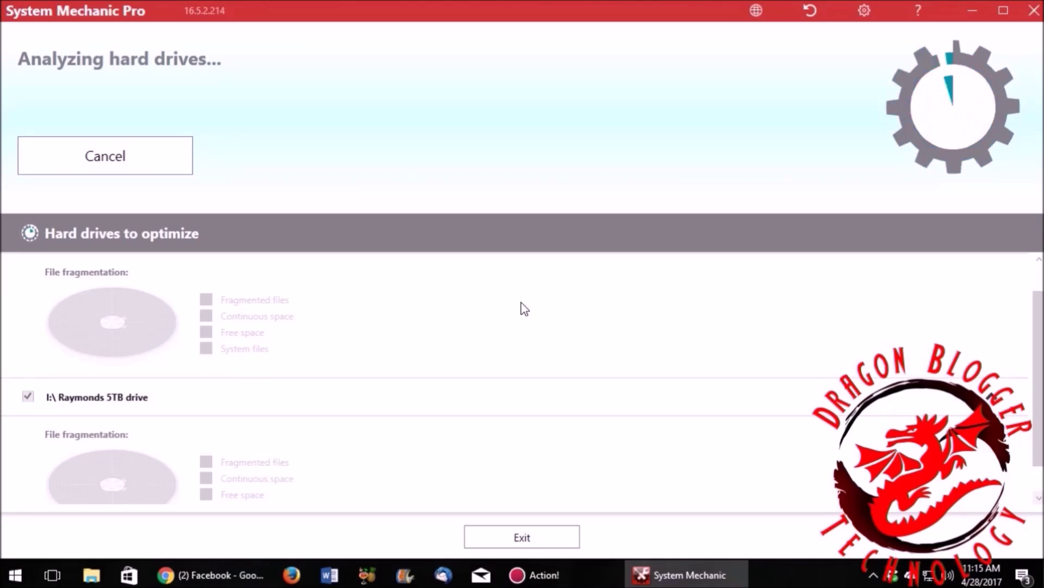
scroll(524, 308, up, 1)
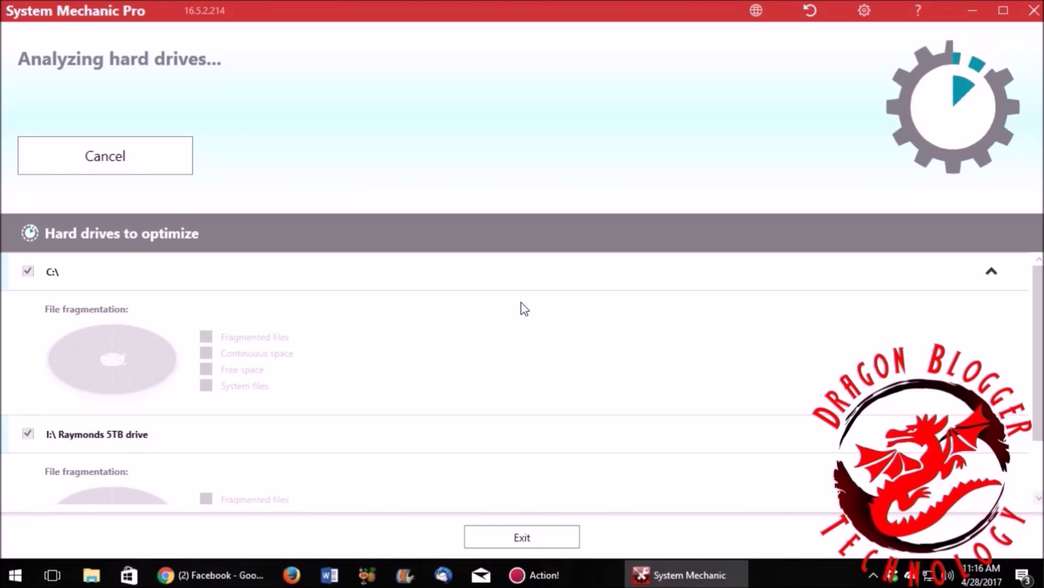
scroll(524, 308, down, 2)
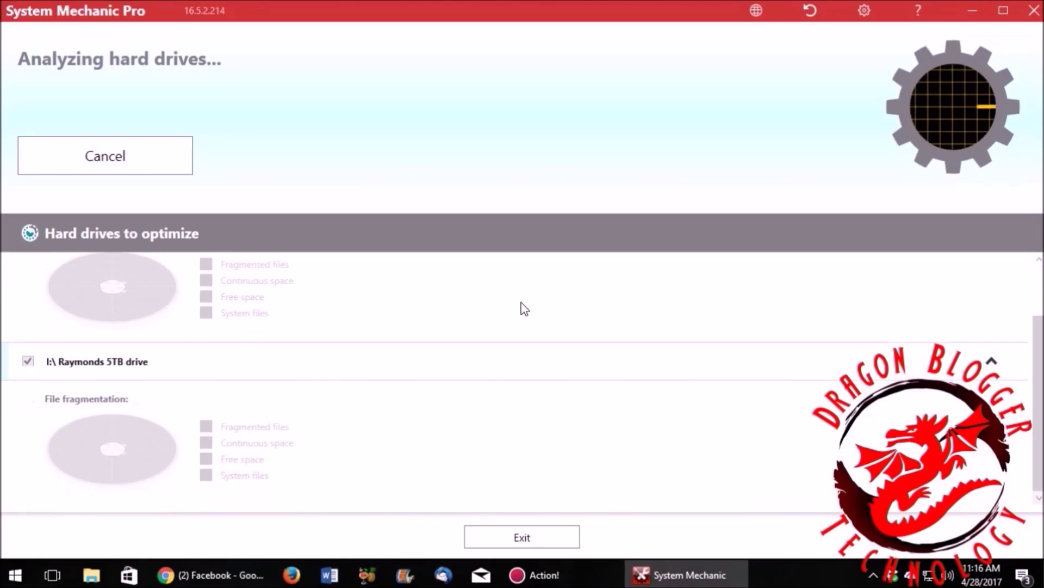
scroll(524, 309, up, 2)
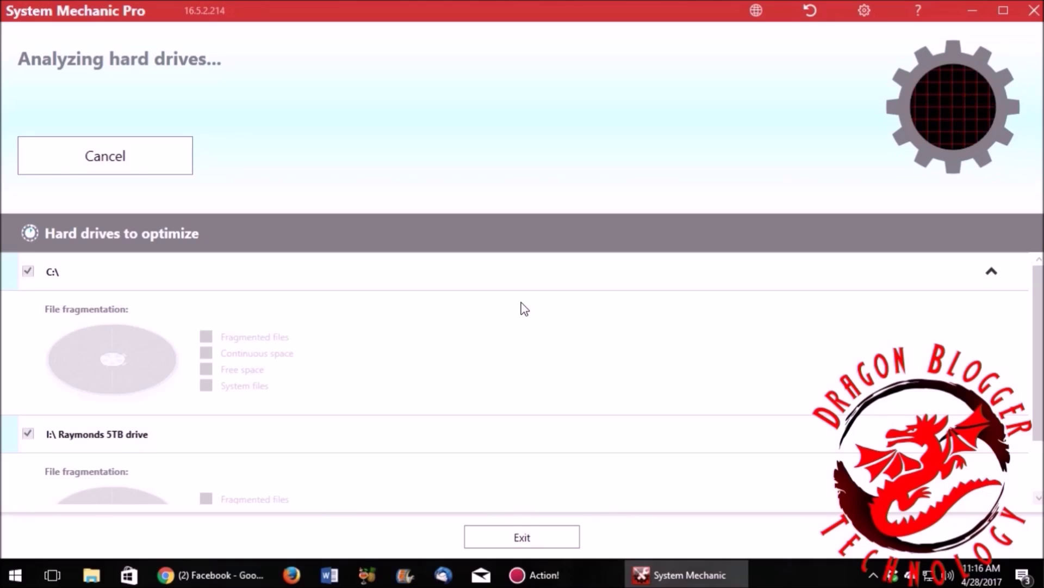
scroll(524, 309, down, 2)
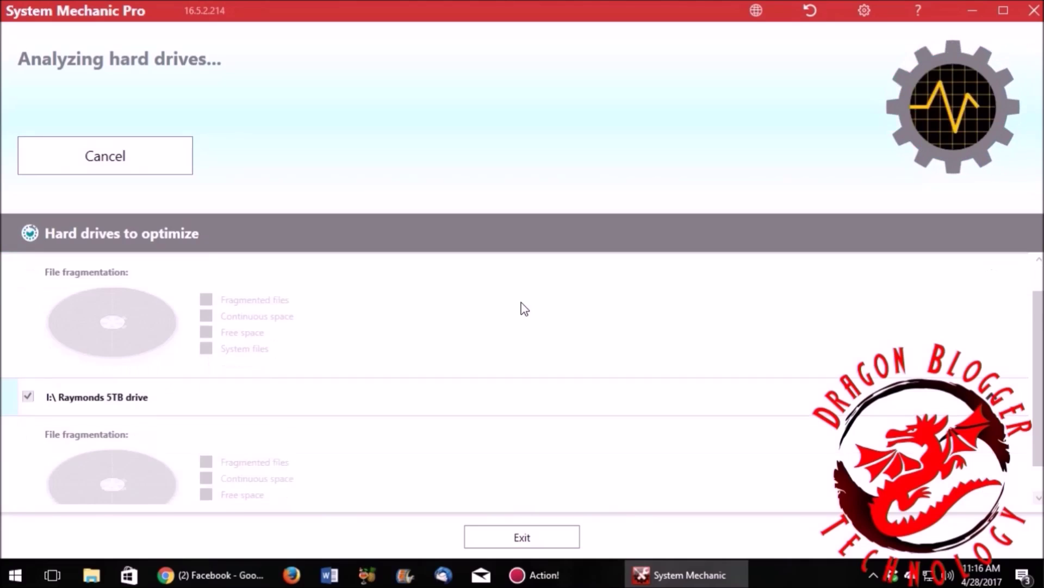
scroll(524, 309, up, 2)
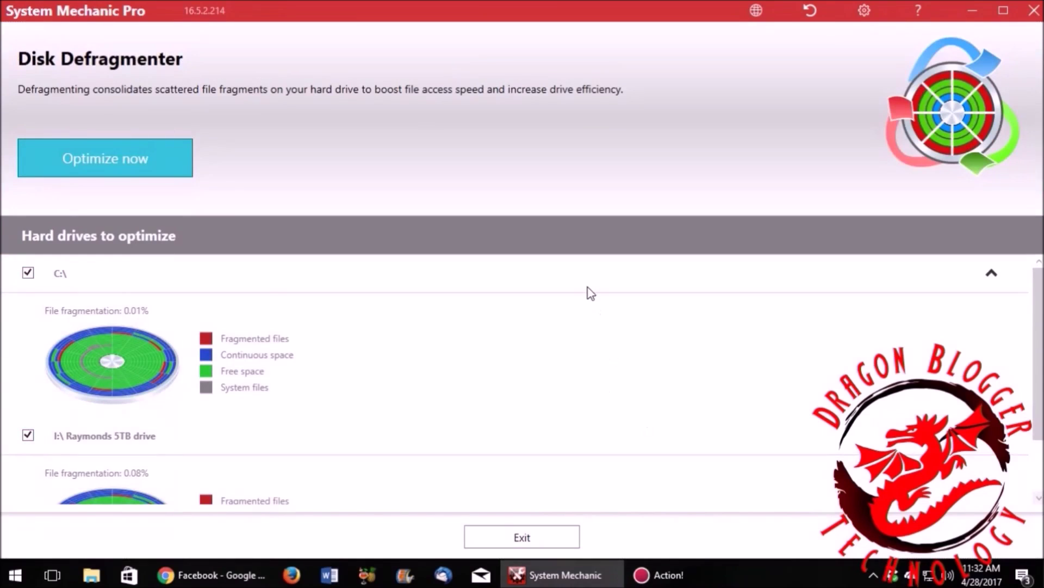
scroll(590, 292, down, 1)
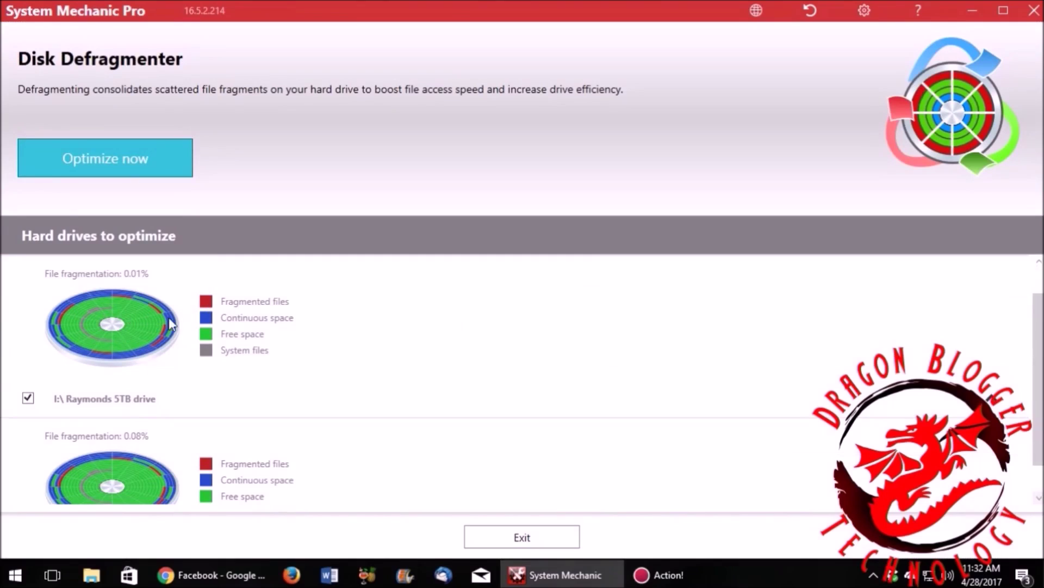
scroll(241, 355, down, 1)
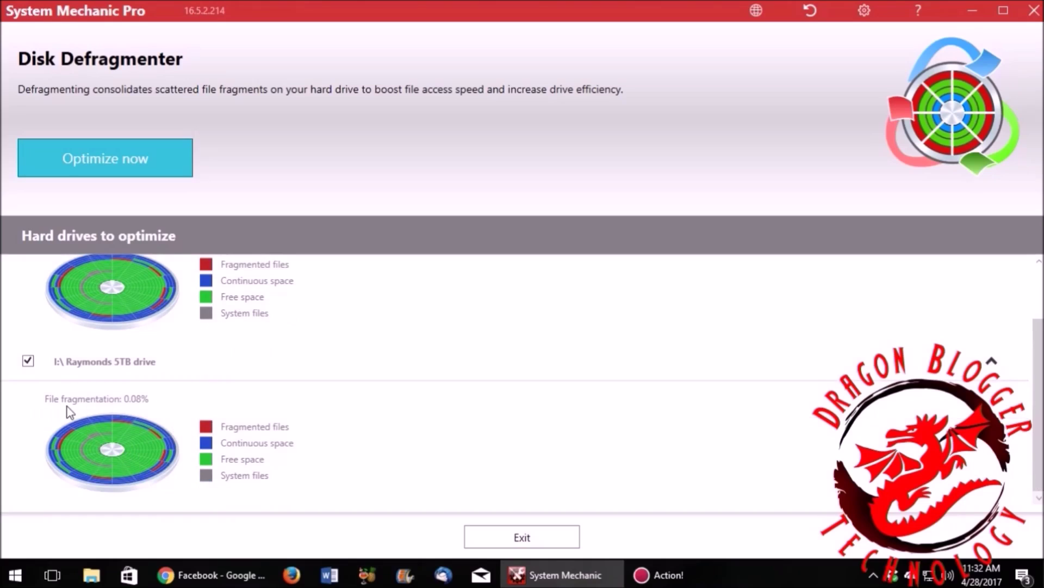
scroll(143, 411, up, 1)
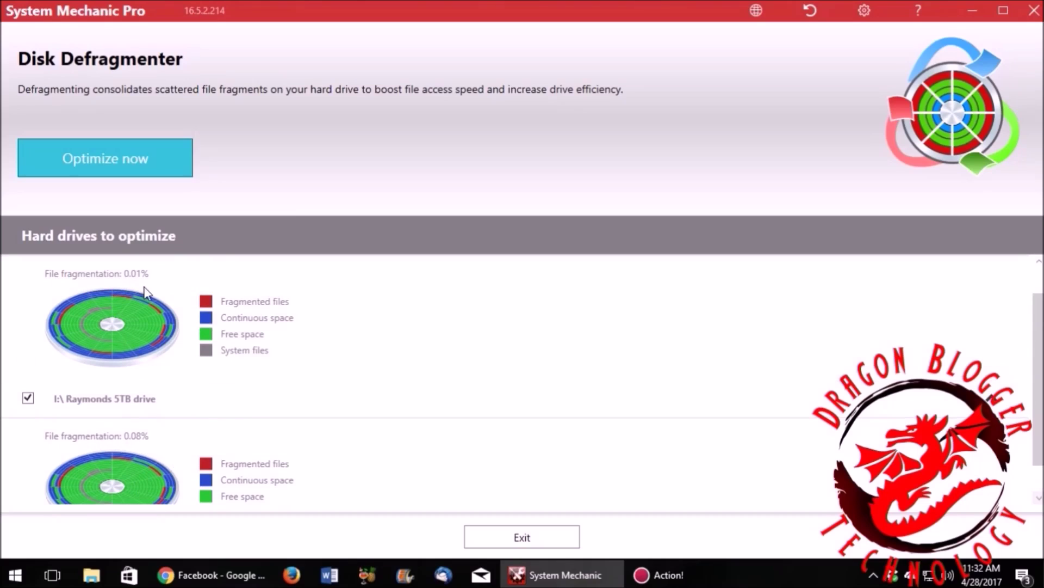
Step: Open Program Accelerator and analyze both the C:\ and I:\ drives
click(544, 535)
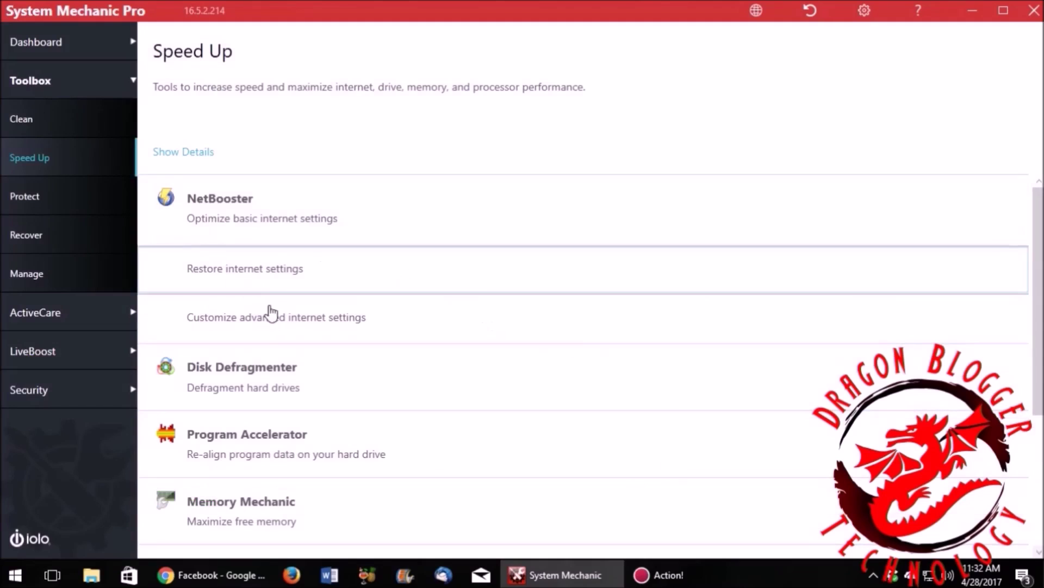
click(244, 443)
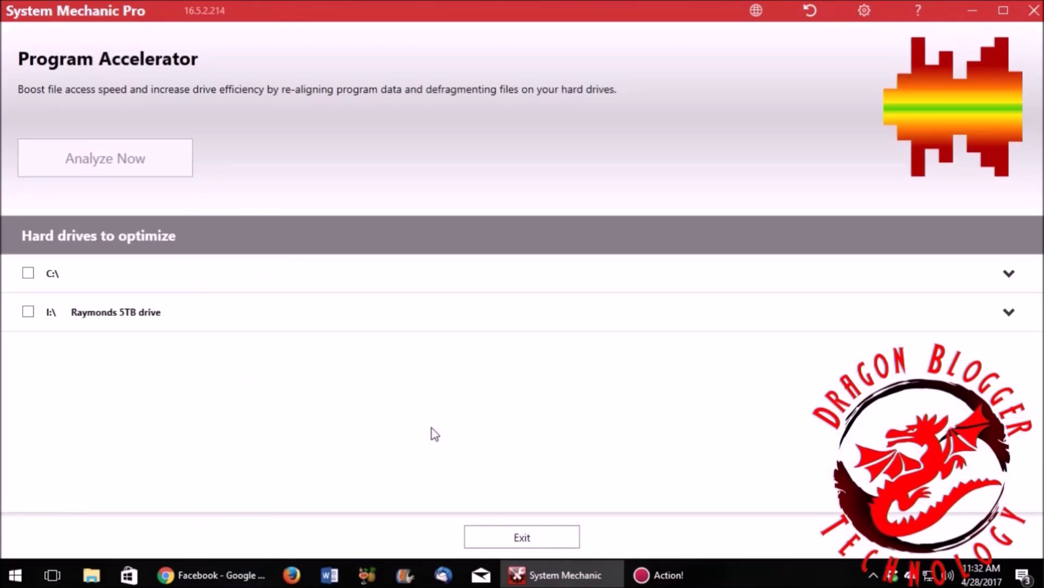
click(28, 274)
click(28, 312)
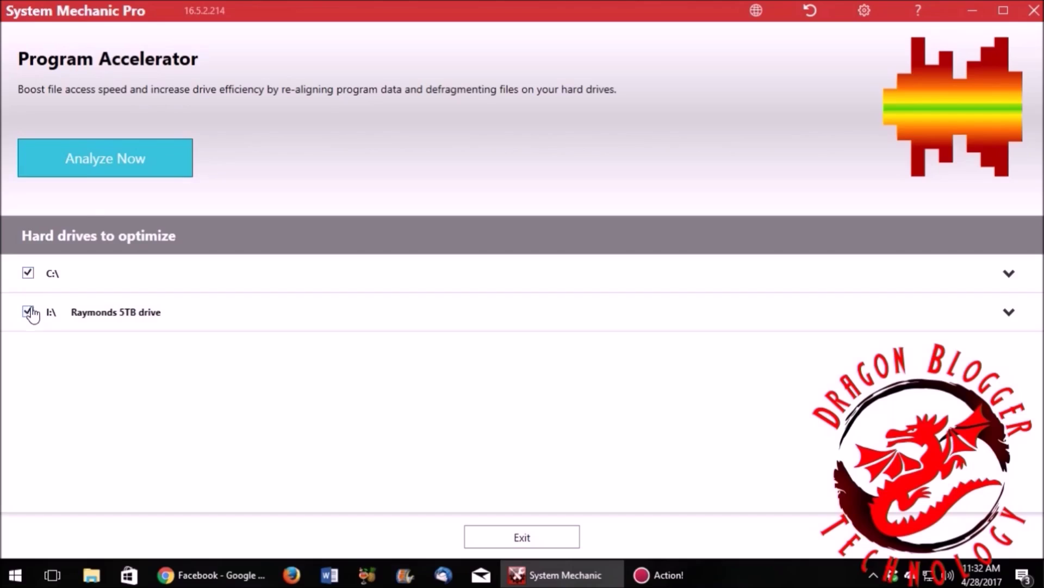
click(112, 180)
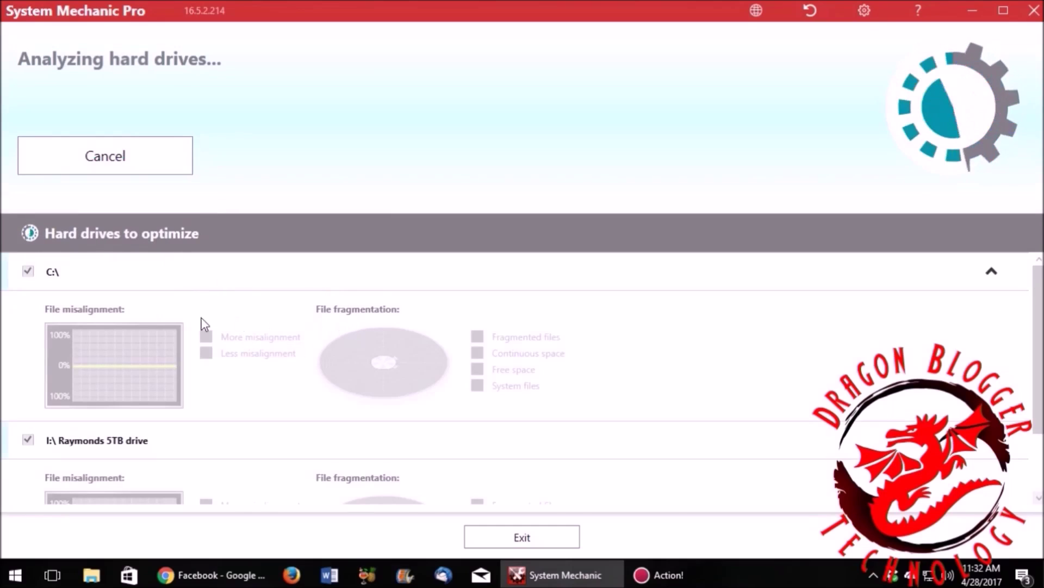
Step: Review the misalignment results (19 on C:\, 12 on I:\) and return to Speed Up tools
scroll(400, 356, down, 1)
scroll(403, 362, down, 1)
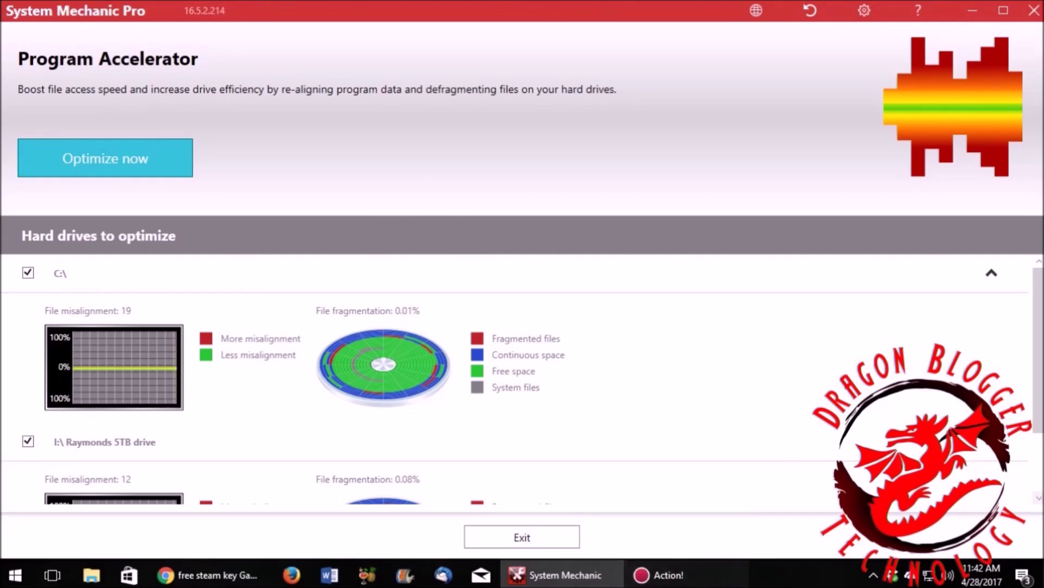
click(725, 573)
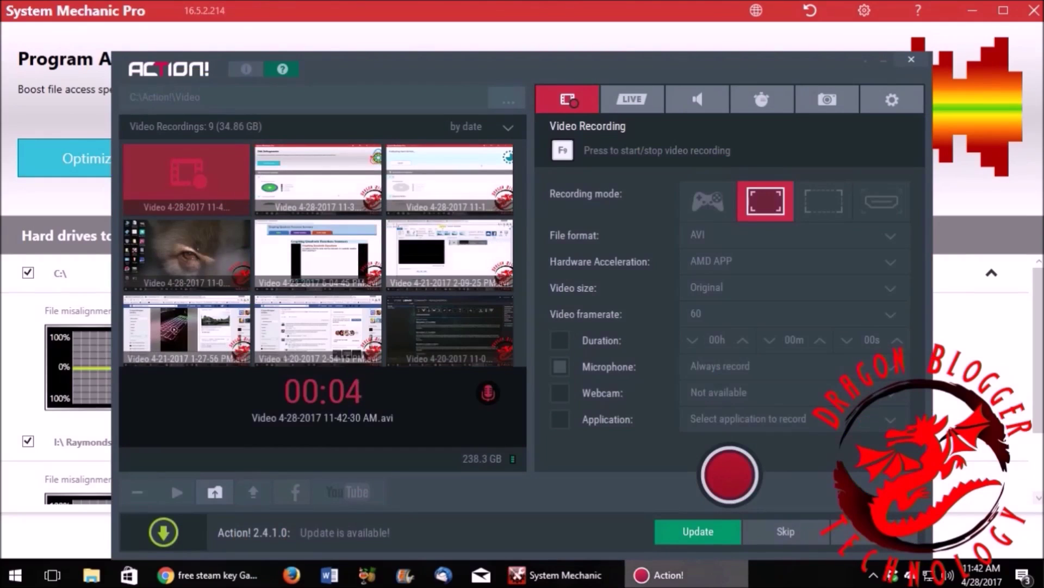
click(653, 575)
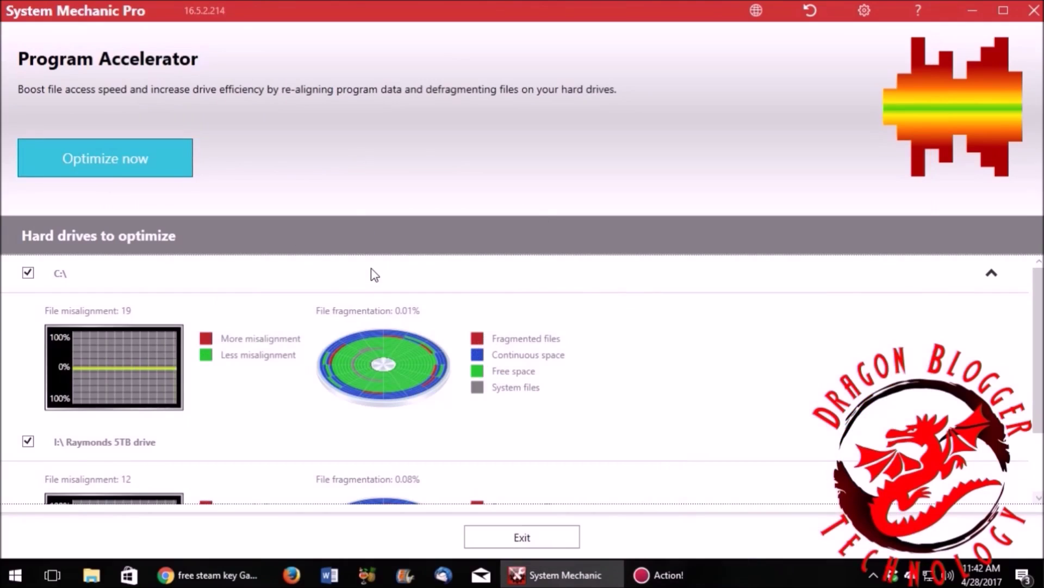
scroll(375, 275, down, 1)
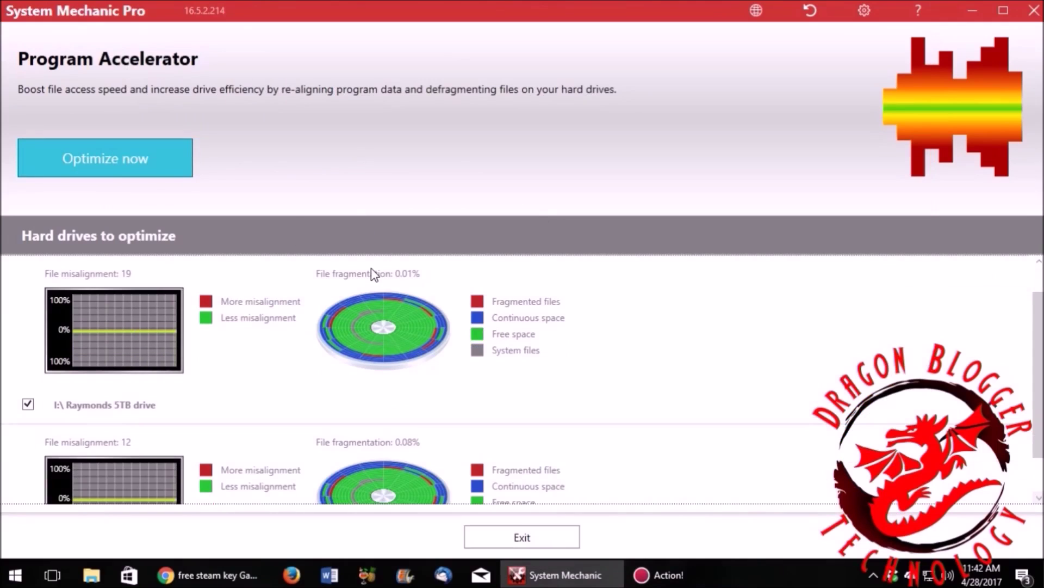
scroll(374, 274, up, 1)
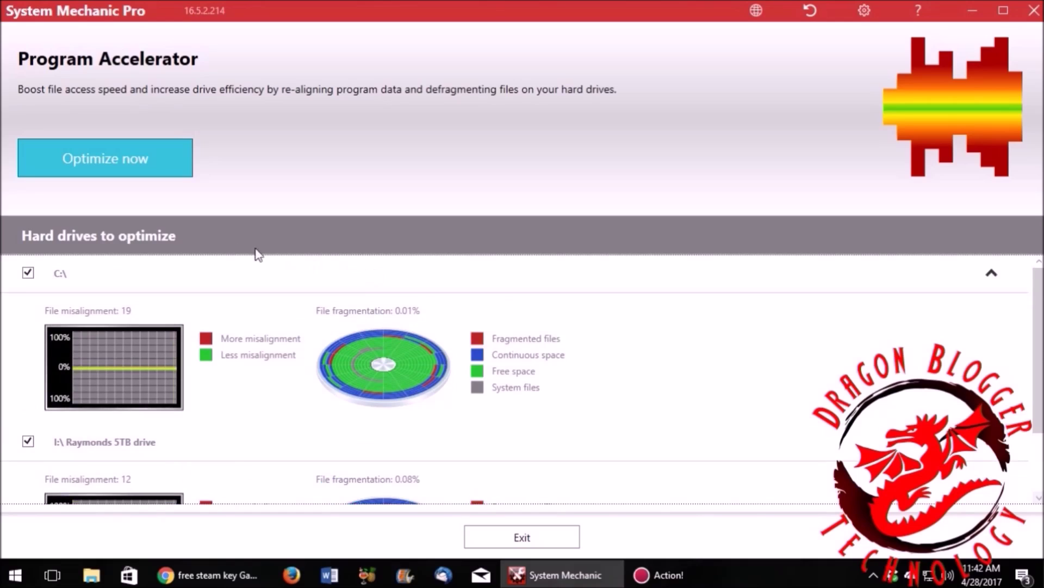
click(522, 537)
scroll(524, 253, down, 4)
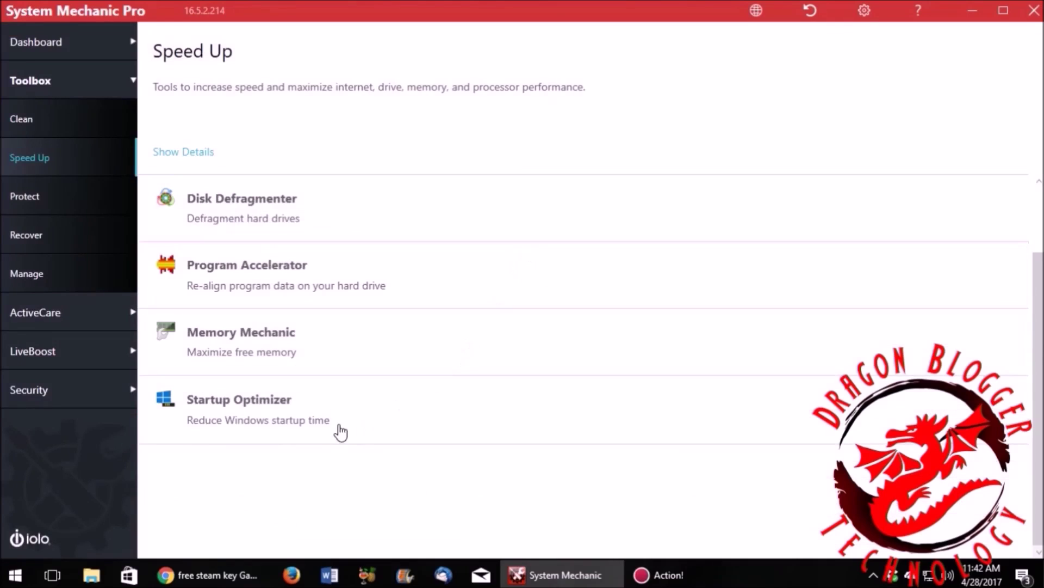
click(292, 425)
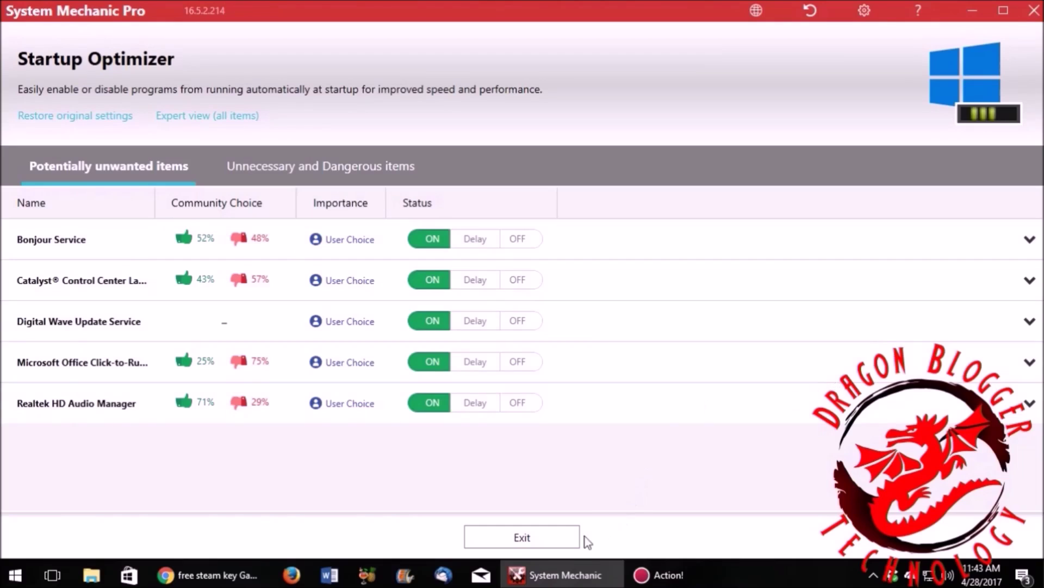
click(572, 541)
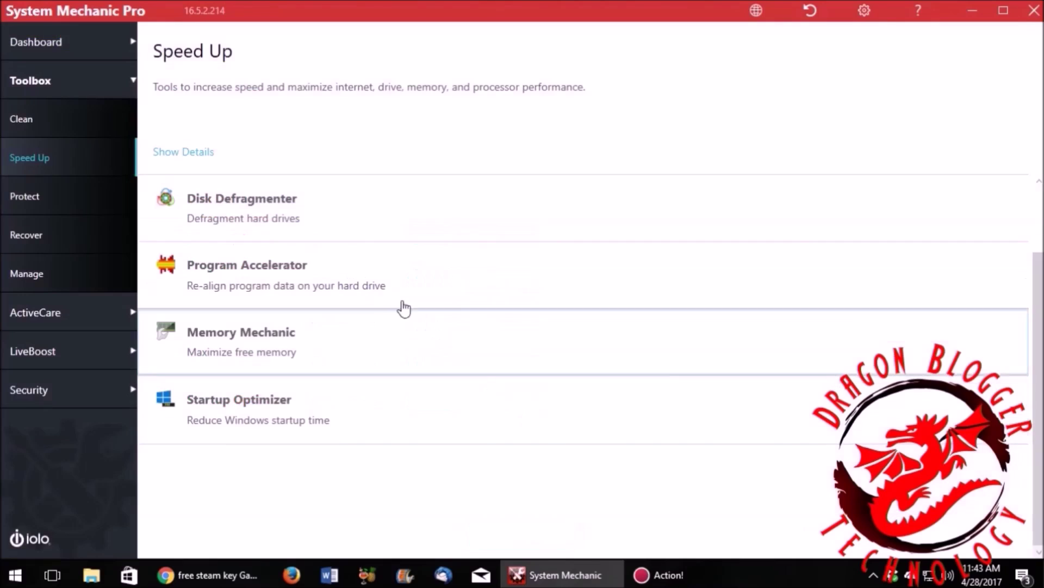
Step: Start a full-system System Shield malware scan from Protect tools, then switch to Recover tools
click(48, 211)
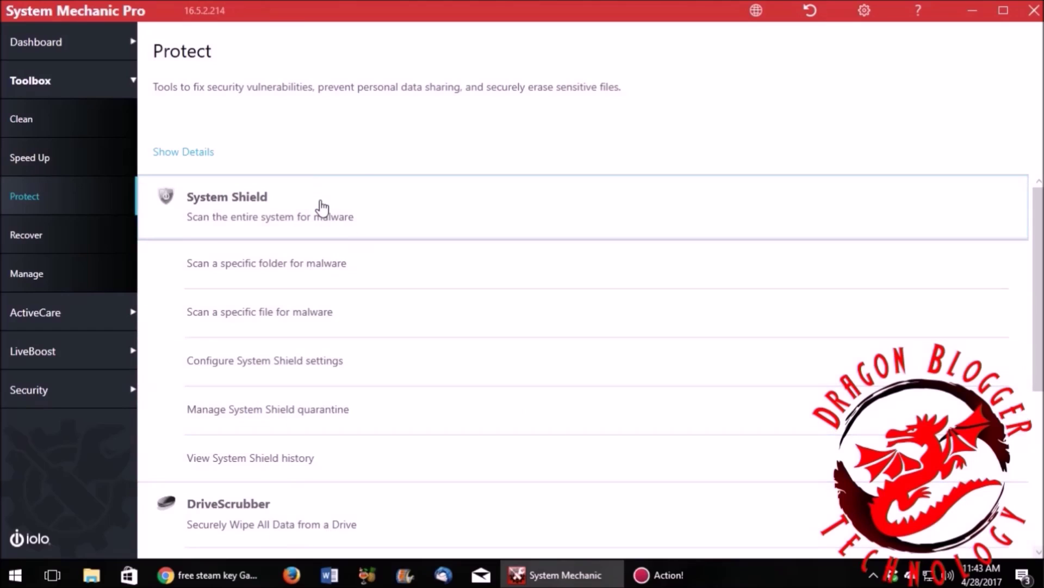
click(322, 207)
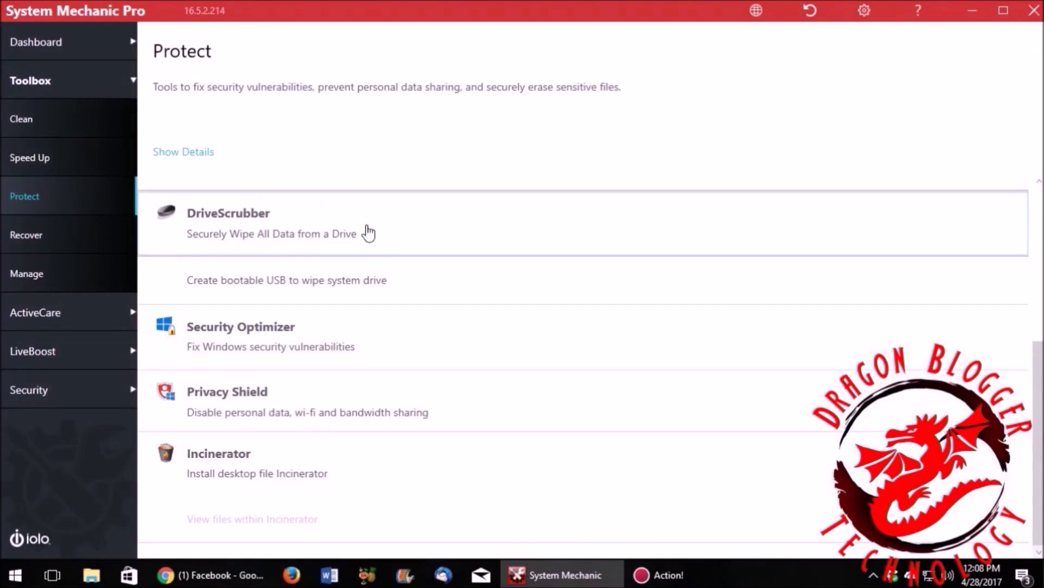
scroll(385, 255, up, 5)
scroll(386, 255, up, 2)
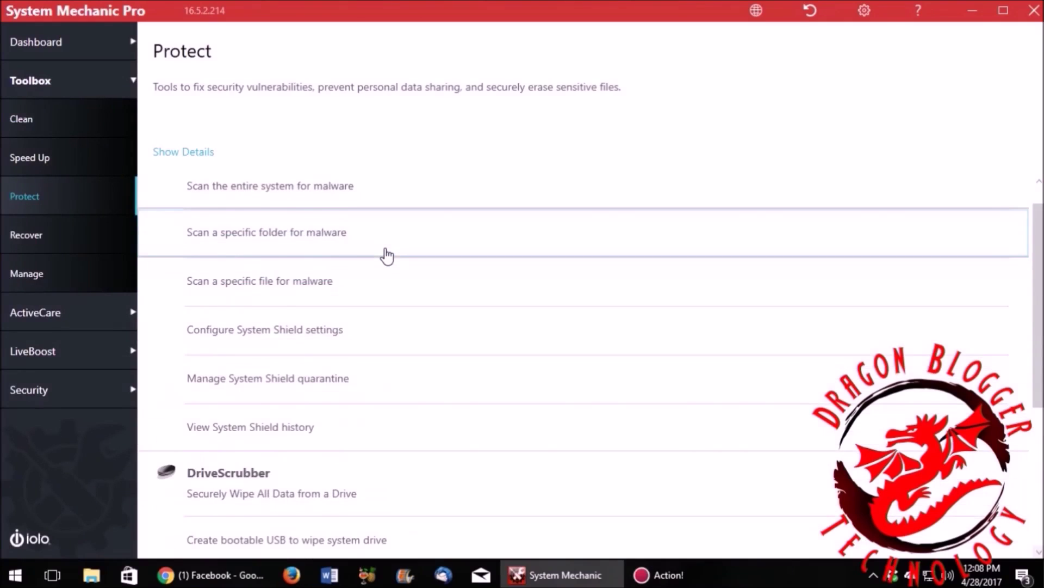
scroll(387, 255, down, 5)
scroll(387, 255, down, 3)
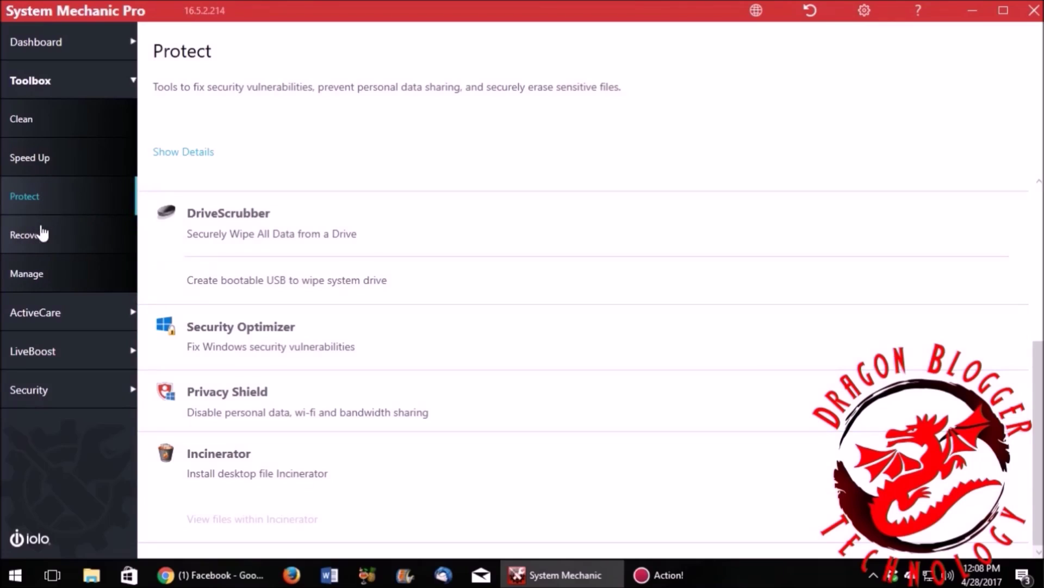
click(42, 238)
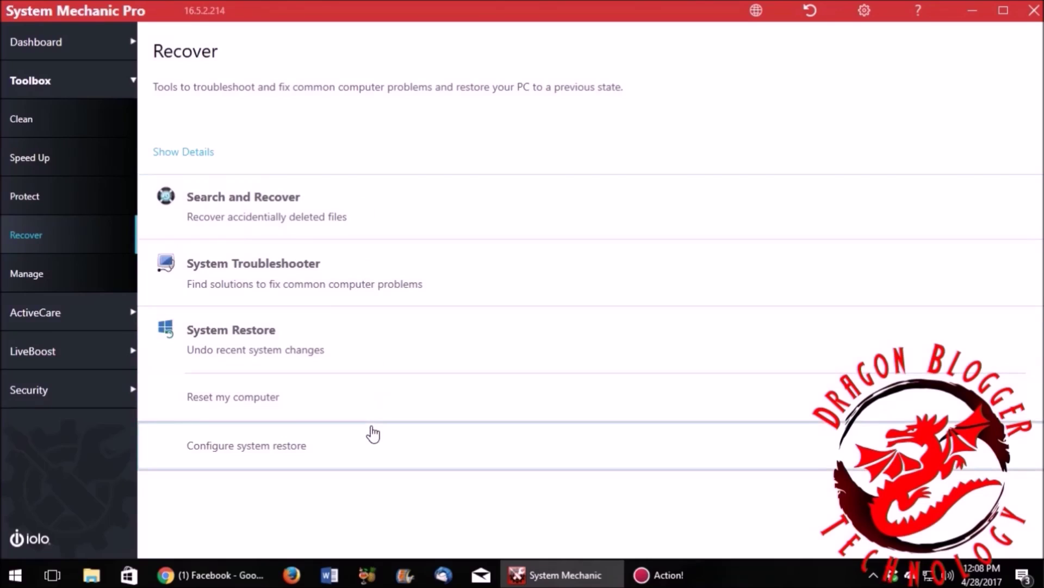
Step: Switch to Manage tools and open ActiveCare's Automatic PC Maintenance settings
click(42, 273)
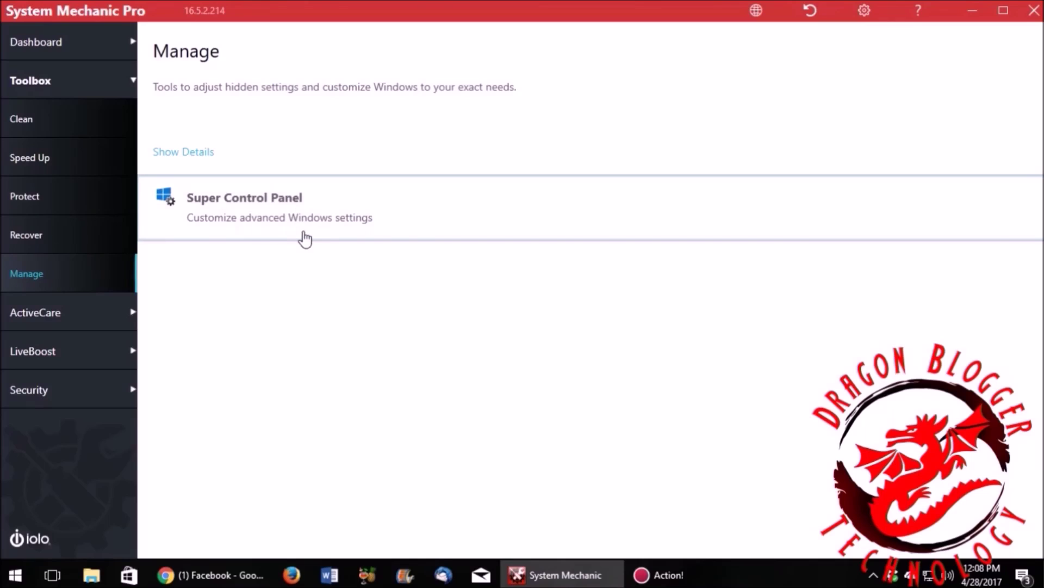
click(71, 326)
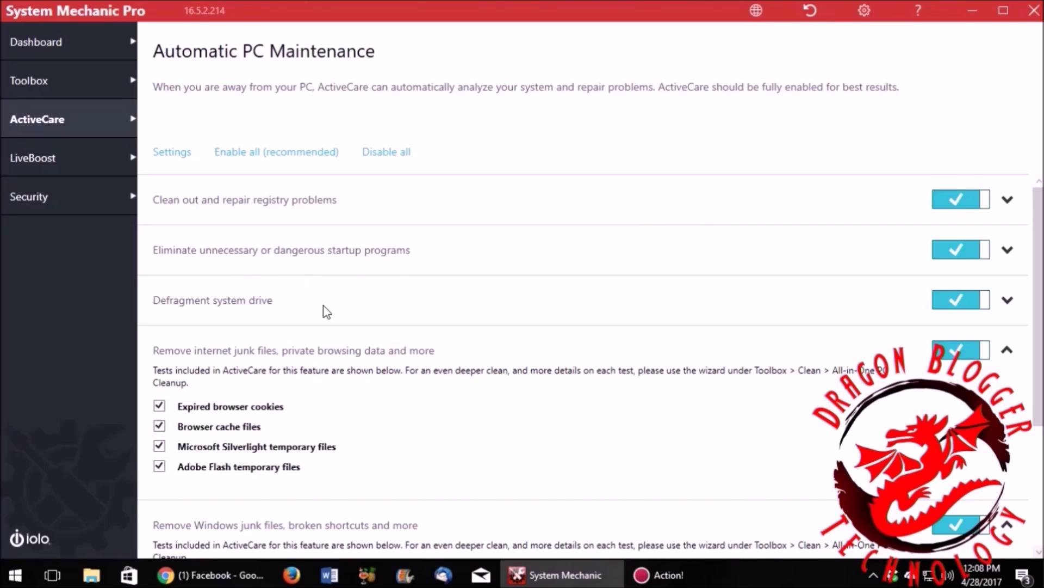
scroll(326, 312, down, 1)
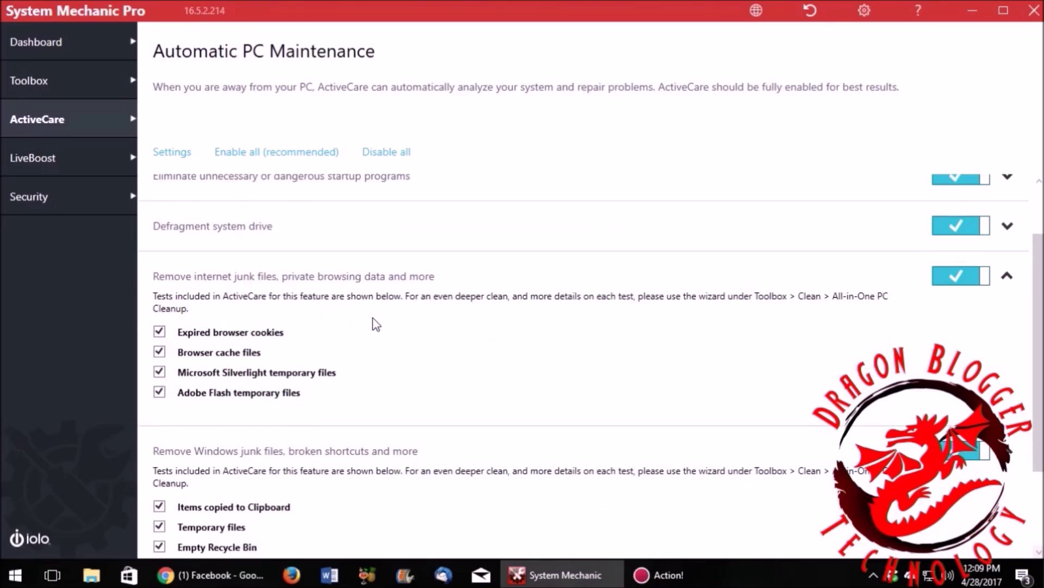
Step: Open LiveBoost's Real-Time Status and view memory usage (3.51 GB of 7.47 GB available)
scroll(377, 325, down, 2)
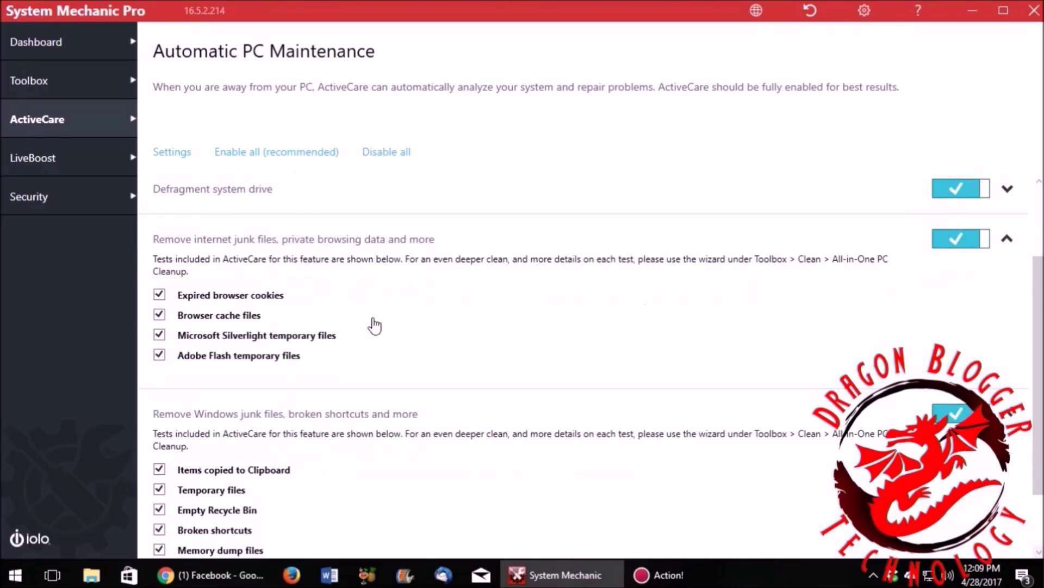
scroll(376, 326, up, 3)
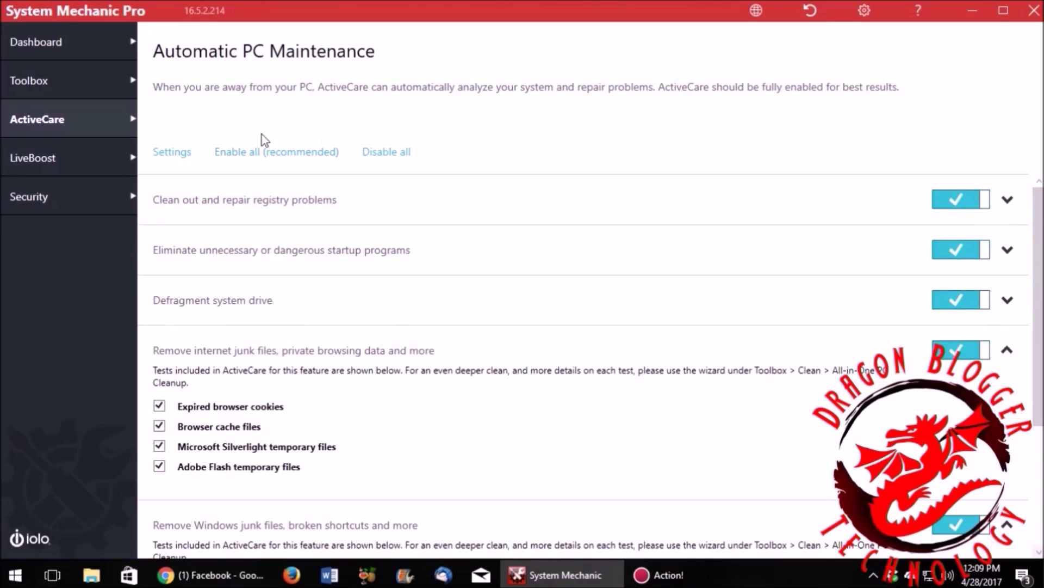
click(65, 158)
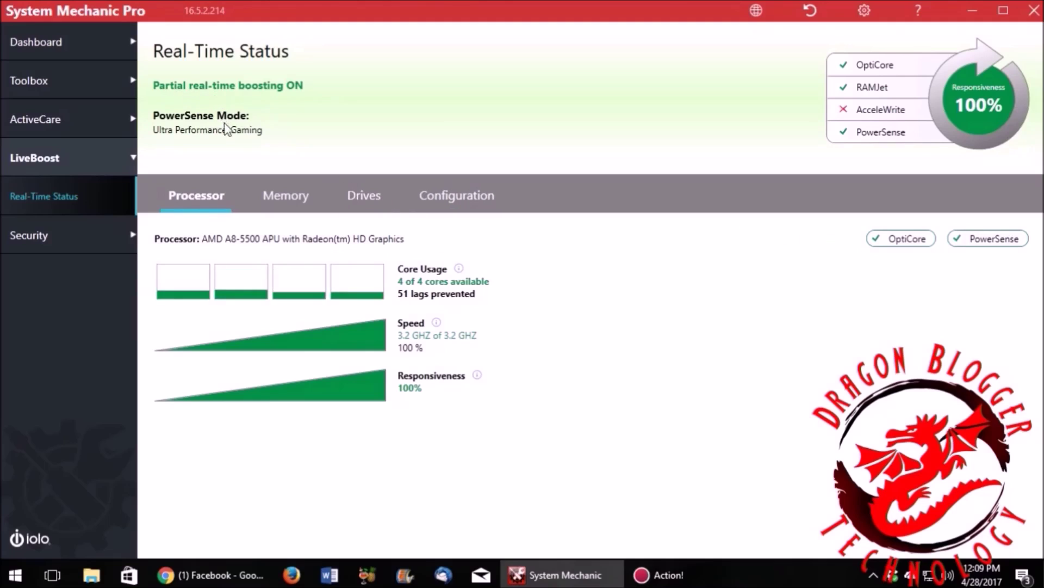
click(294, 210)
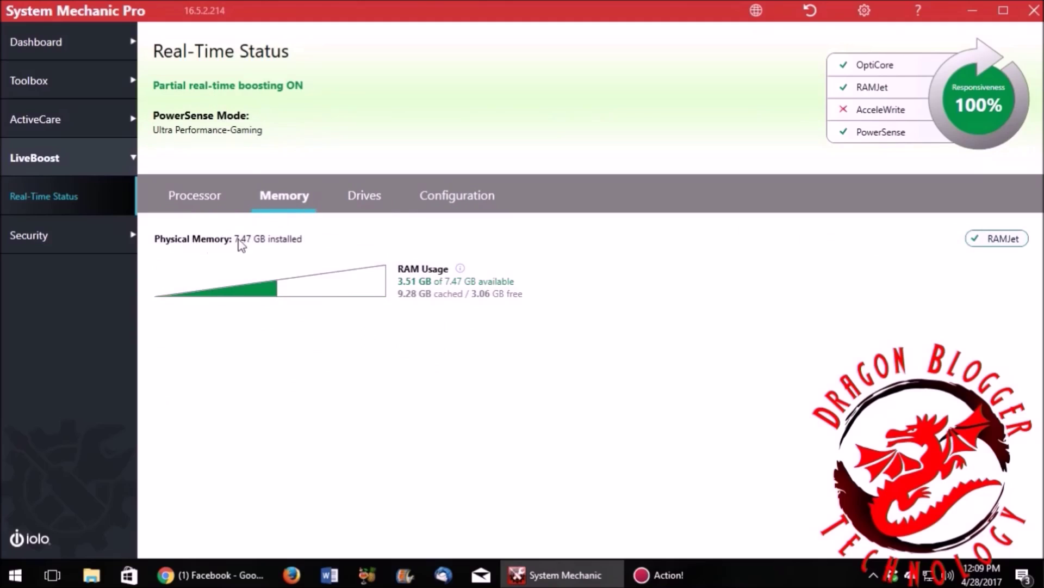
Step: Check LiveBoost's drives and configuration, keep Ultra Performance-Gaming mode, and turn on AcceleWrite
click(367, 195)
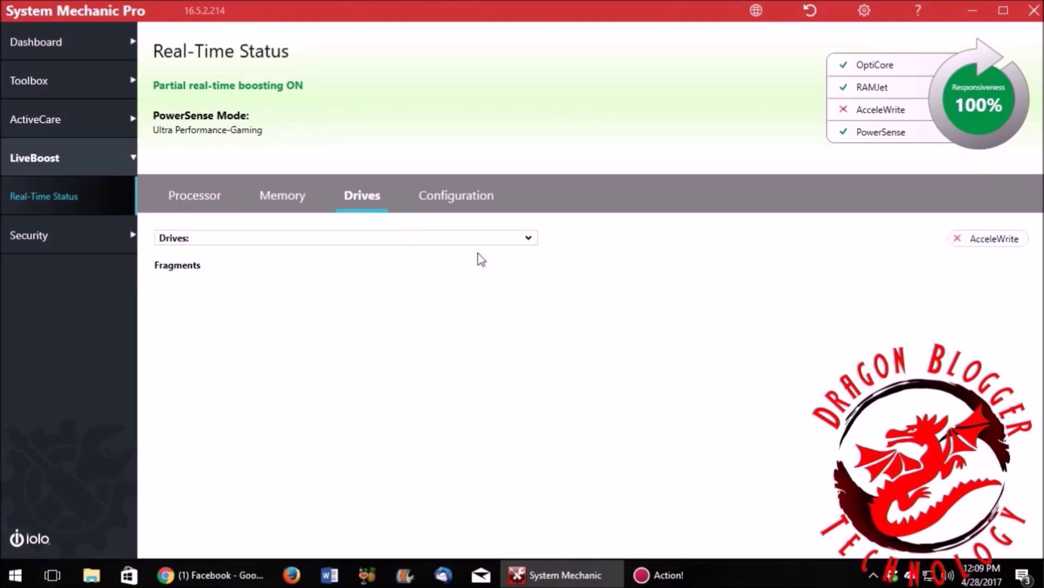
click(530, 238)
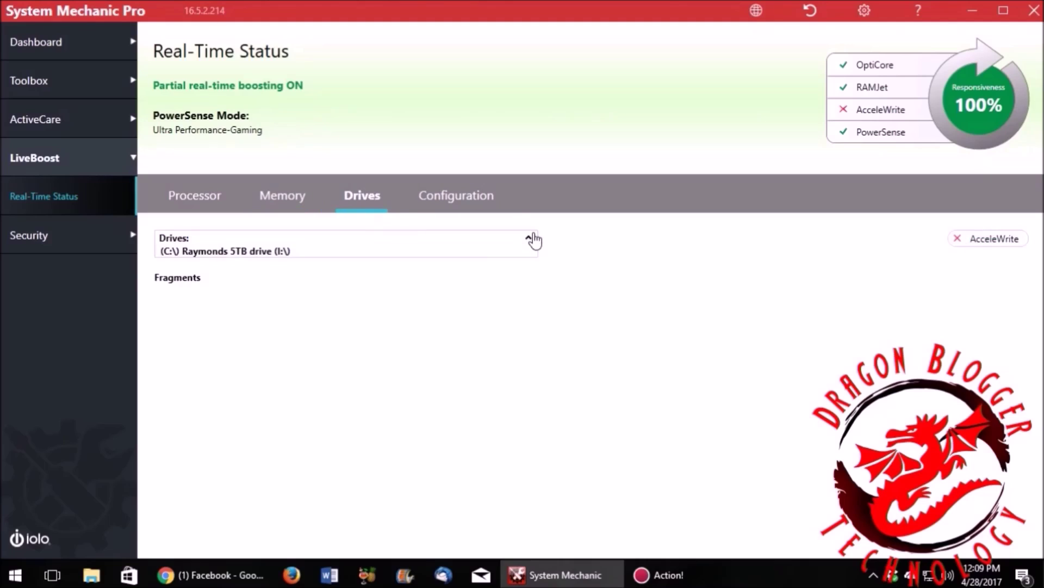
click(531, 238)
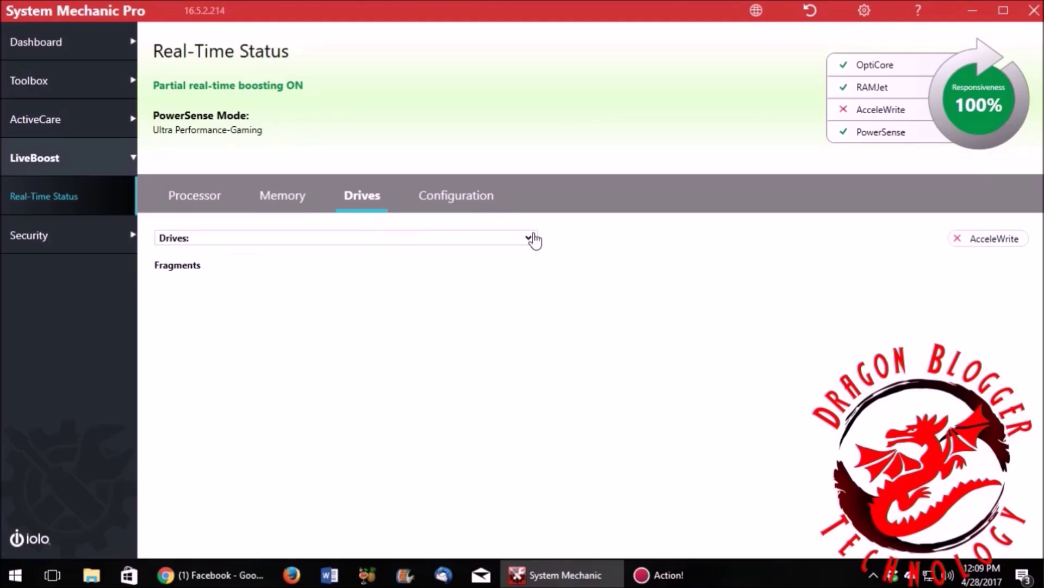
click(462, 212)
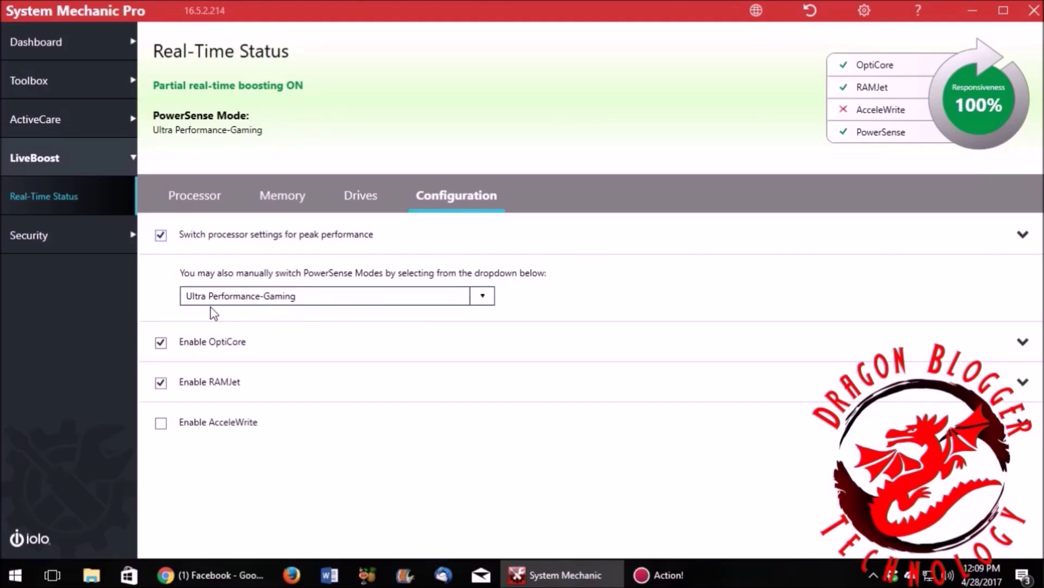
click(493, 298)
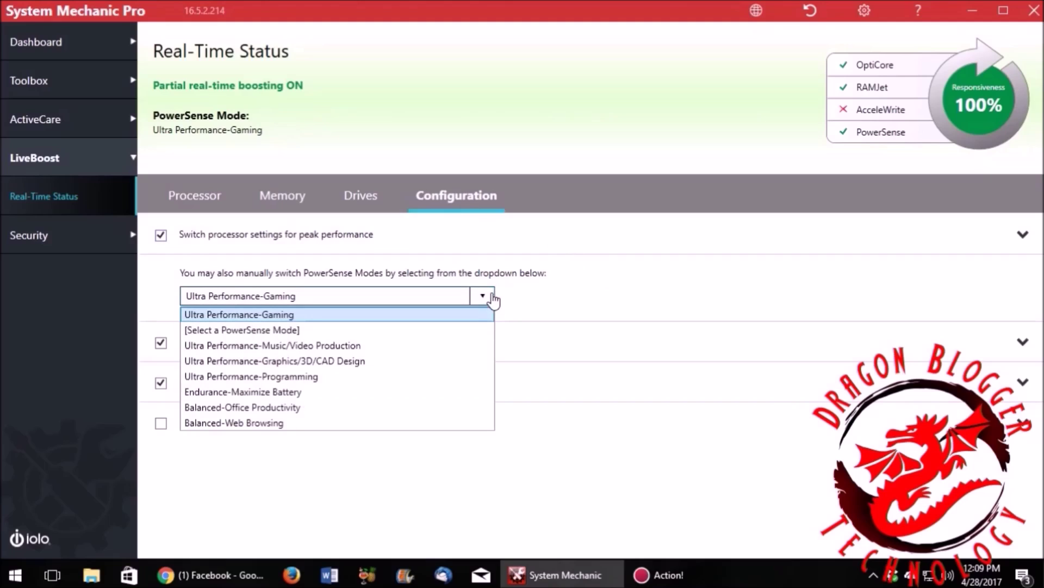
click(493, 298)
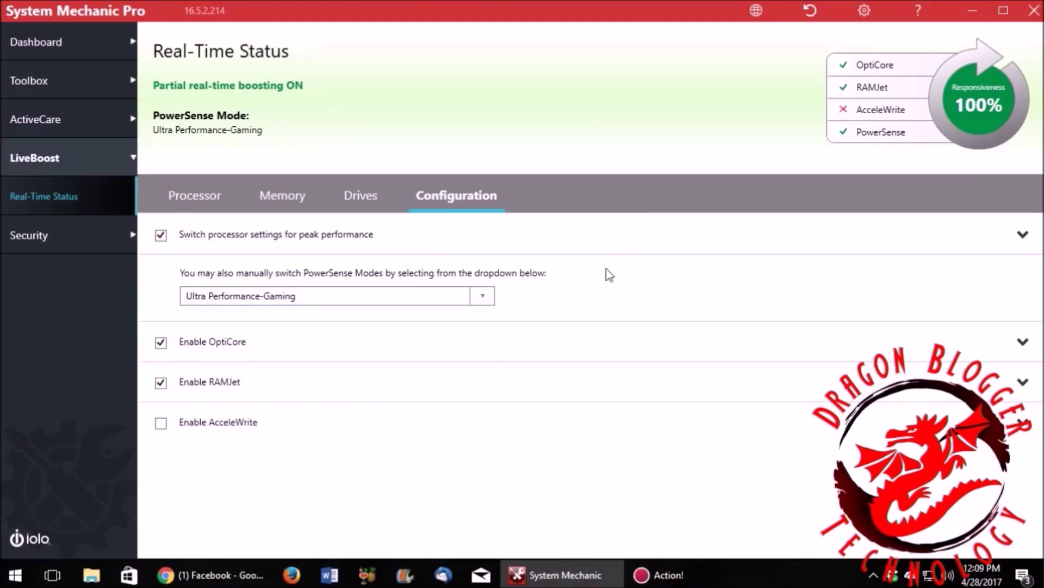
click(161, 424)
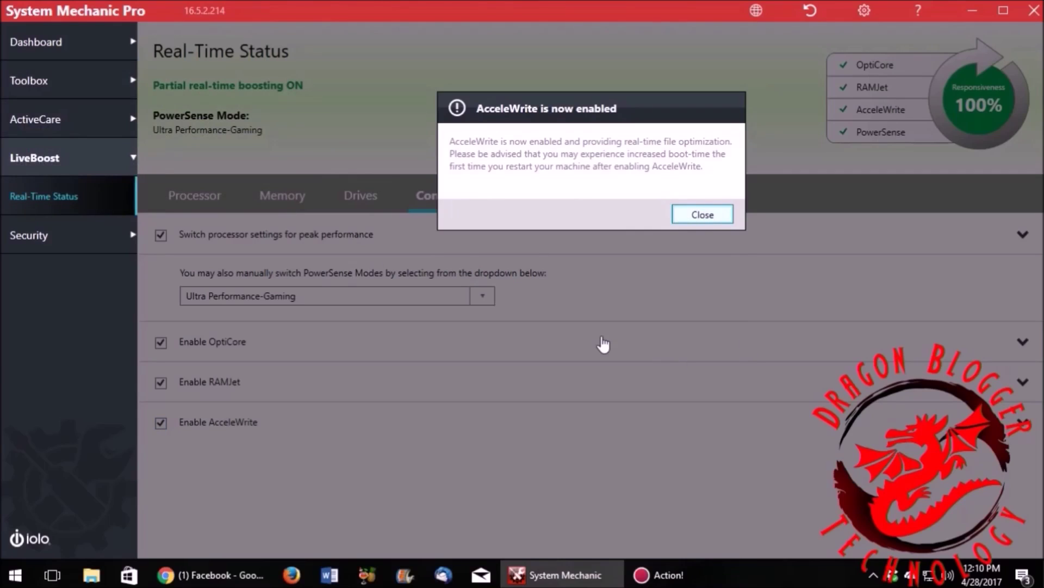
Step: Dismiss the AcceleWrite enabled notice and open the Anti-Malware security status
key(Return)
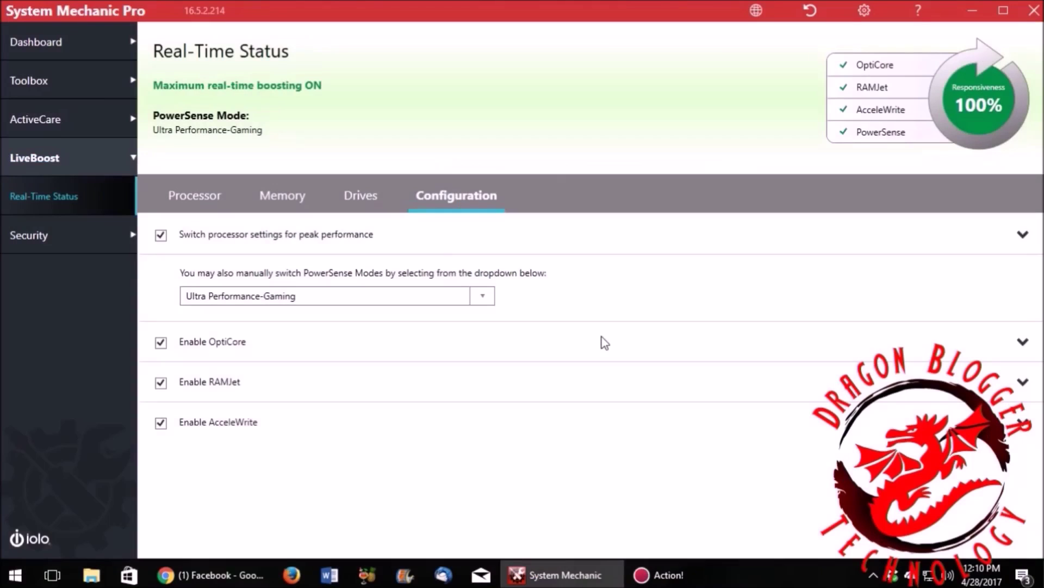
click(31, 247)
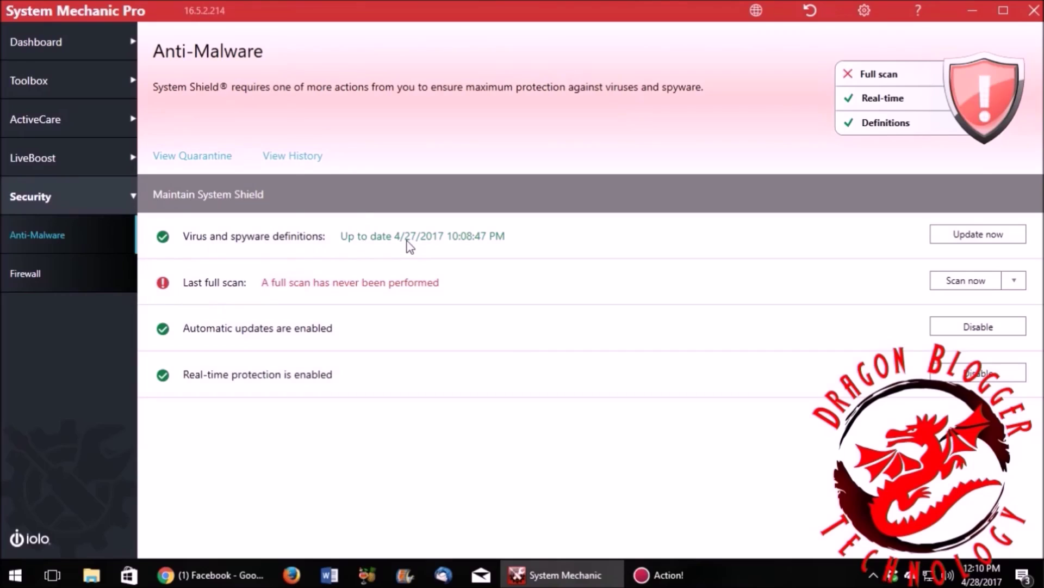
Step: Update virus and spyware definitions to 4/28/2017, then view the Firewall status page
click(957, 228)
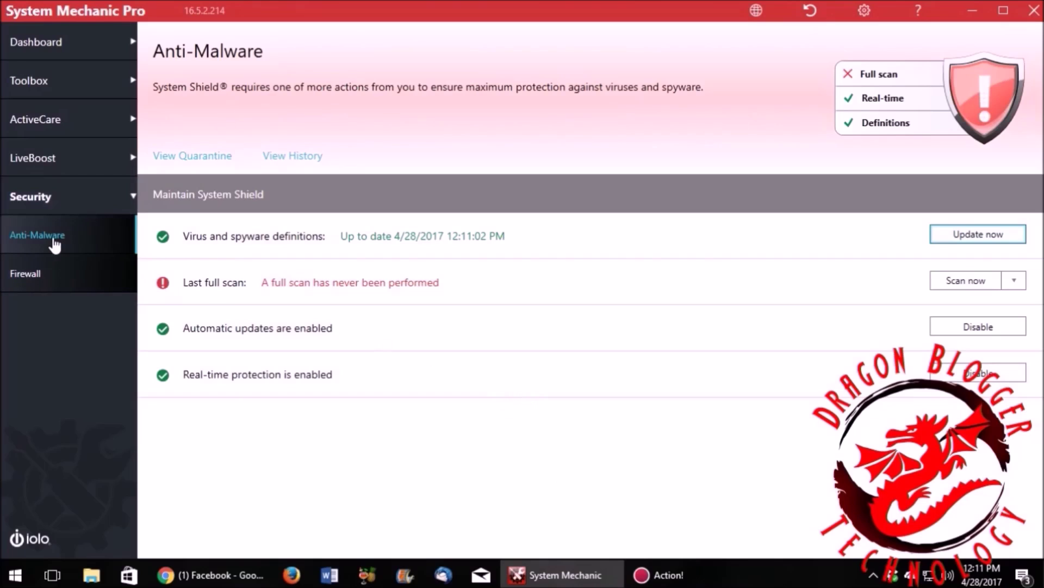
click(92, 283)
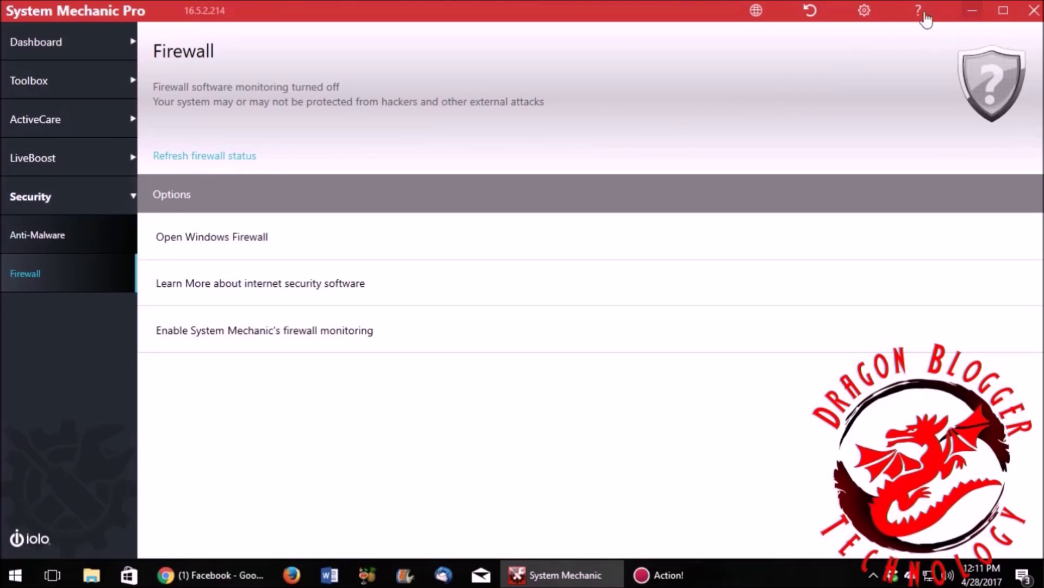
click(863, 11)
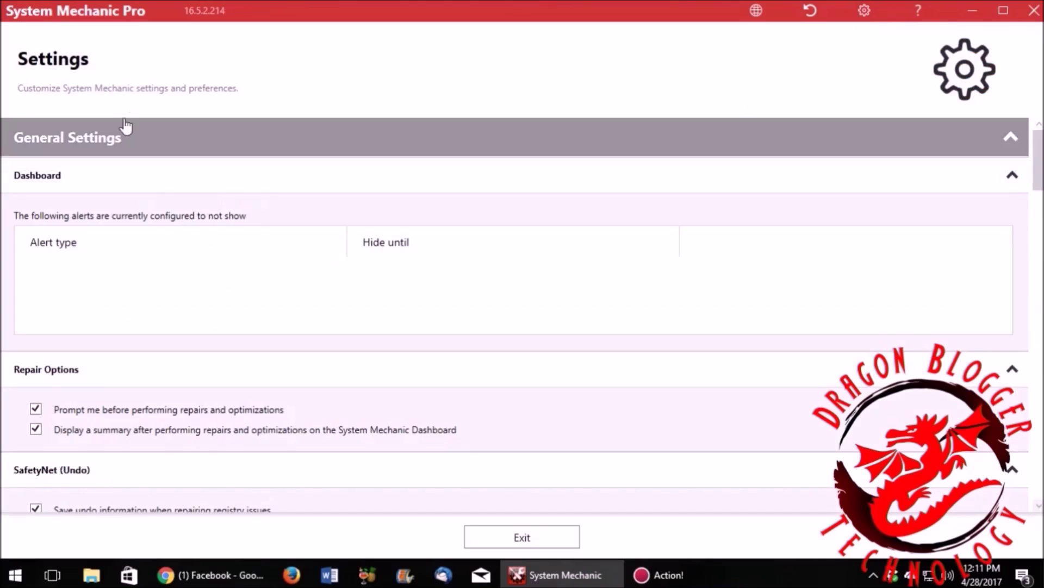
scroll(145, 263, down, 5)
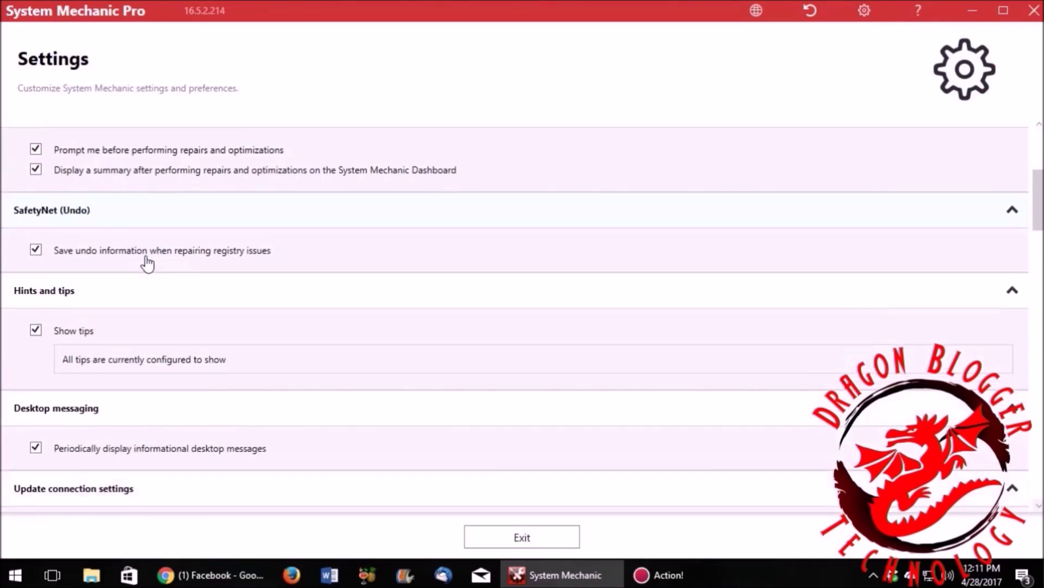
scroll(147, 264, down, 3)
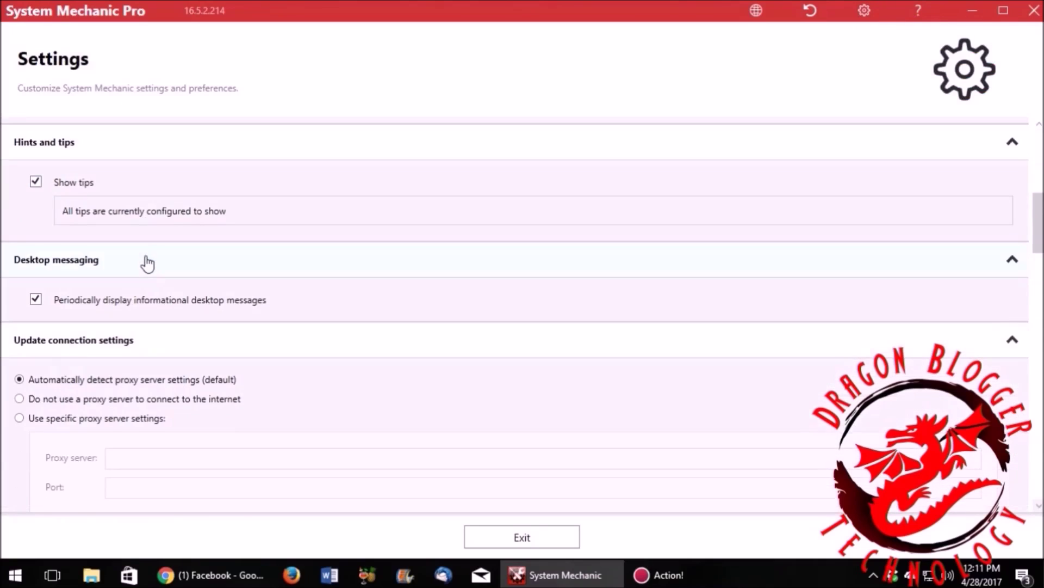
scroll(147, 264, down, 1)
scroll(147, 264, down, 2)
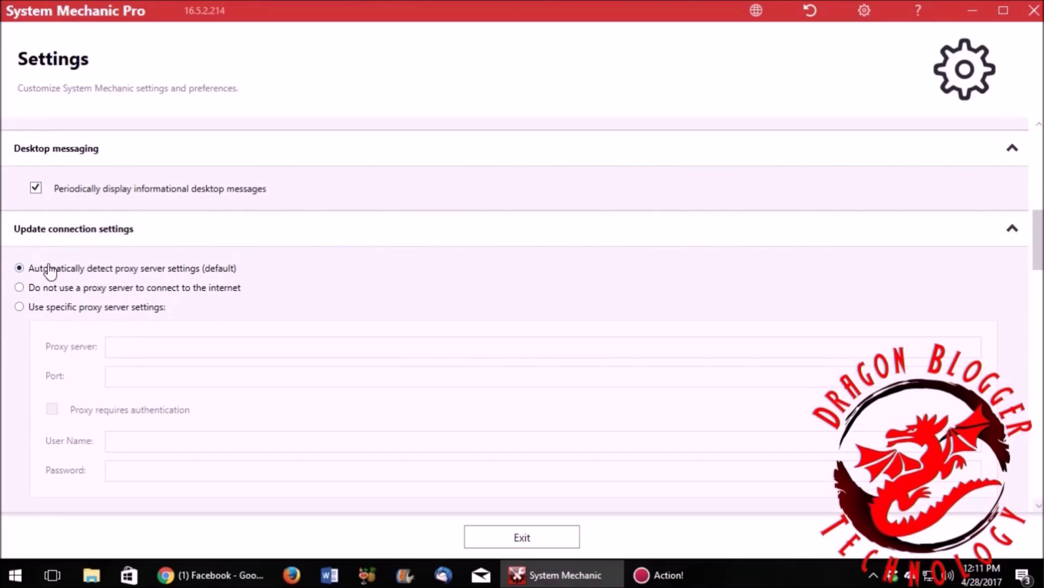
click(143, 294)
scroll(321, 296, down, 4)
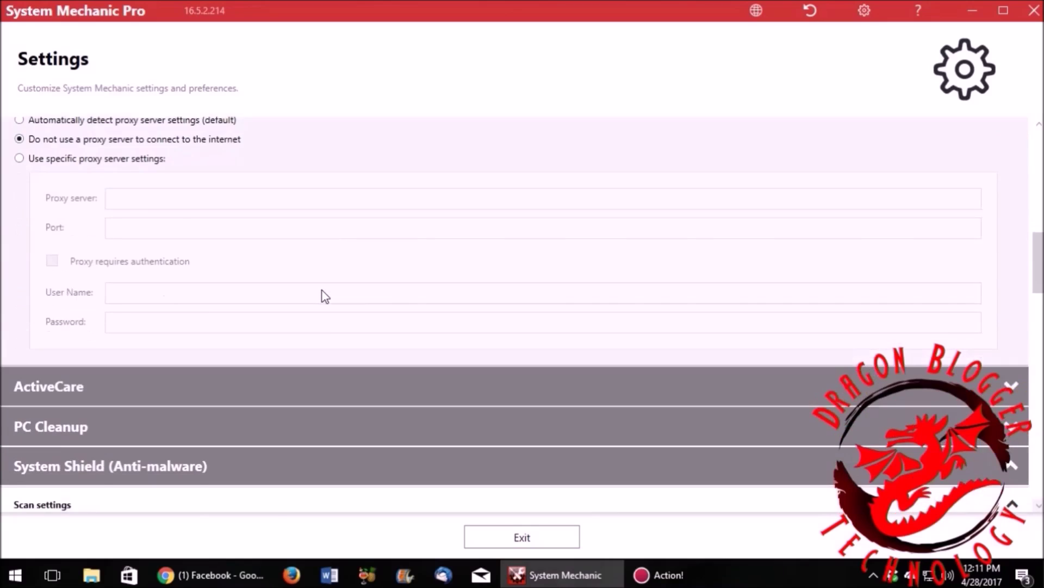
scroll(322, 296, down, 1)
click(44, 363)
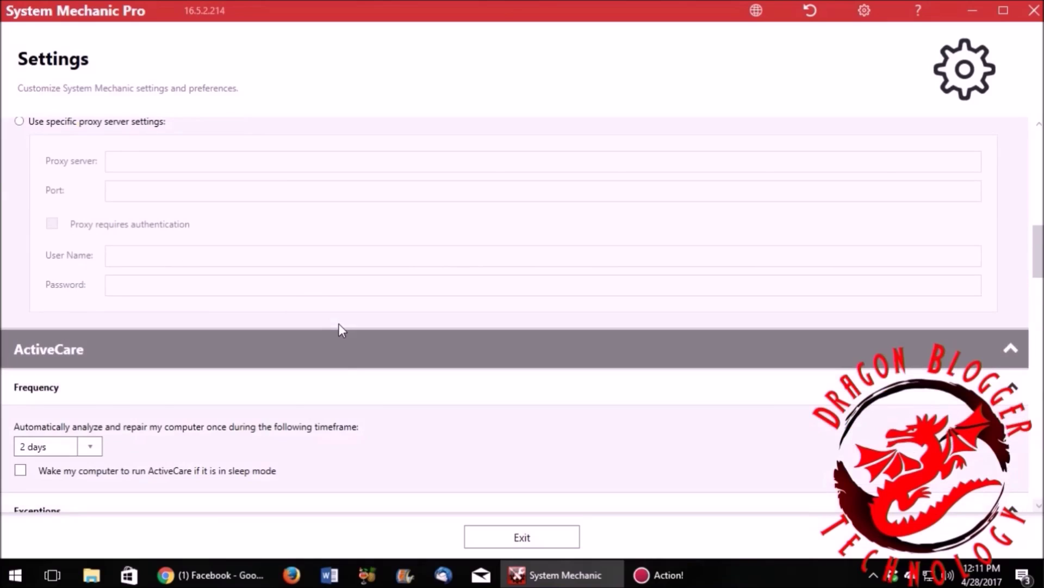
scroll(339, 325, down, 3)
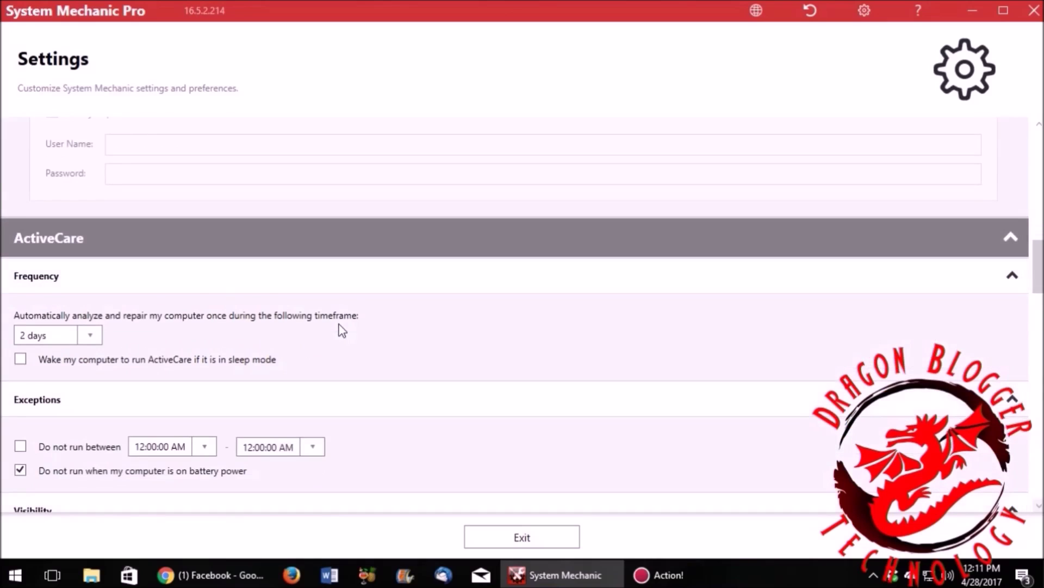
scroll(342, 329, down, 2)
scroll(341, 331, down, 1)
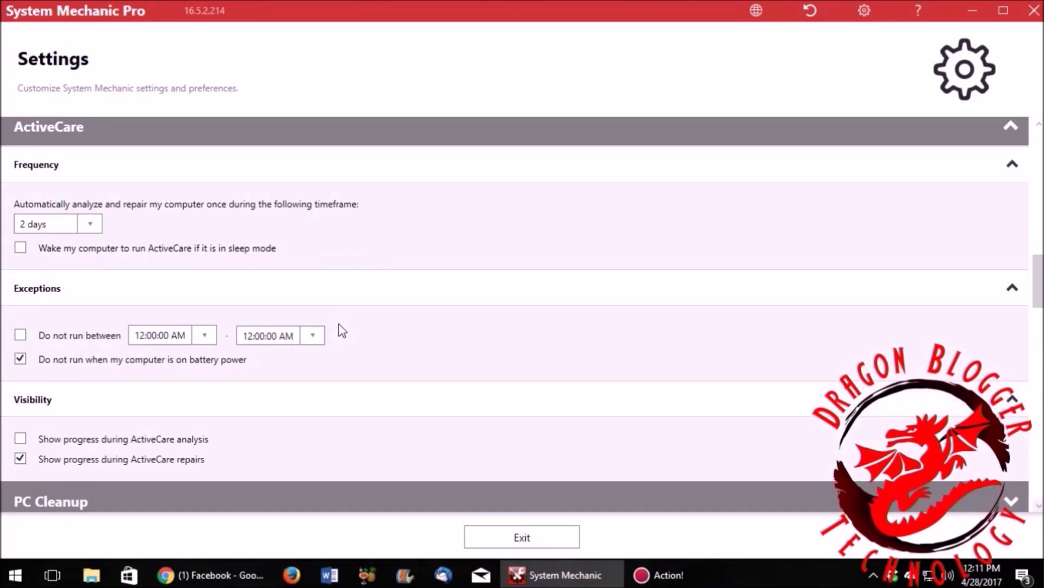
scroll(341, 330, down, 4)
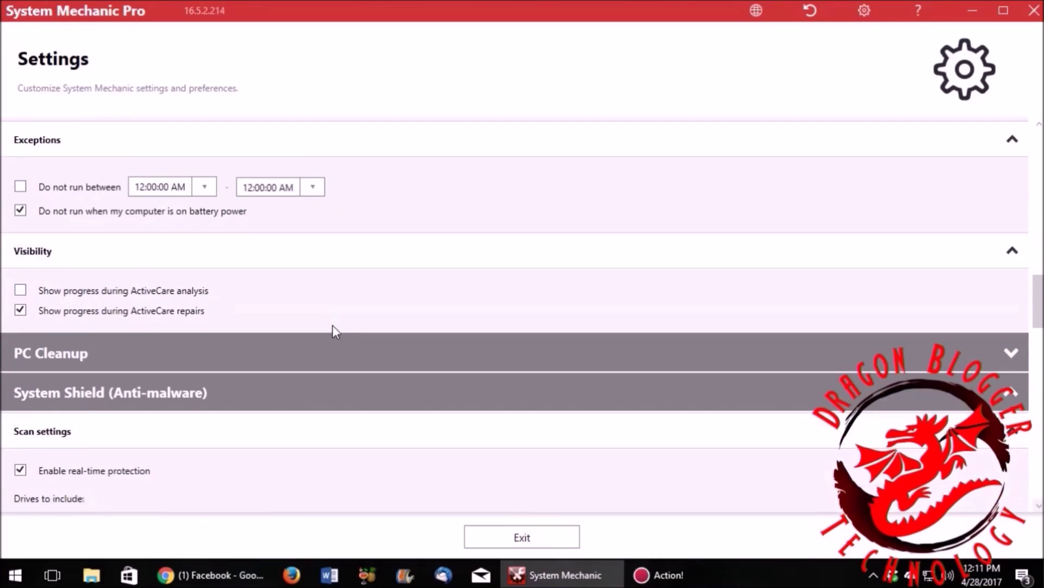
click(231, 345)
Step: Review the PC Cleanup and System Shield settings, then exit back to the Firewall page
scroll(422, 336, down, 3)
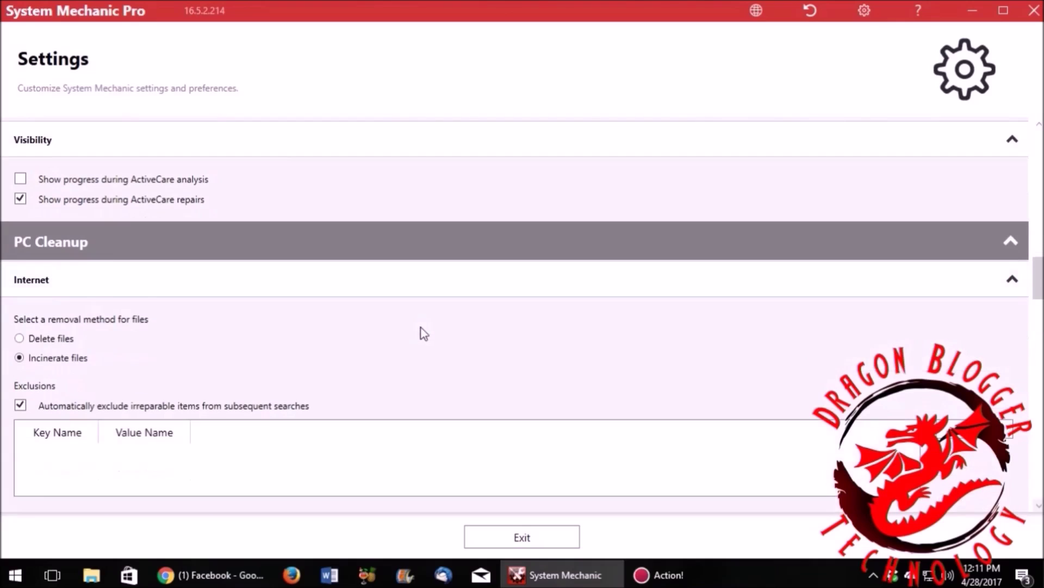
scroll(424, 333, down, 1)
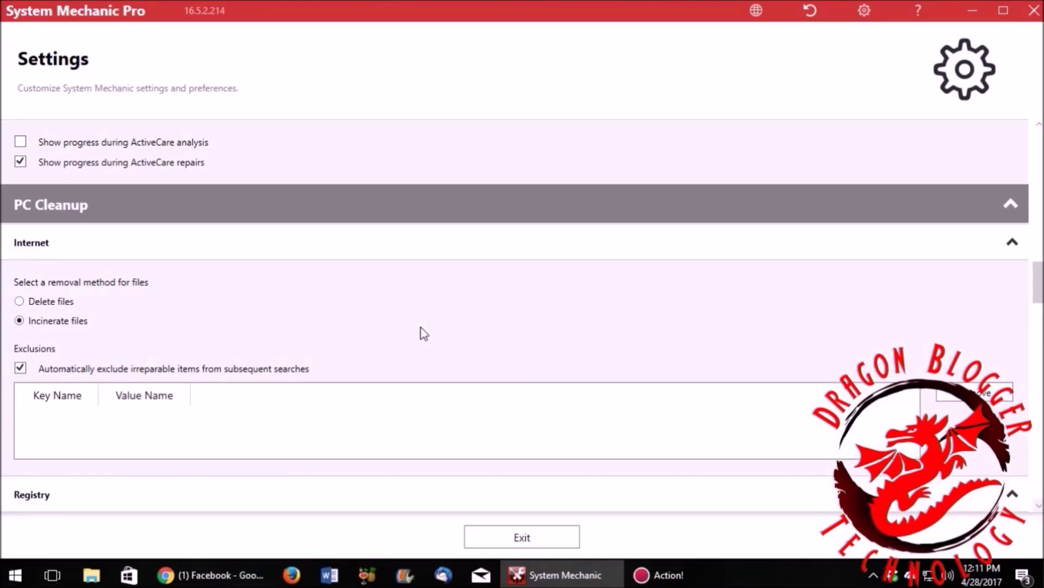
scroll(424, 333, down, 2)
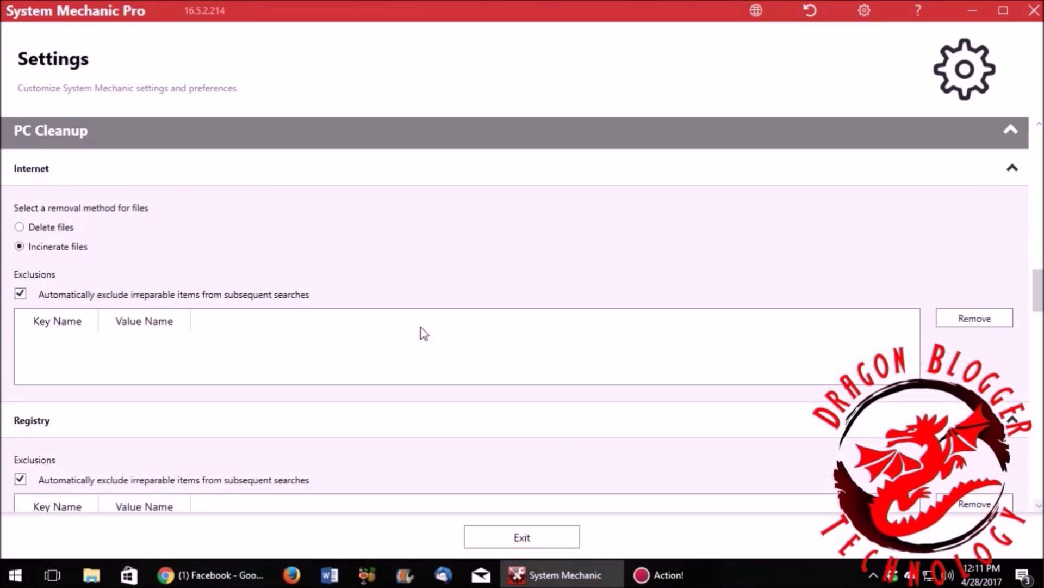
scroll(424, 333, down, 7)
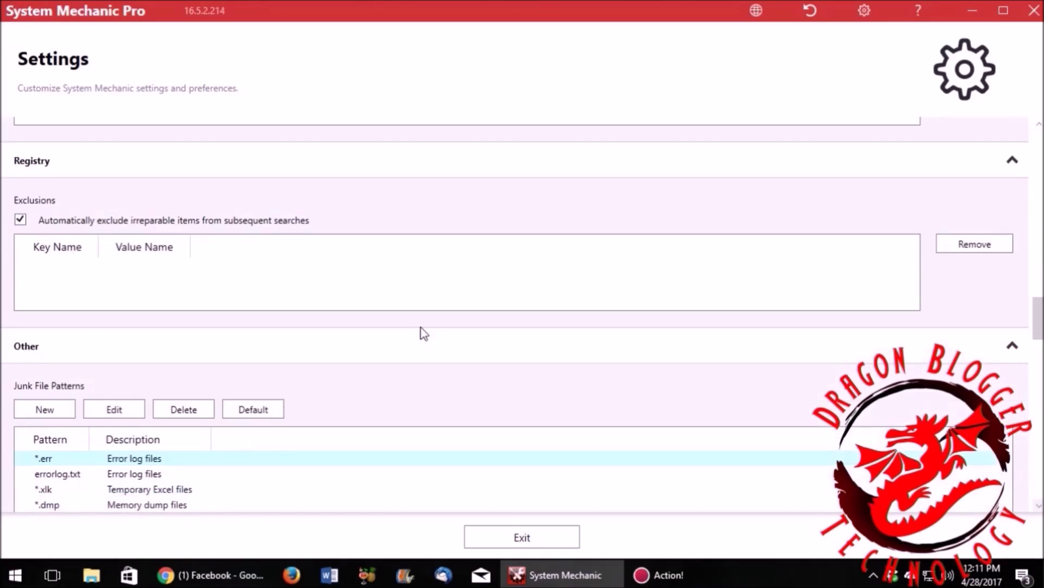
scroll(424, 333, down, 7)
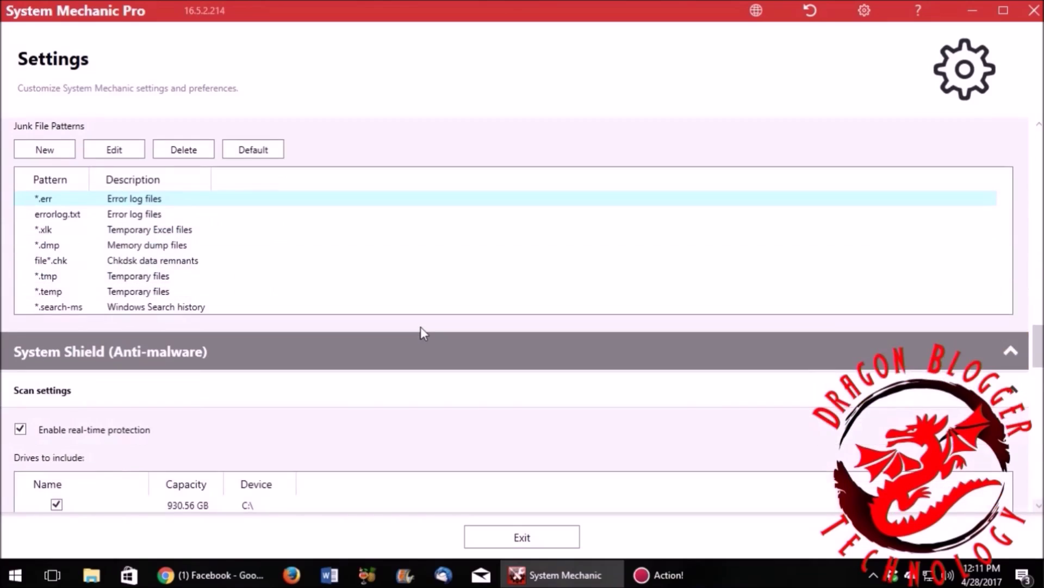
scroll(424, 333, down, 2)
scroll(424, 333, down, 2)
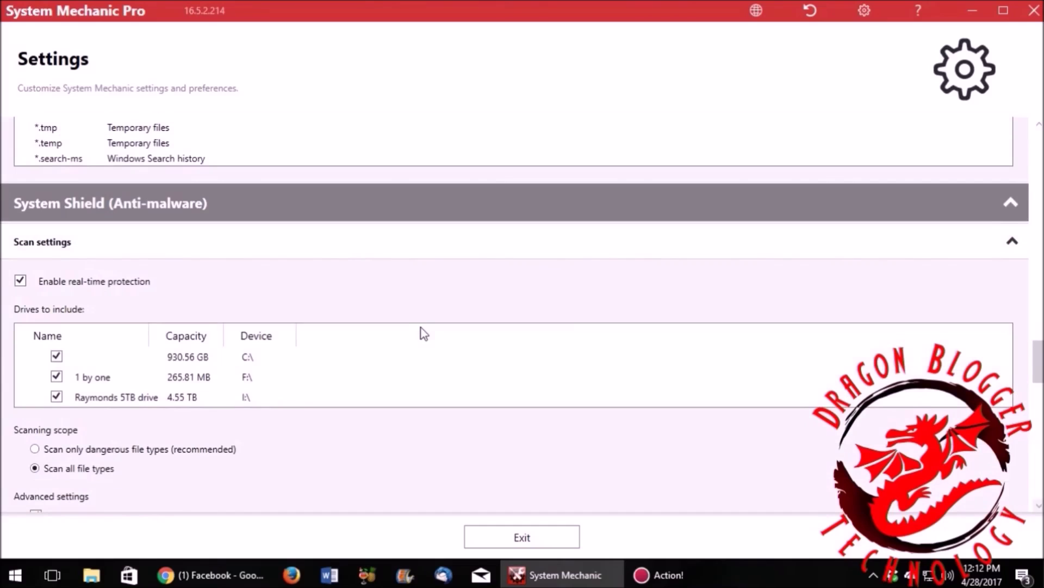
scroll(423, 333, down, 2)
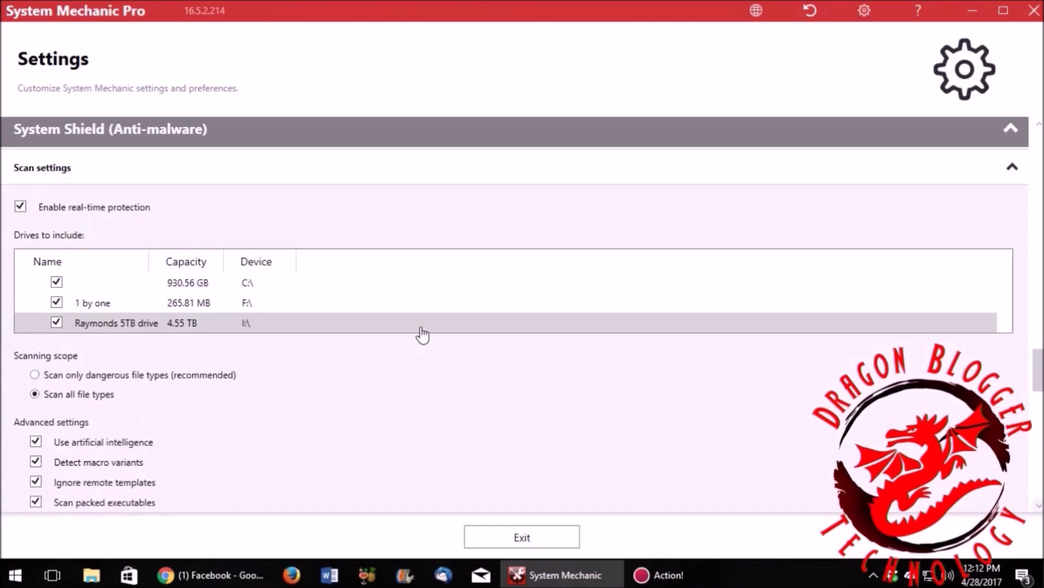
scroll(424, 333, down, 1)
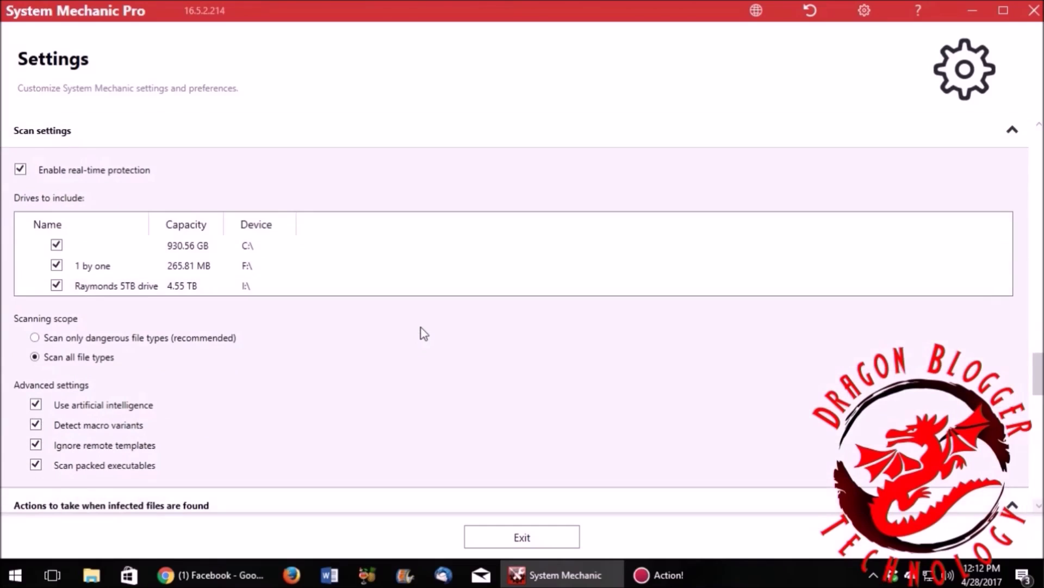
scroll(424, 334, down, 3)
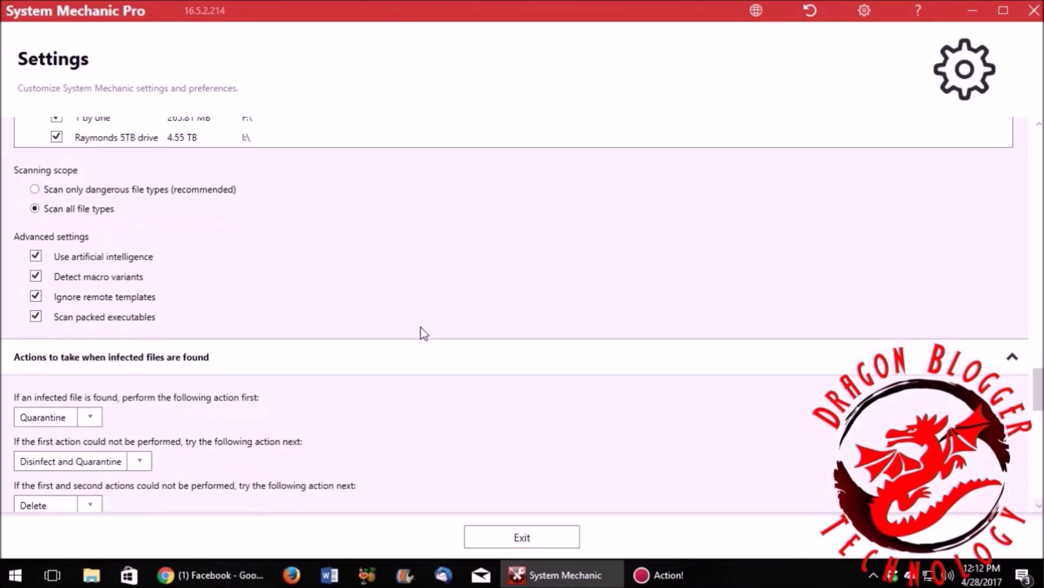
scroll(423, 334, down, 4)
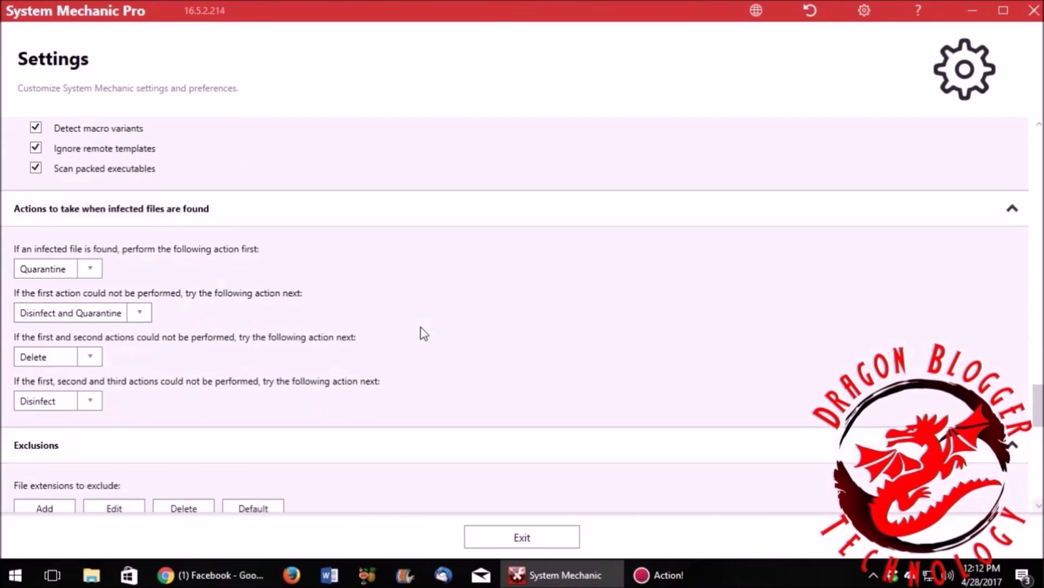
scroll(424, 334, down, 5)
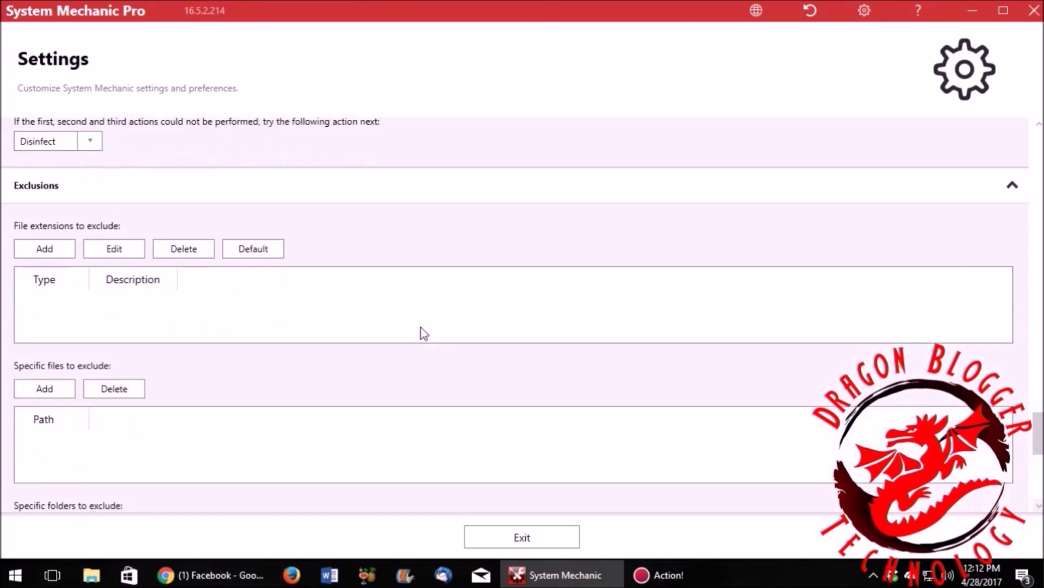
scroll(424, 334, down, 5)
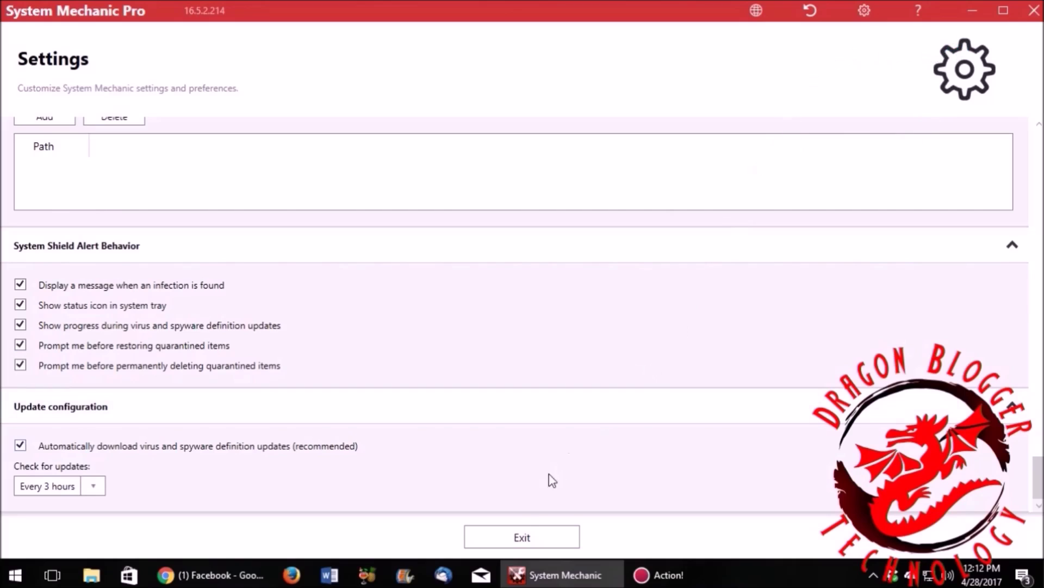
click(521, 537)
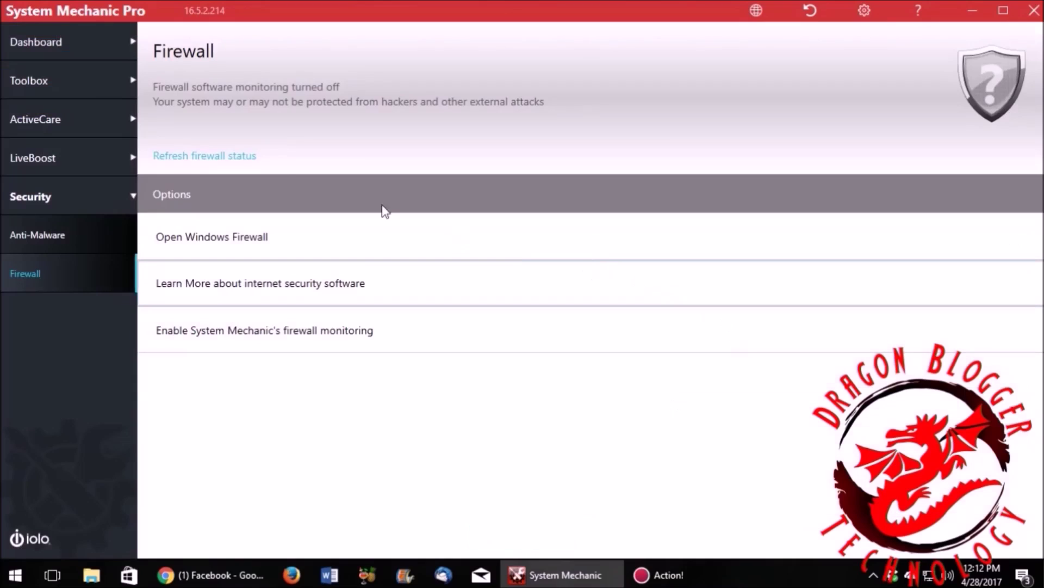
Step: Return to the Dashboard and view the History log of past optimization actions
click(38, 48)
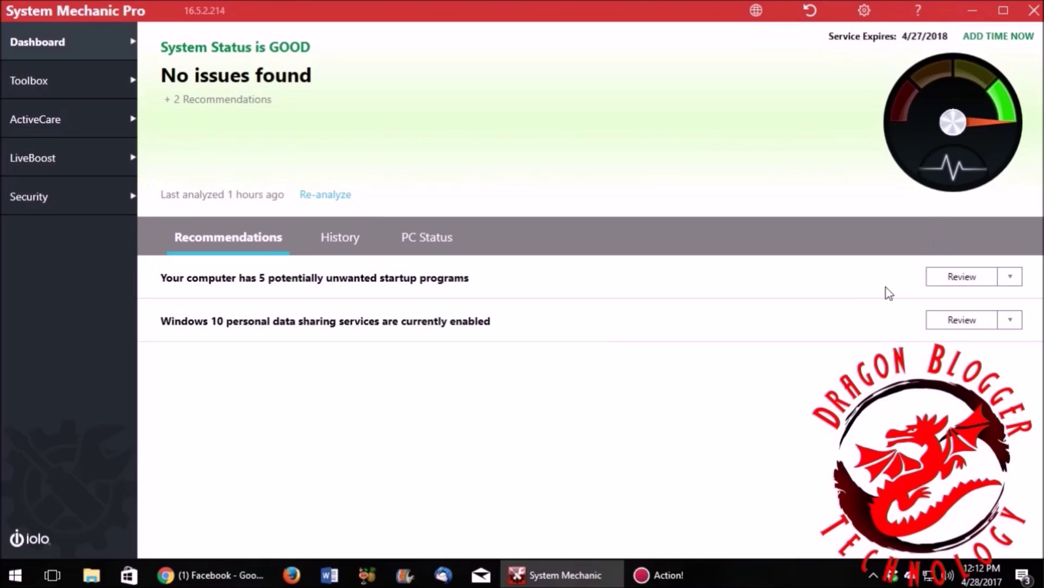
click(342, 238)
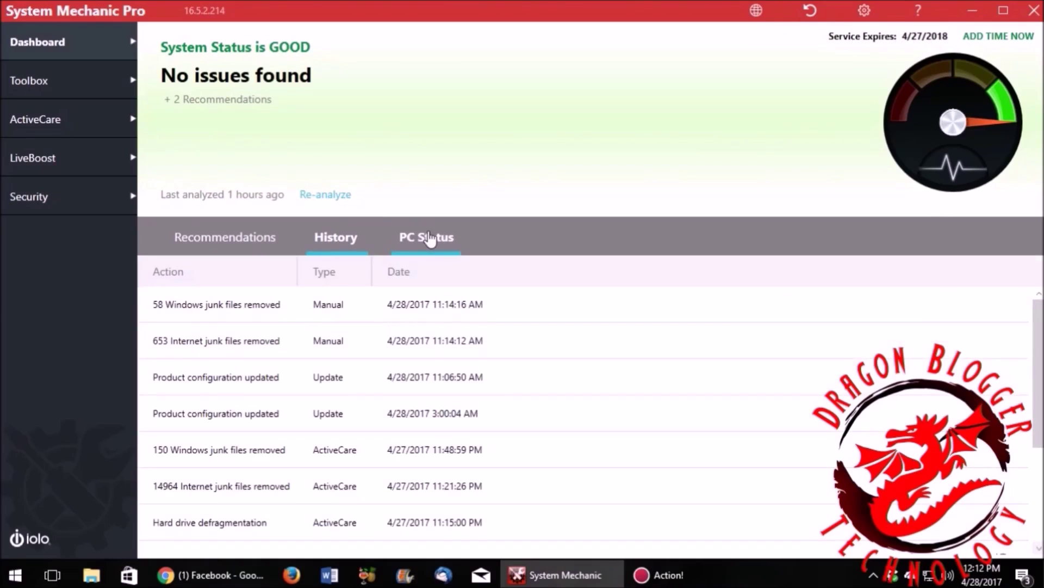
Step: Run the PC Status report, showing 1.04 TB (19%) free drive space and 3.46 GB free memory
click(430, 239)
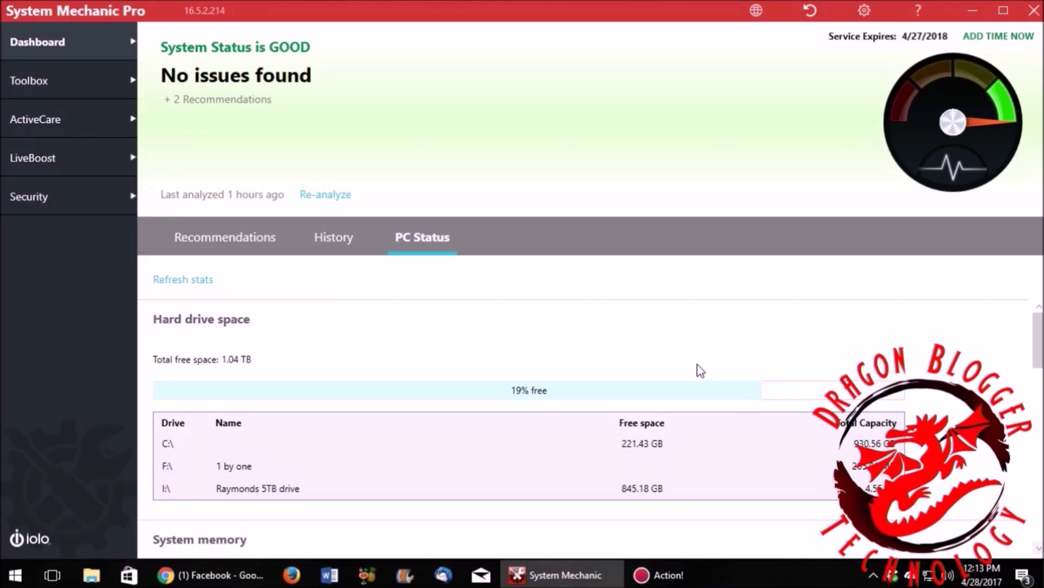
scroll(658, 357, down, 2)
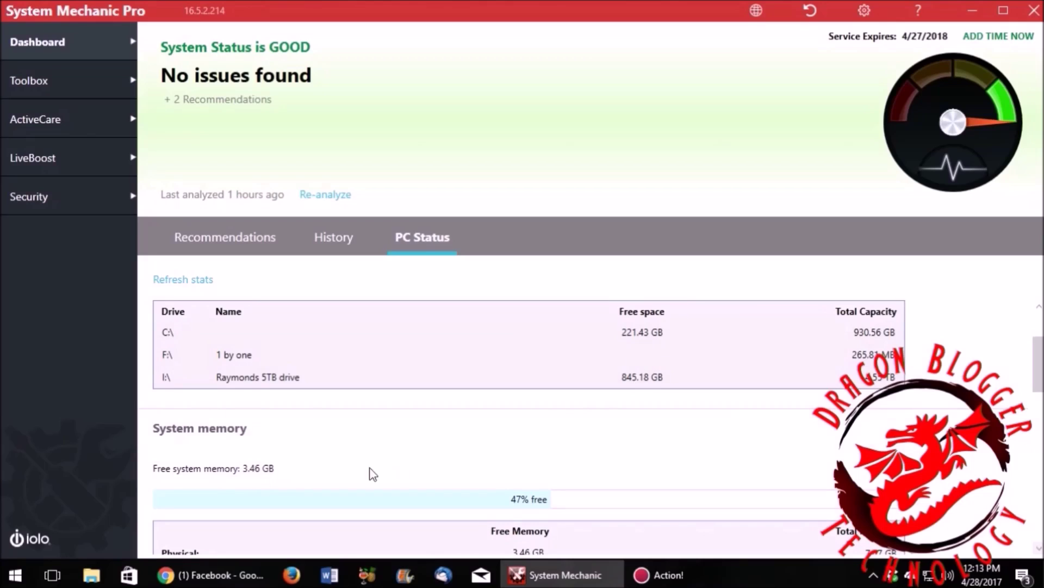
Step: Expand the 78 system startup services, then scroll down to the 84 running programs
scroll(431, 459, down, 2)
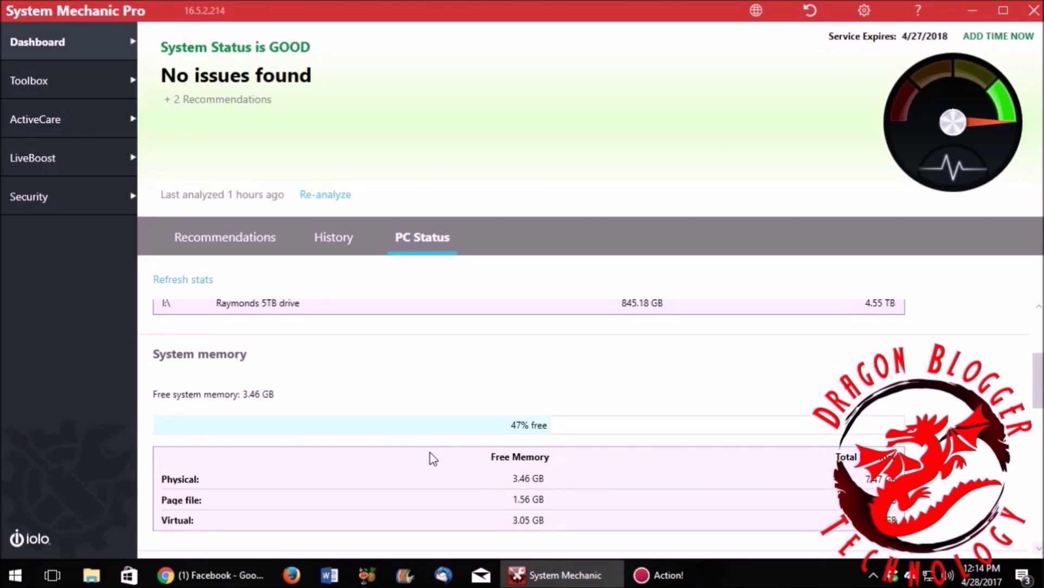
scroll(433, 458, down, 5)
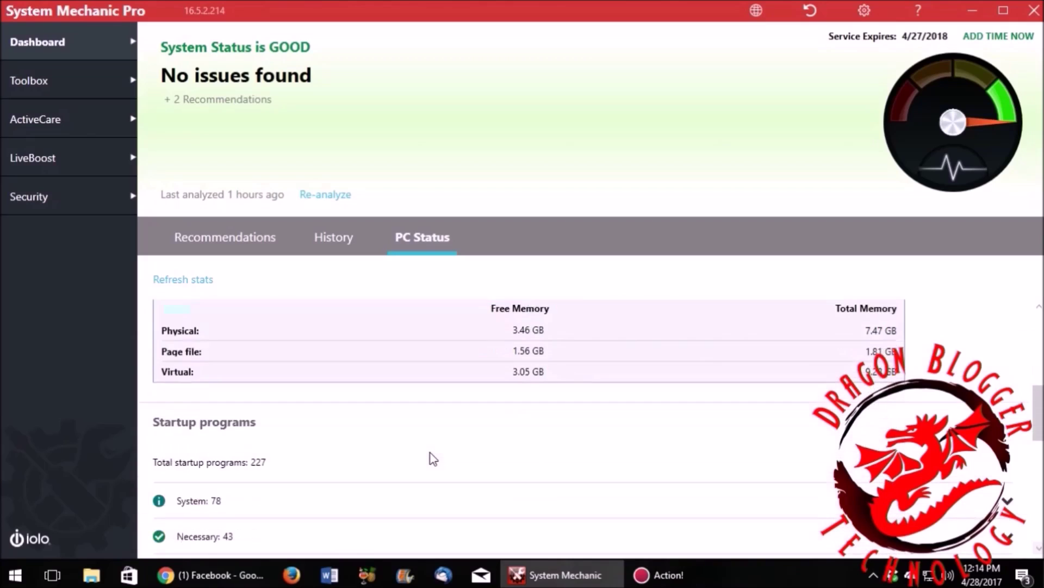
scroll(433, 459, down, 2)
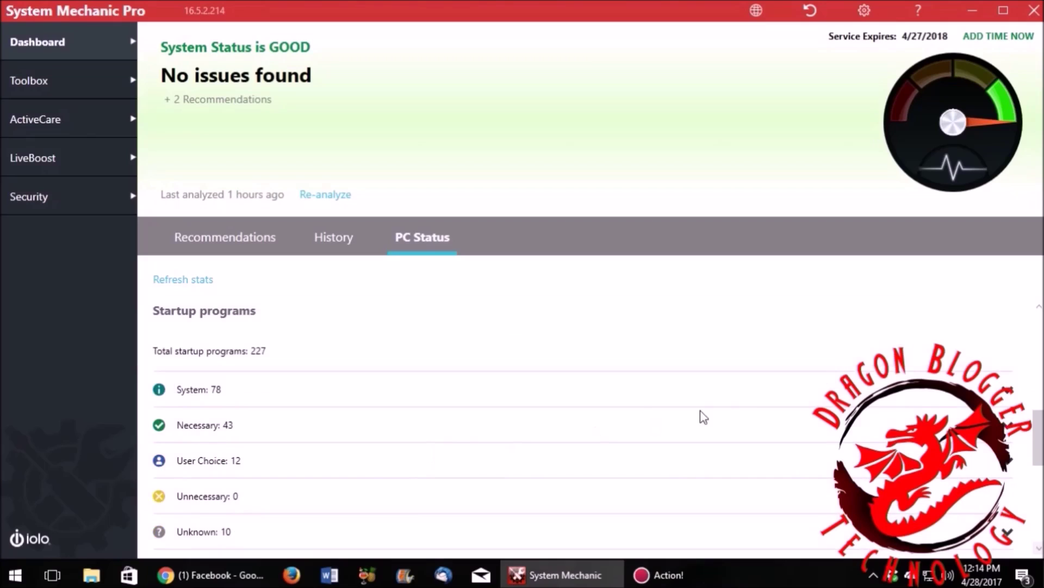
click(1005, 390)
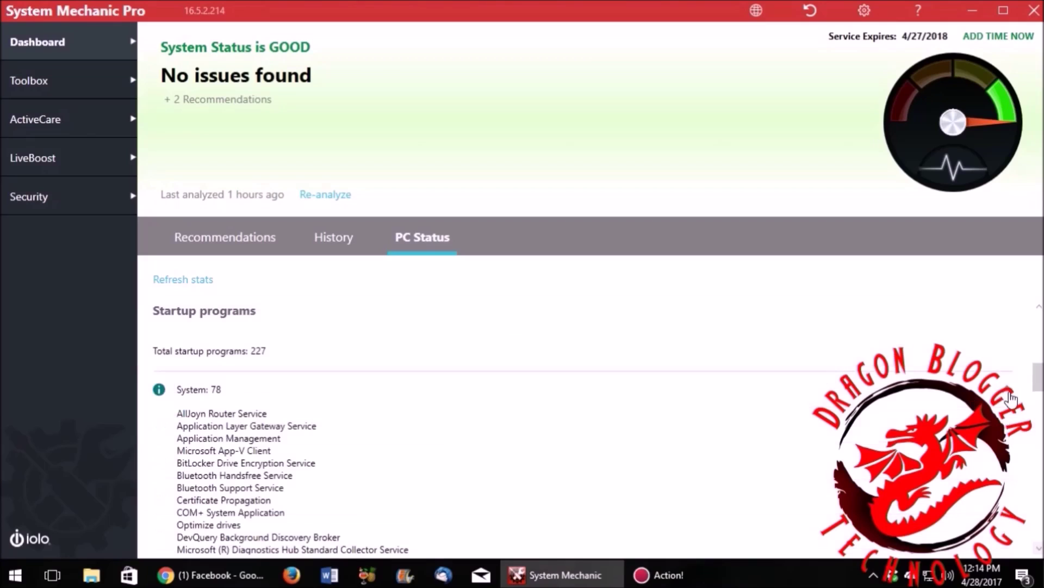
scroll(658, 397, down, 2)
scroll(657, 392, down, 7)
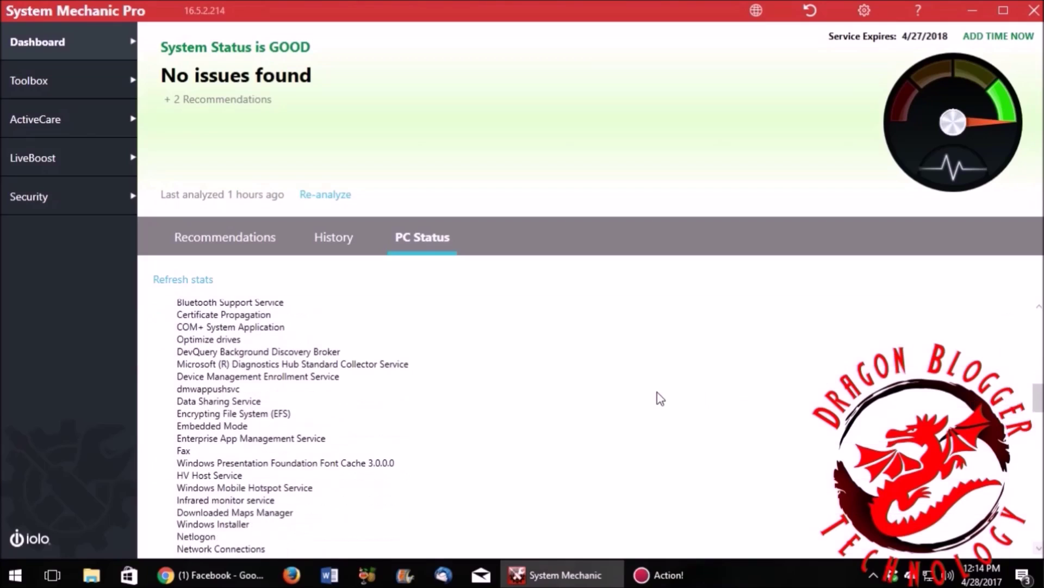
scroll(657, 393, down, 9)
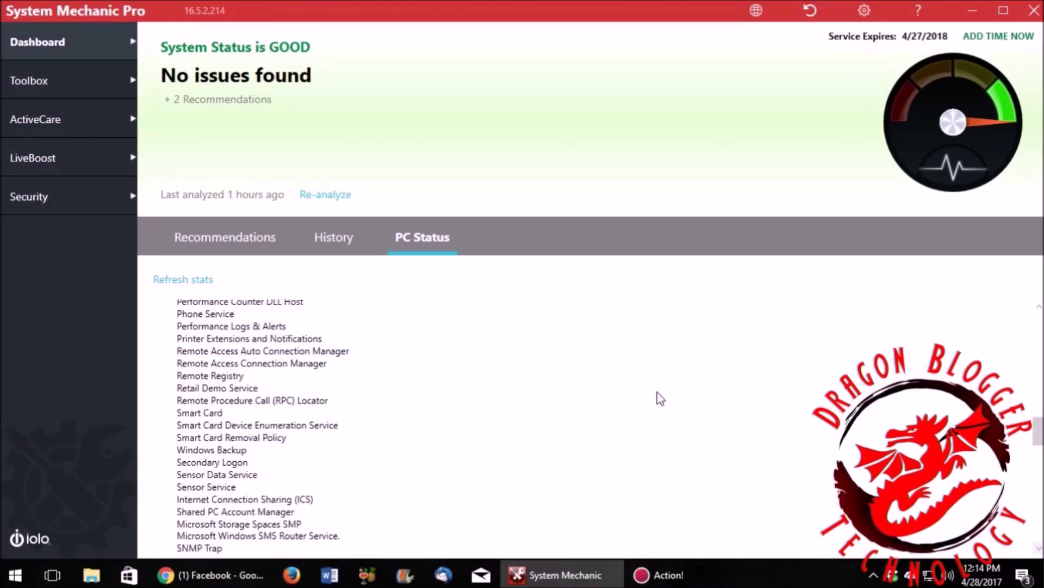
scroll(657, 391, down, 9)
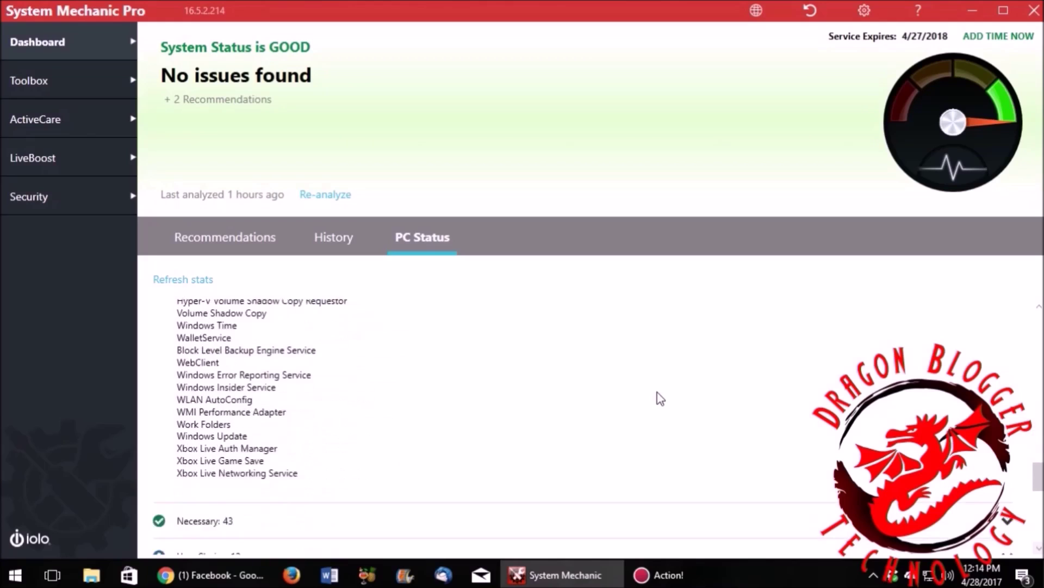
scroll(658, 391, down, 2)
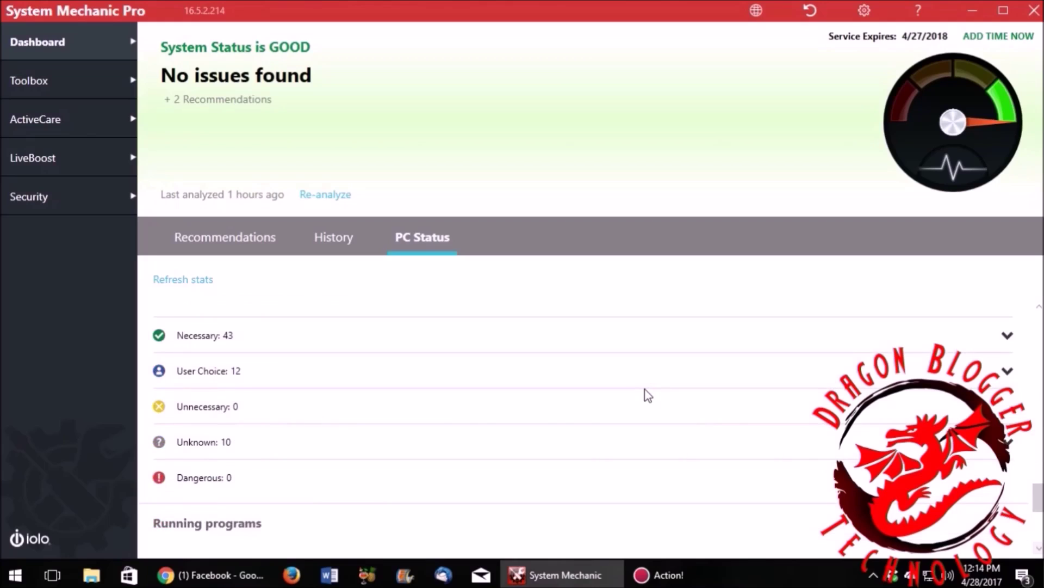
scroll(574, 338, down, 7)
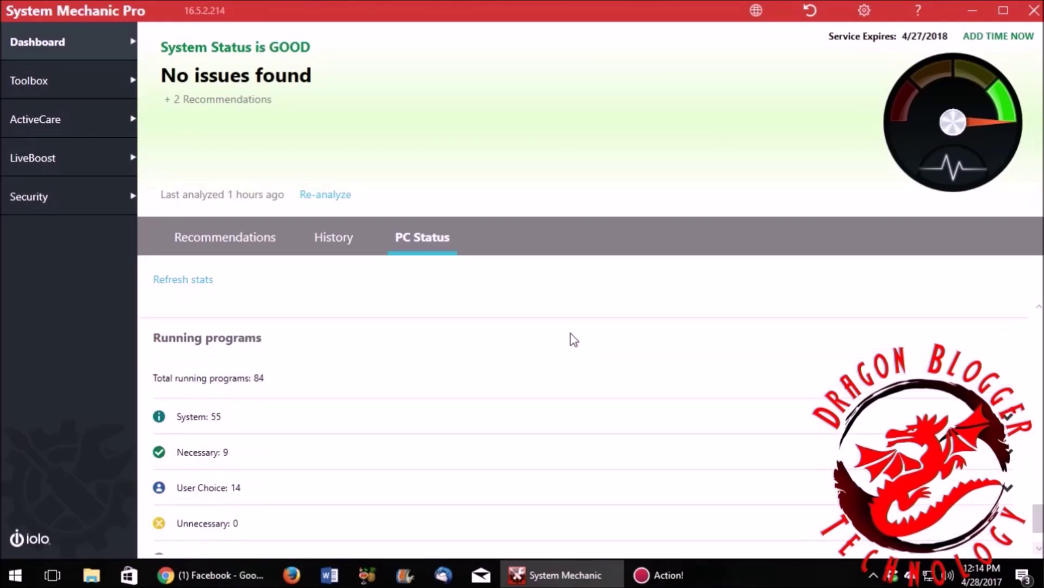